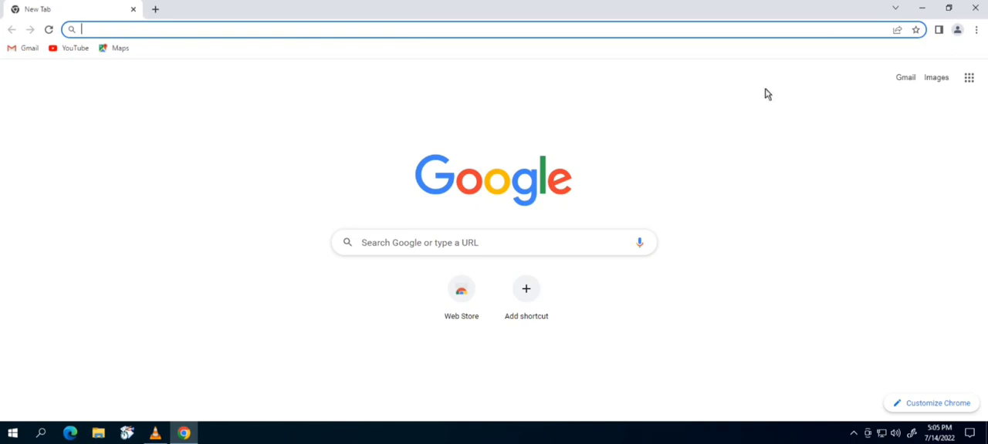
# - Add a new Chrome profile without signing in, named 1, keeping the desktop shortcut option
pyautogui.click(958, 32)
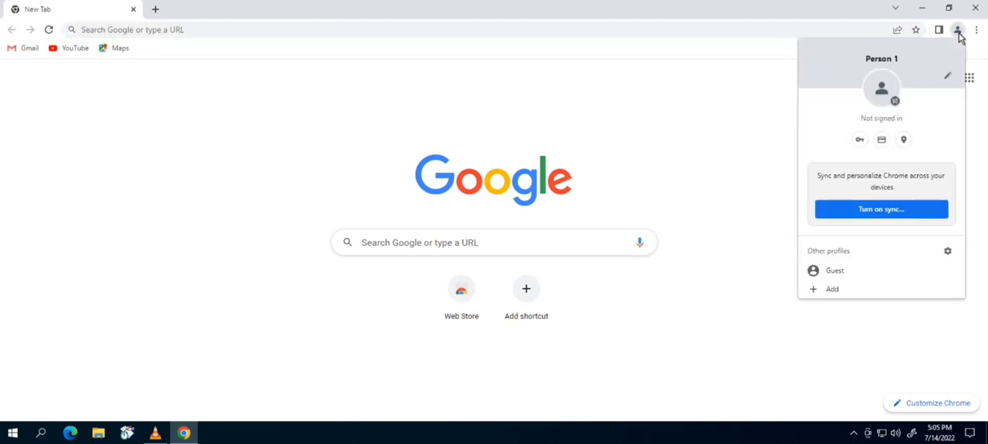
pyautogui.click(832, 291)
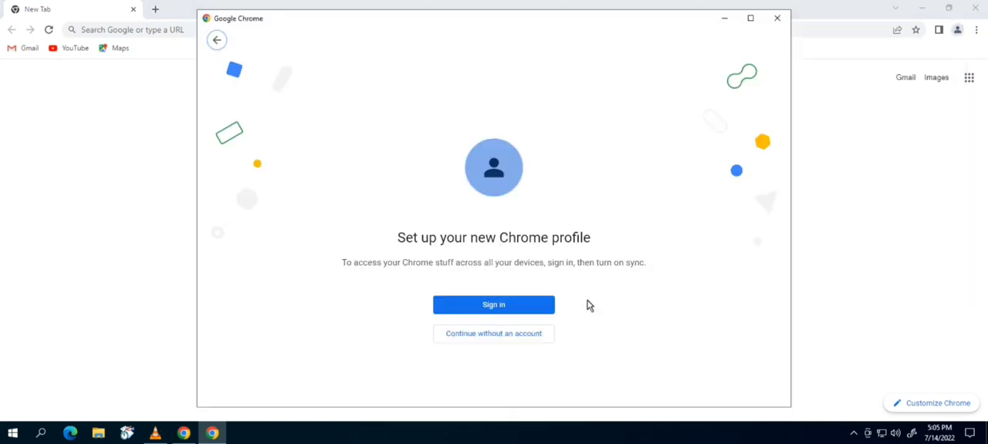
pyautogui.click(484, 337)
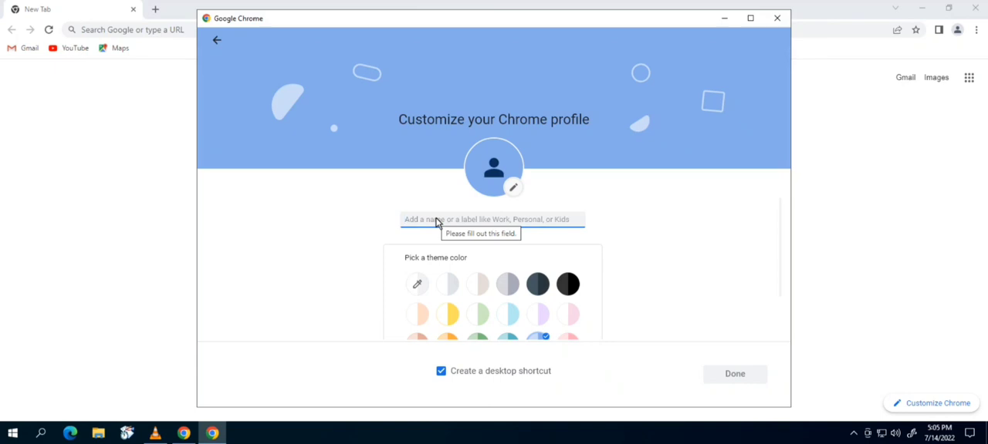
pyautogui.write('1')
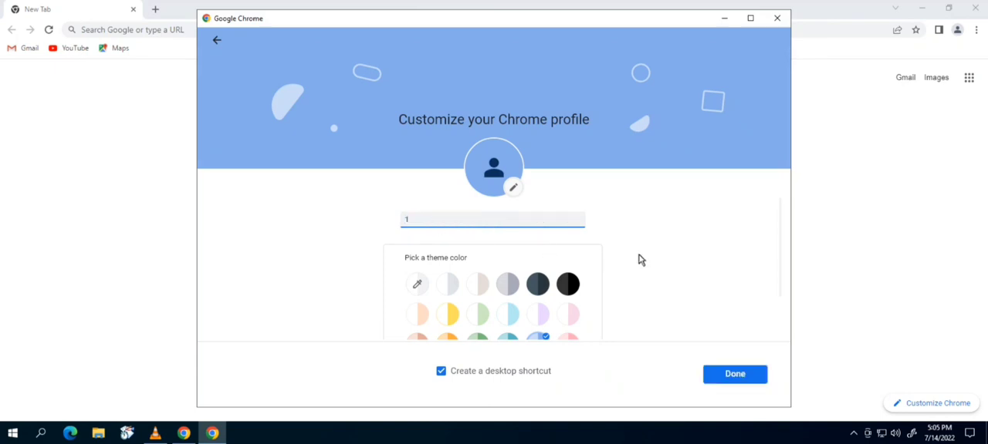
pyautogui.click(736, 375)
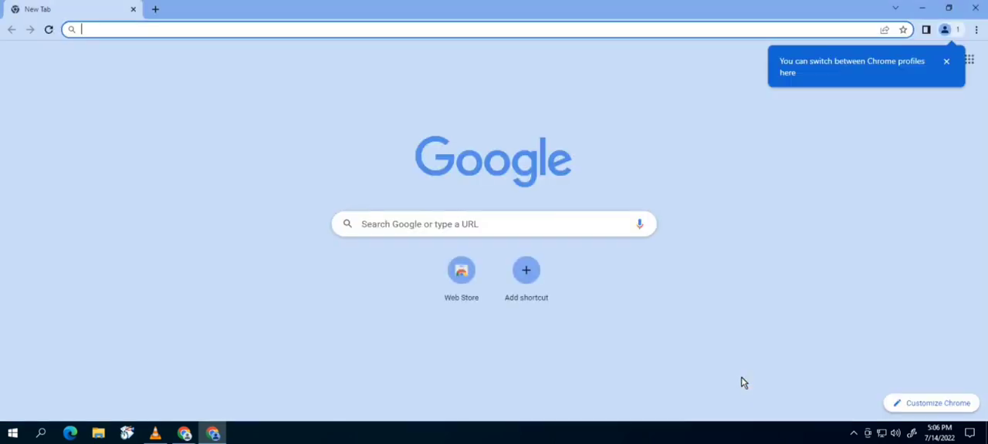
# - Add another Chrome profile without an account, named 2, with a desktop shortcut
pyautogui.click(946, 65)
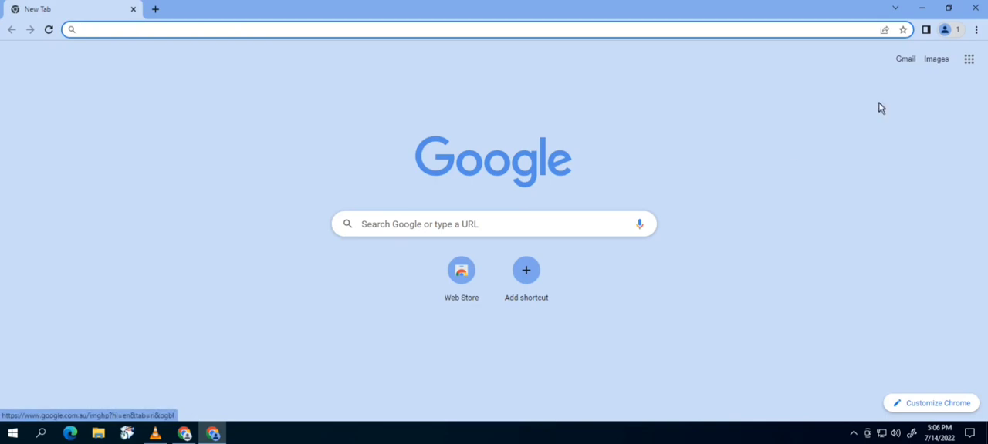
pyautogui.click(957, 36)
pyautogui.click(957, 37)
pyautogui.click(956, 36)
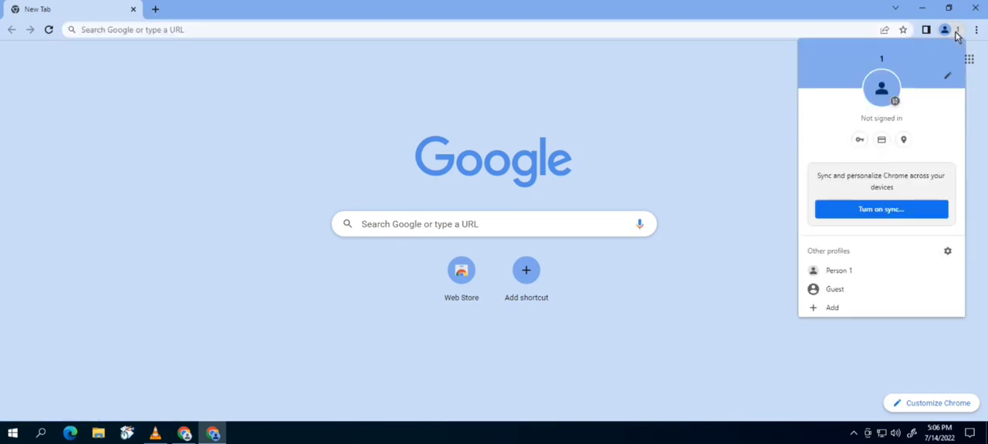
pyautogui.click(826, 312)
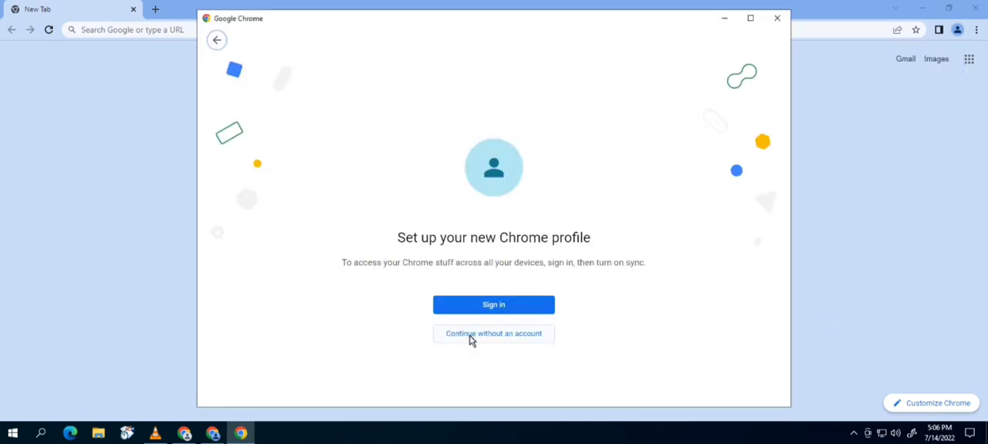
pyautogui.click(472, 335)
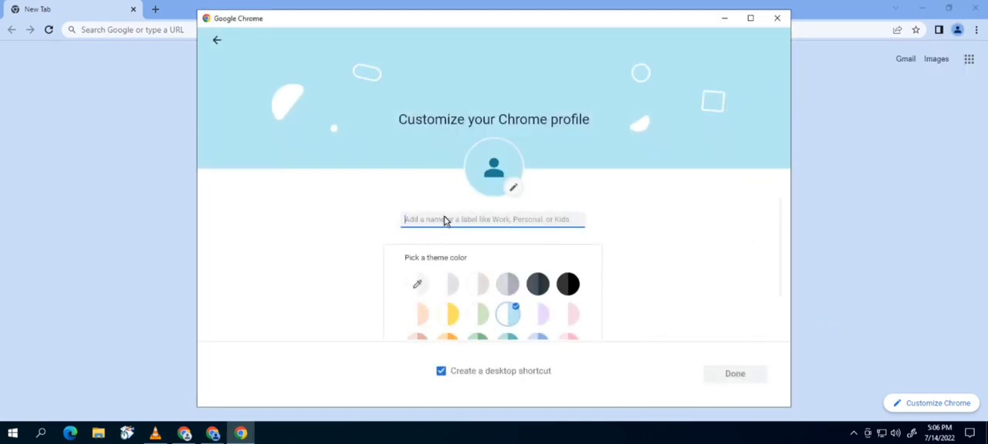
pyautogui.write('2')
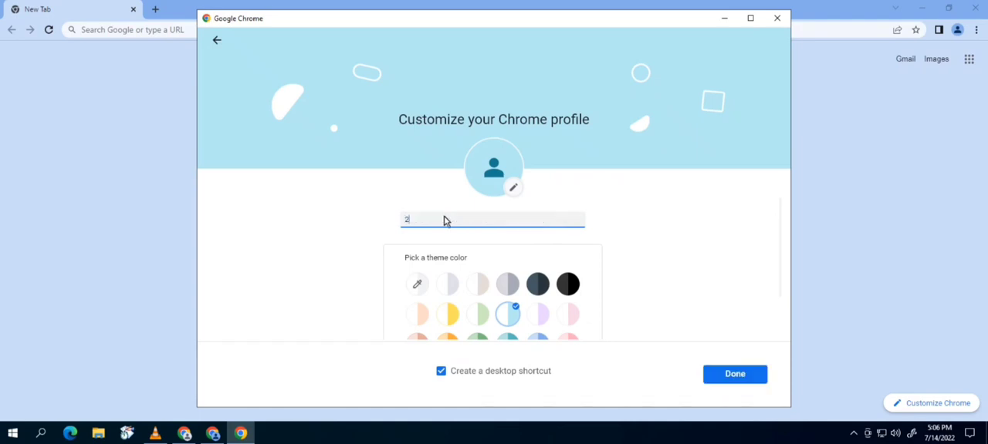
pyautogui.click(727, 375)
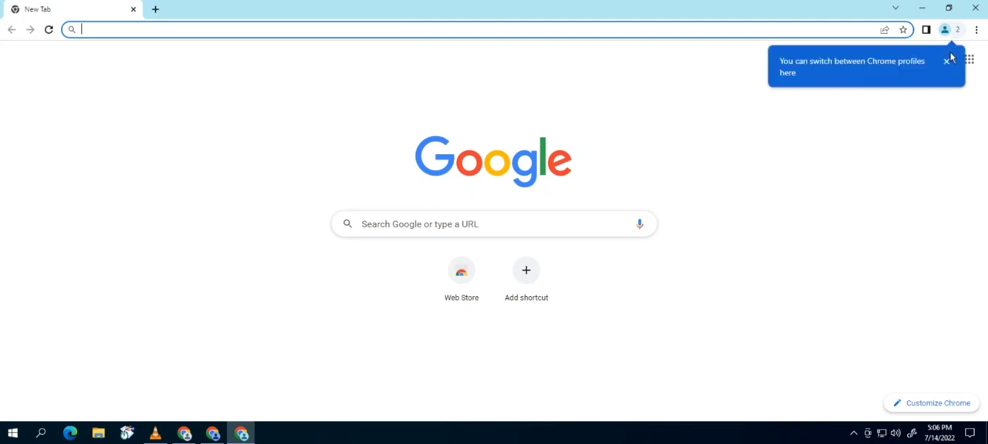
# - Add another Chrome profile without an account, named 3, with a desktop shortcut
pyautogui.click(947, 64)
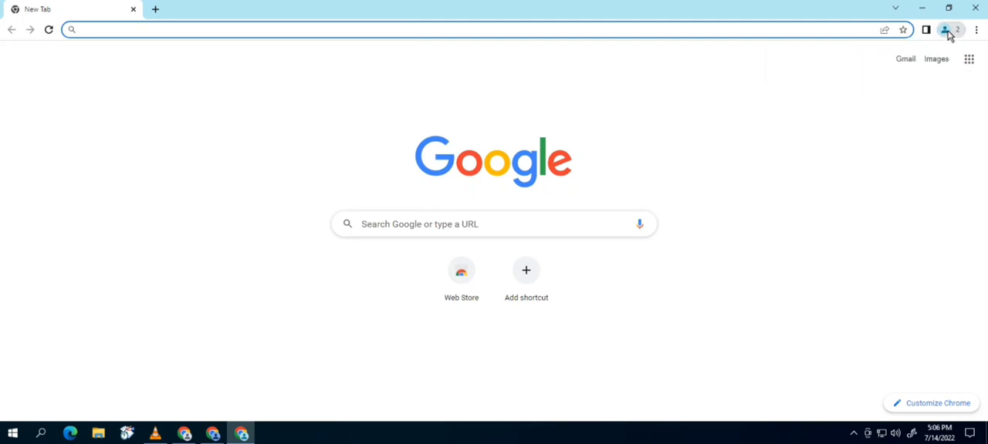
pyautogui.click(945, 30)
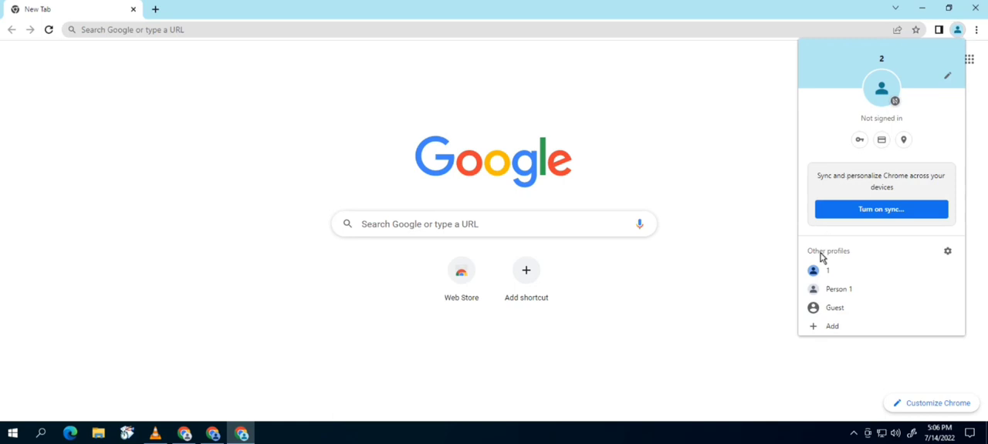
pyautogui.click(831, 327)
pyautogui.click(486, 334)
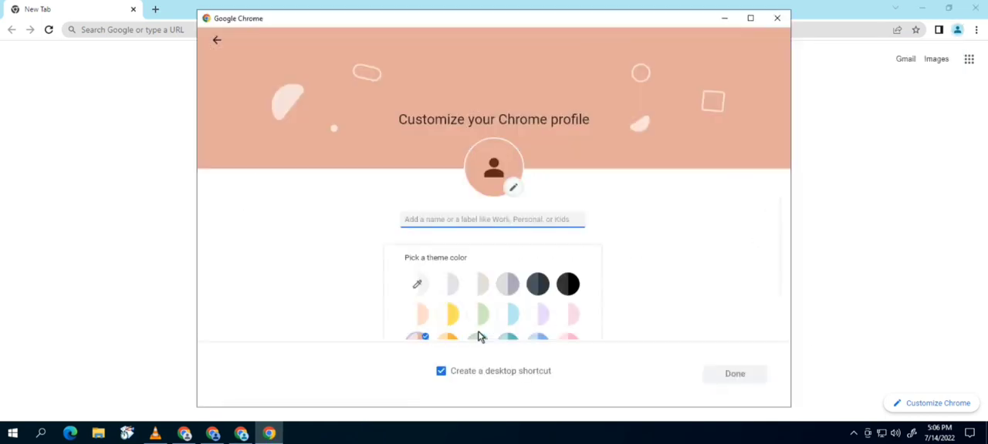
pyautogui.write('3')
pyautogui.click(732, 375)
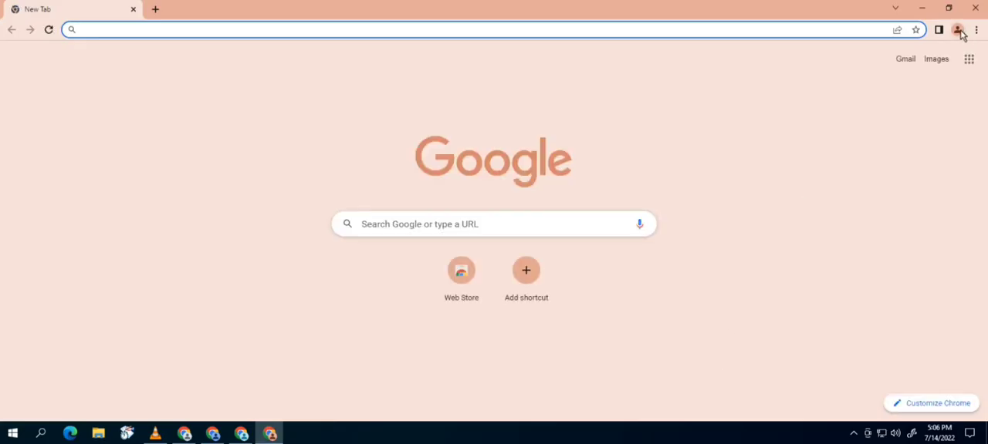
# - Add another Chrome profile without an account, named 4, with a desktop shortcut
pyautogui.click(957, 29)
pyautogui.click(831, 345)
pyautogui.click(490, 334)
pyautogui.write('4')
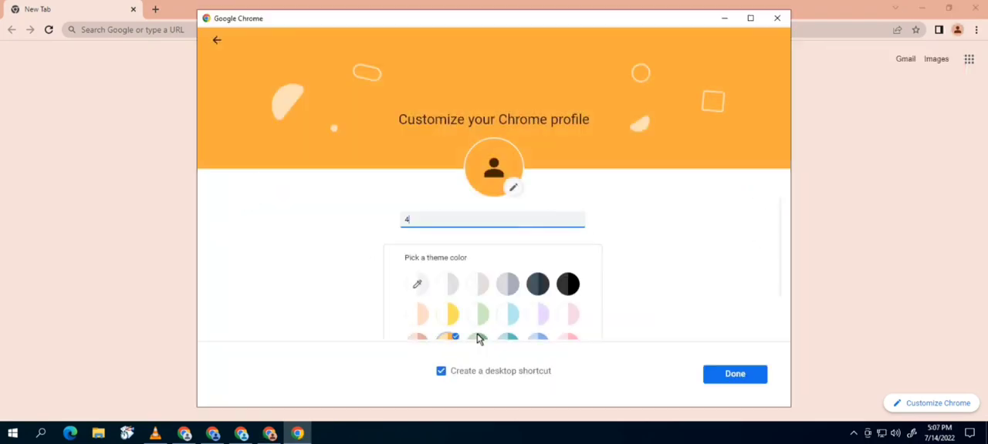
pyautogui.click(714, 377)
# - Add another Chrome profile without an account, named 5, with a desktop shortcut
pyautogui.click(957, 31)
pyautogui.click(831, 363)
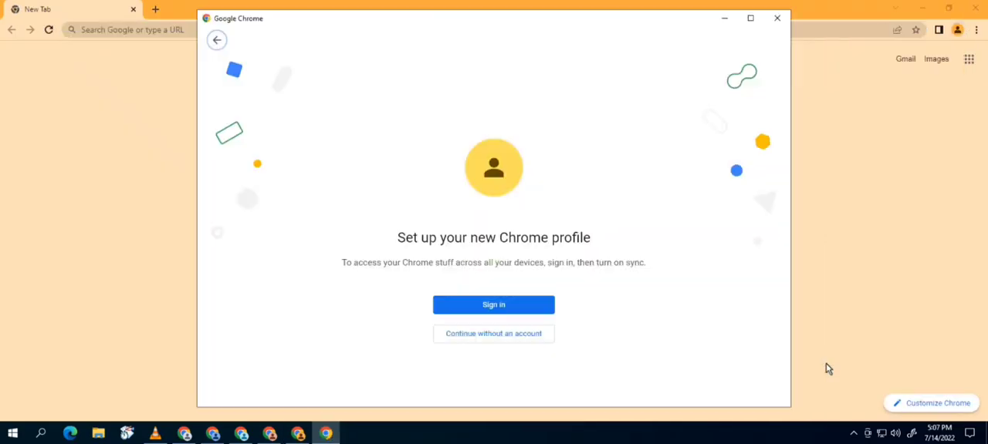
pyautogui.click(490, 334)
pyautogui.write('5')
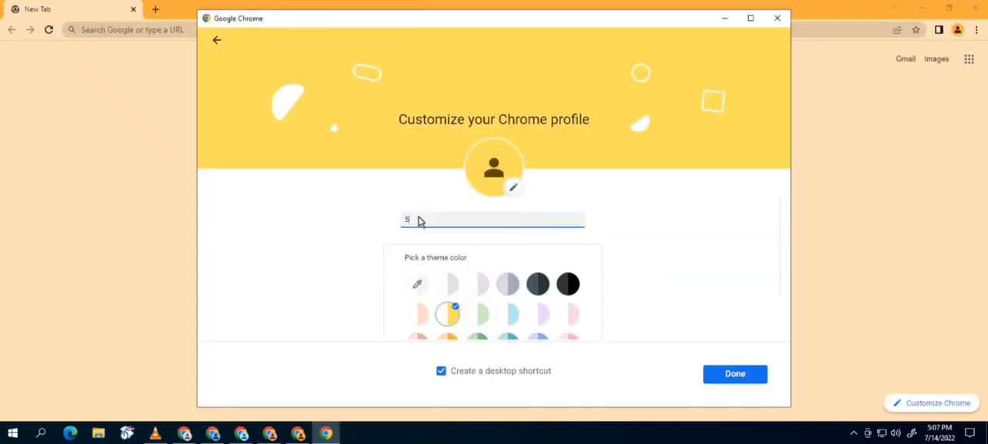
pyautogui.click(734, 374)
# - Add another Chrome profile without an account, named 6, with a desktop shortcut
pyautogui.click(956, 30)
pyautogui.click(831, 382)
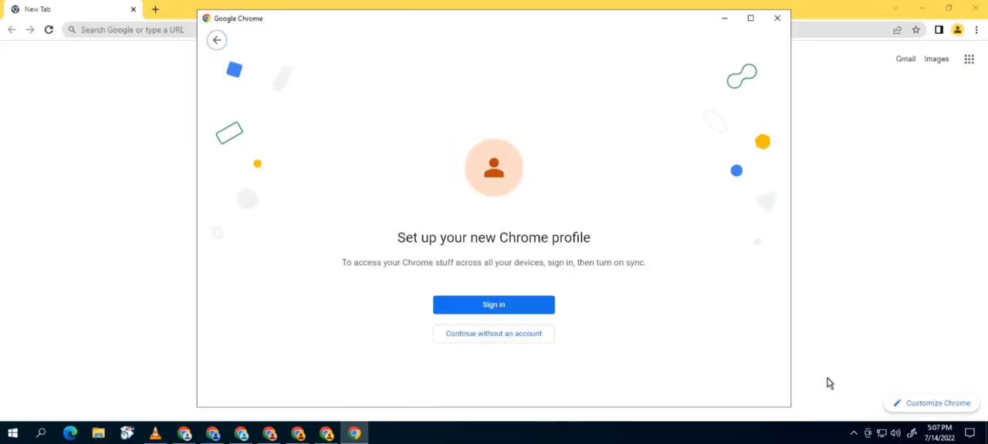
pyautogui.click(469, 336)
pyautogui.write('6')
pyautogui.click(725, 376)
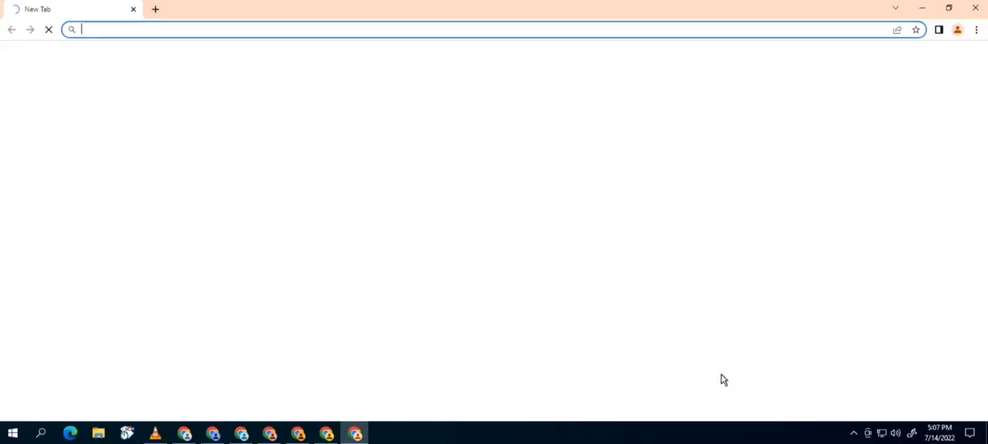
# - Add another Chrome profile without an account, named 7, with a desktop shortcut
pyautogui.click(946, 31)
pyautogui.click(830, 399)
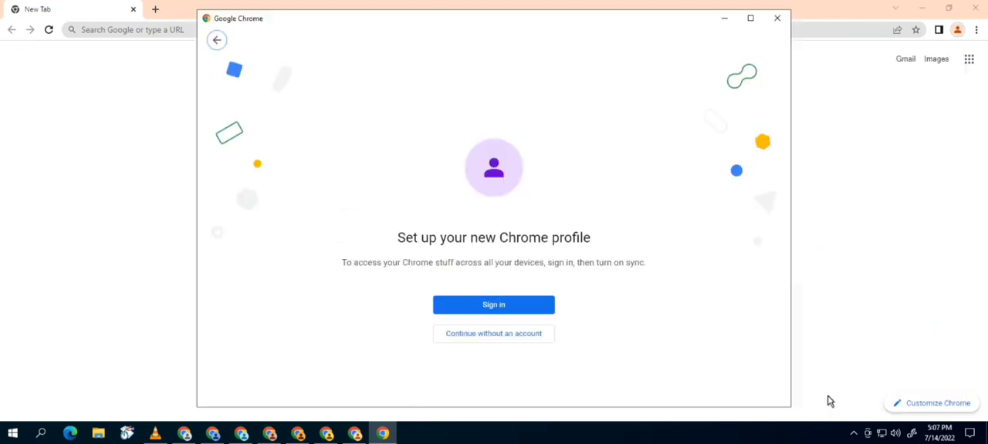
pyautogui.click(477, 339)
pyautogui.write('7')
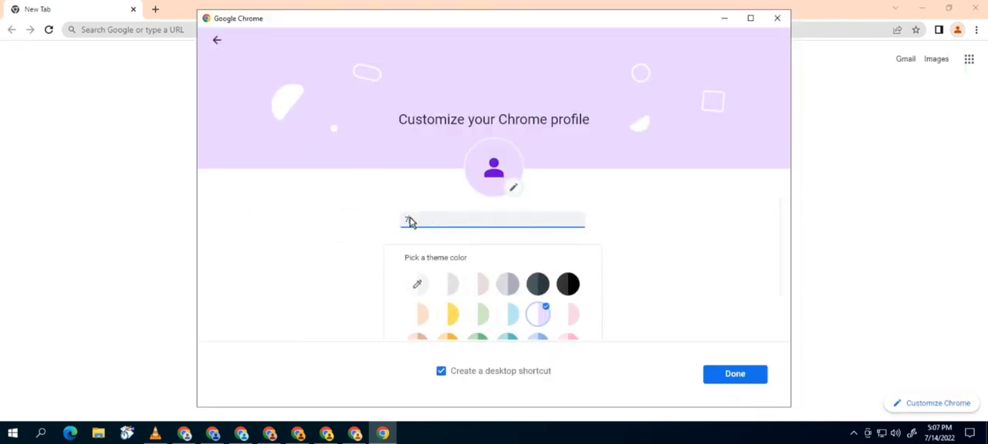
pyautogui.click(753, 375)
# - Add another Chrome profile without an account, named 8, with a desktop shortcut
pyautogui.click(945, 31)
pyautogui.click(836, 400)
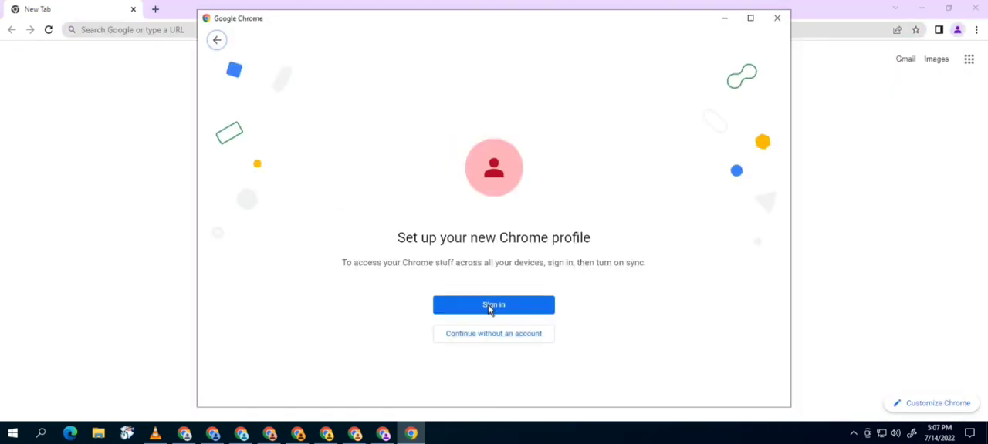
pyautogui.click(486, 334)
pyautogui.write('8')
pyautogui.click(735, 373)
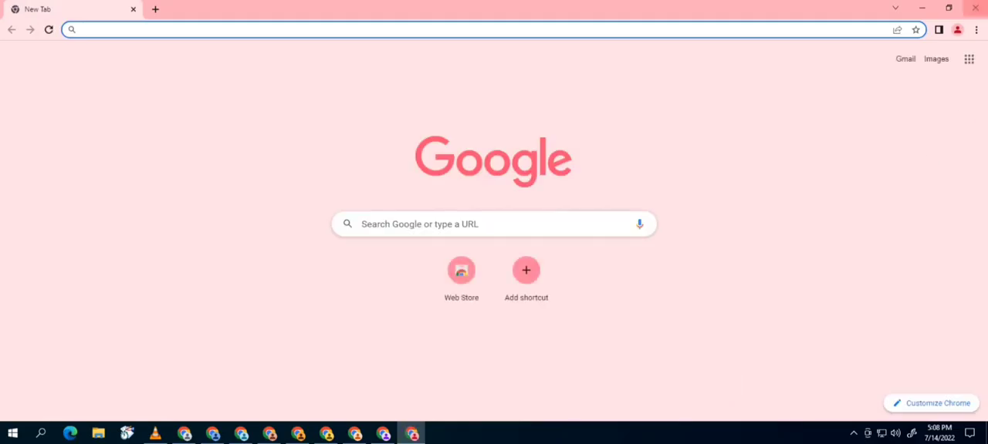
# - Add another Chrome profile without an account, named 9, with a desktop shortcut
pyautogui.click(944, 30)
pyautogui.scroll(-1, 880, 371)
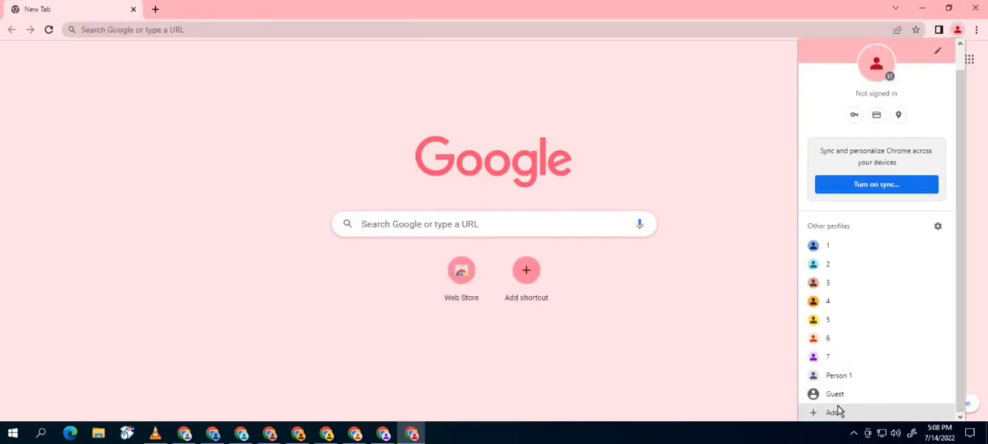
pyautogui.click(833, 412)
pyautogui.click(466, 335)
pyautogui.click(446, 220)
pyautogui.write('9')
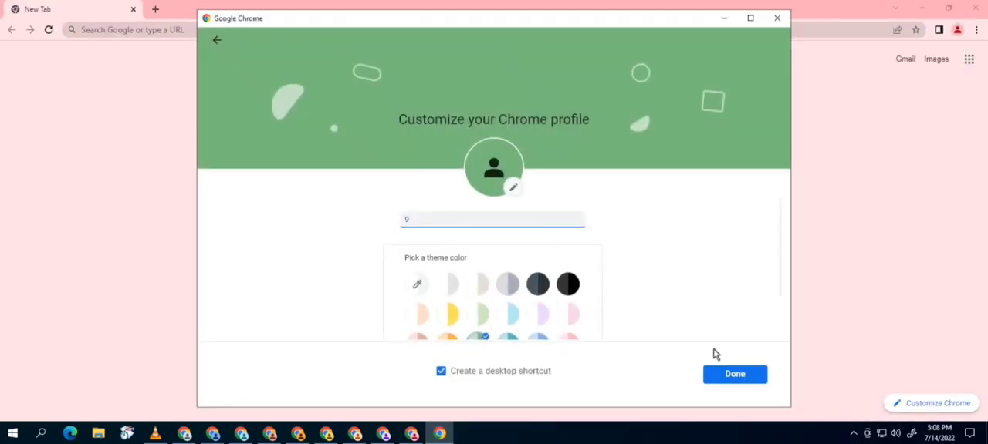
pyautogui.click(733, 374)
# - Add another Chrome profile without an account, named 10, with a desktop shortcut
pyautogui.click(945, 29)
pyautogui.scroll(-1, 879, 370)
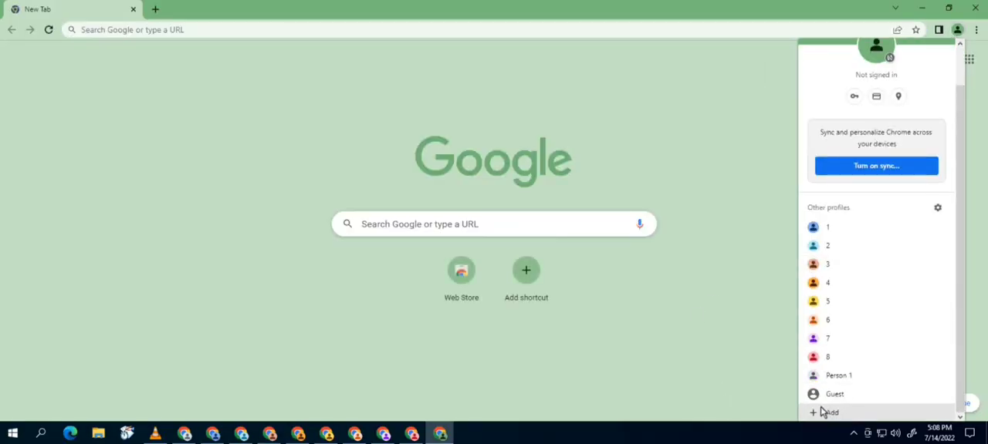
pyautogui.click(826, 412)
pyautogui.click(480, 341)
pyautogui.write('10')
pyautogui.click(705, 378)
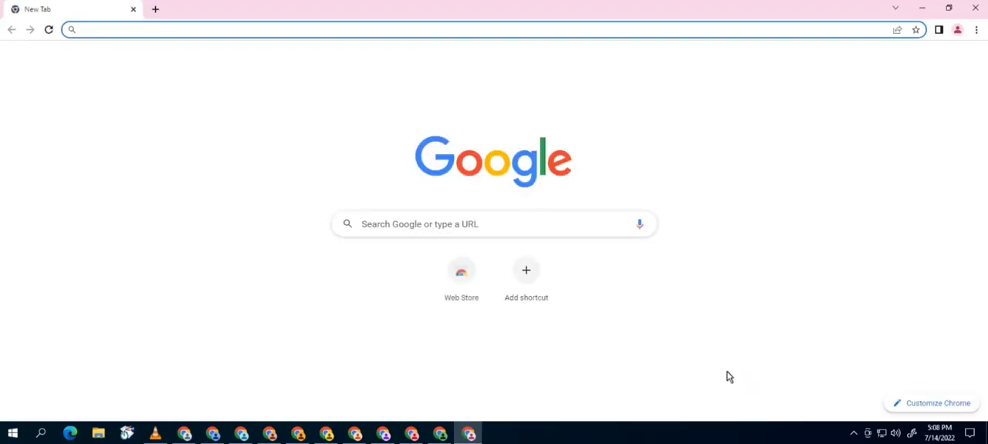
# - Review the full list of profiles, then close every open Chrome profile window
pyautogui.click(940, 30)
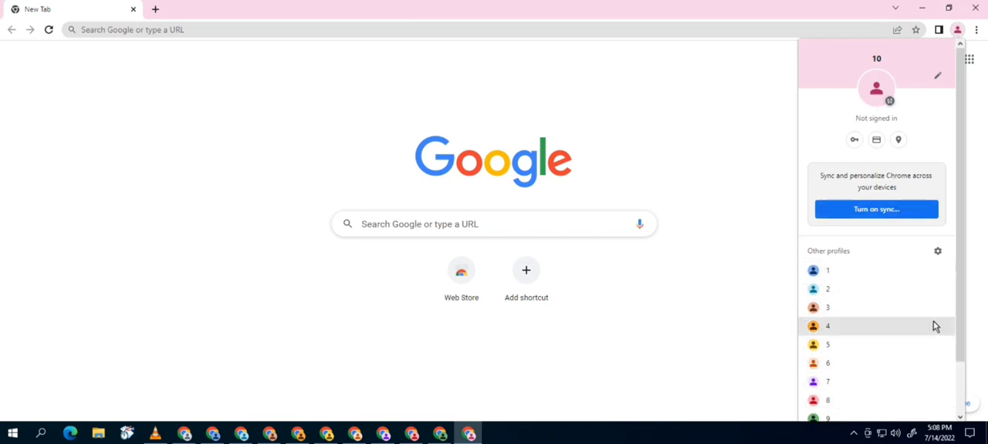
pyautogui.moveTo(962, 296); pyautogui.dragTo(961, 356)
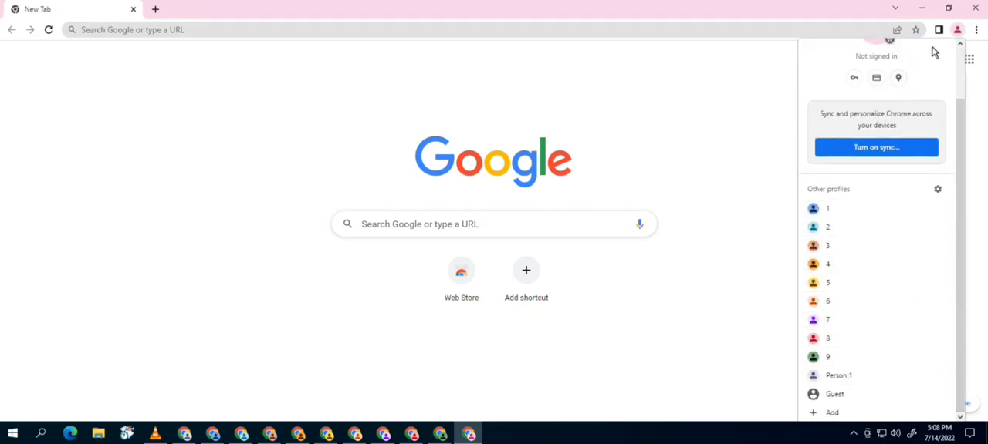
pyautogui.click(984, 7)
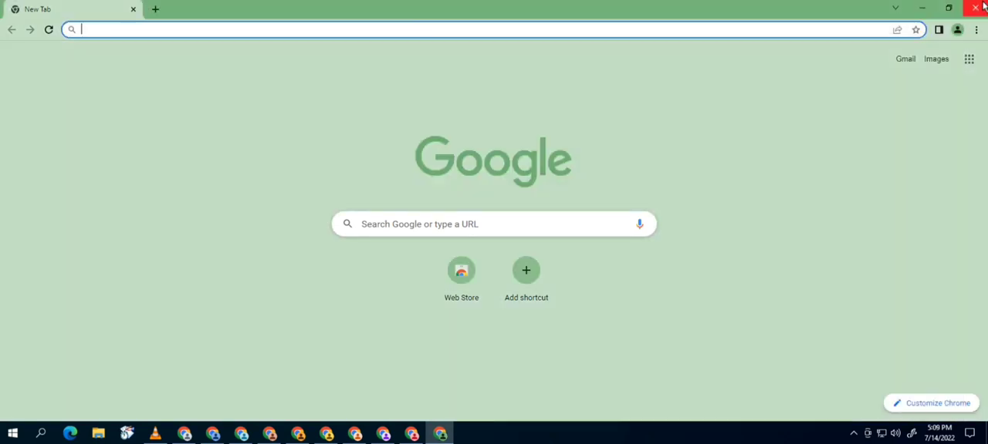
pyautogui.click(982, 7)
pyautogui.click(979, 9)
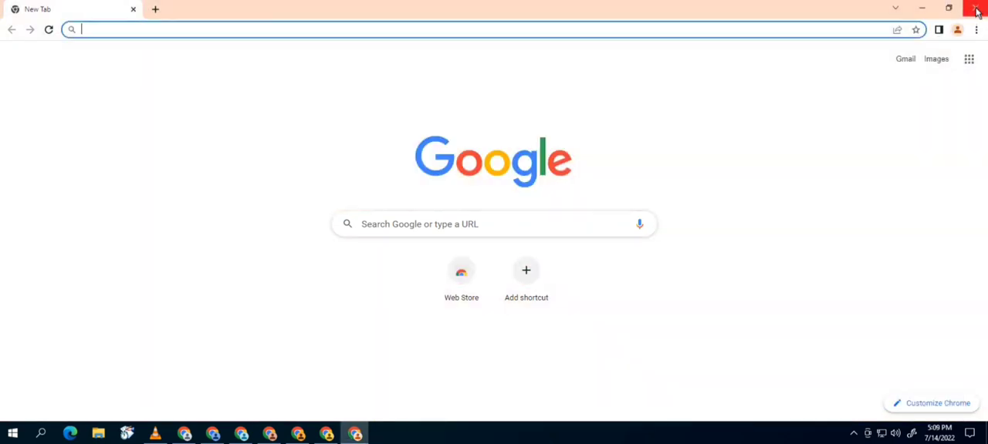
pyautogui.click(977, 10)
pyautogui.click(977, 10)
pyautogui.click(977, 10)
pyautogui.click(977, 10)
pyautogui.click(977, 10)
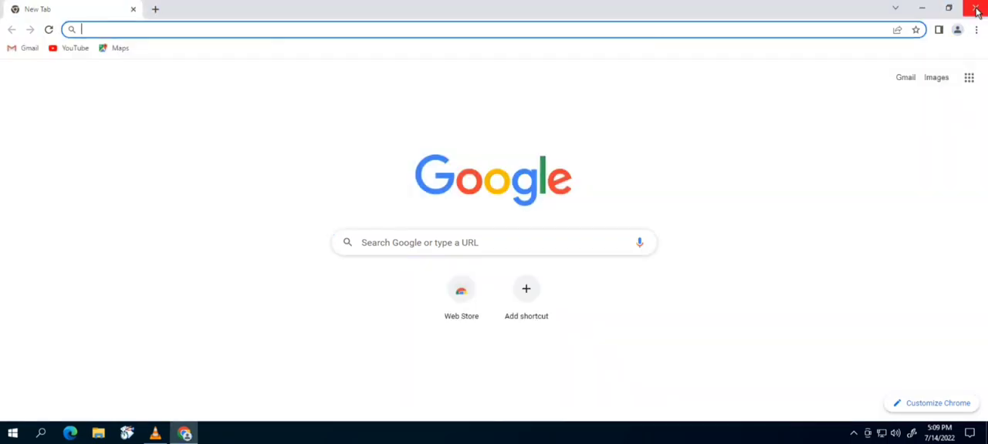
pyautogui.click(977, 10)
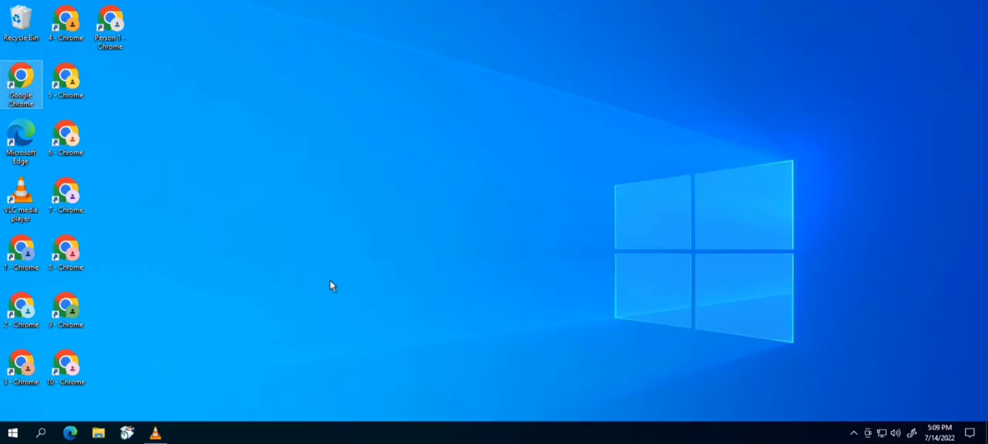
# - Launch Chrome with profile 1 from its desktop shortcut
pyautogui.doubleClick(24, 265)
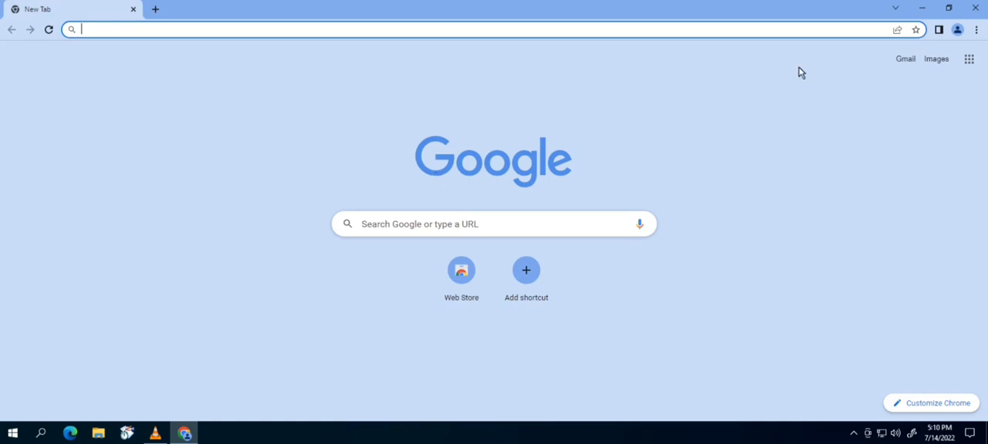
# - Open cookie settings and turn on clearing cookies and site data on closing all windows and sending Do Not Track requests
pyautogui.click(976, 31)
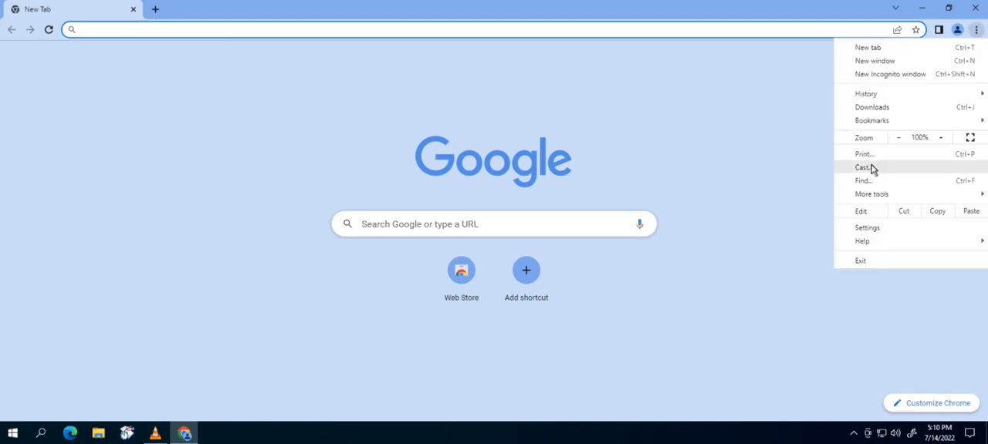
pyautogui.click(867, 228)
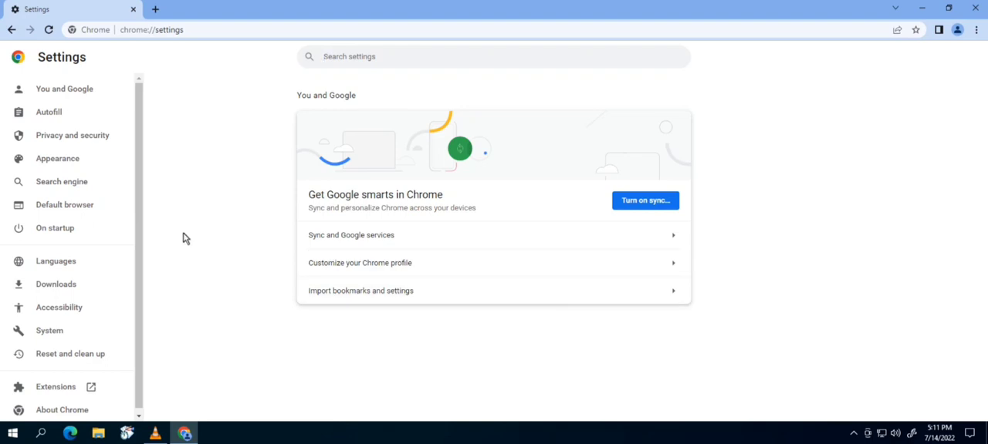
pyautogui.click(68, 138)
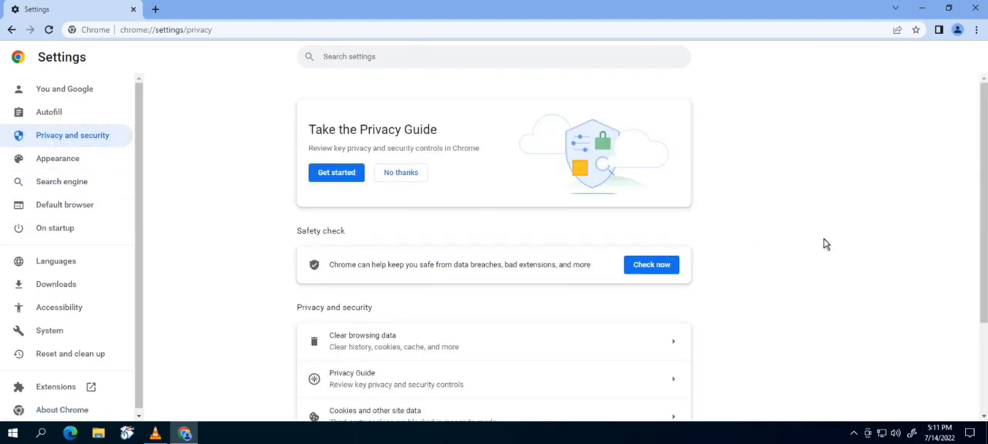
pyautogui.moveTo(986, 111); pyautogui.dragTo(985, 199)
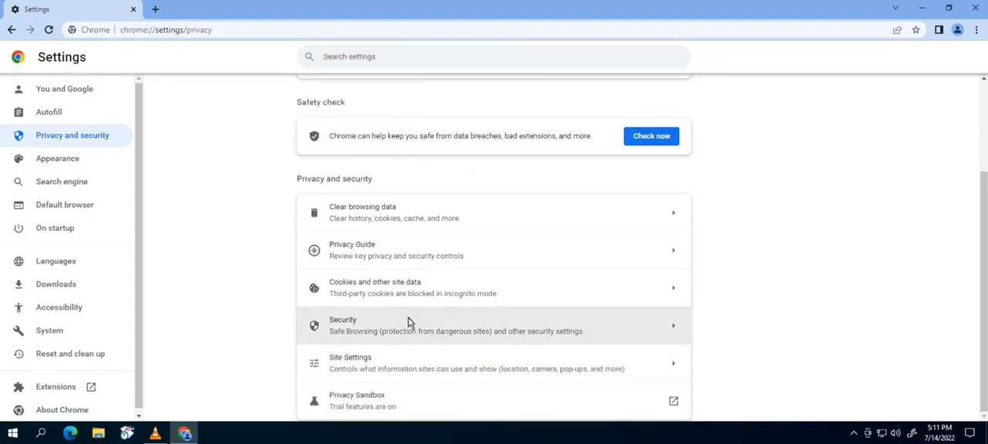
pyautogui.click(345, 295)
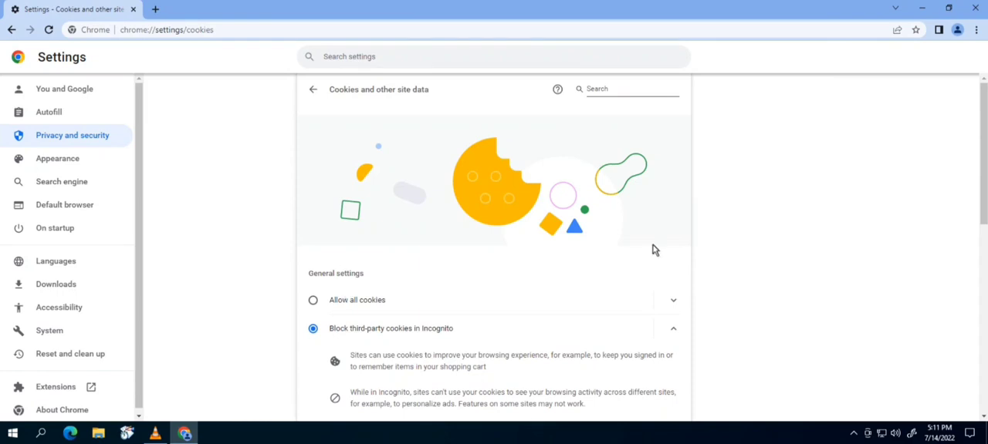
pyautogui.moveTo(985, 124); pyautogui.dragTo(984, 224)
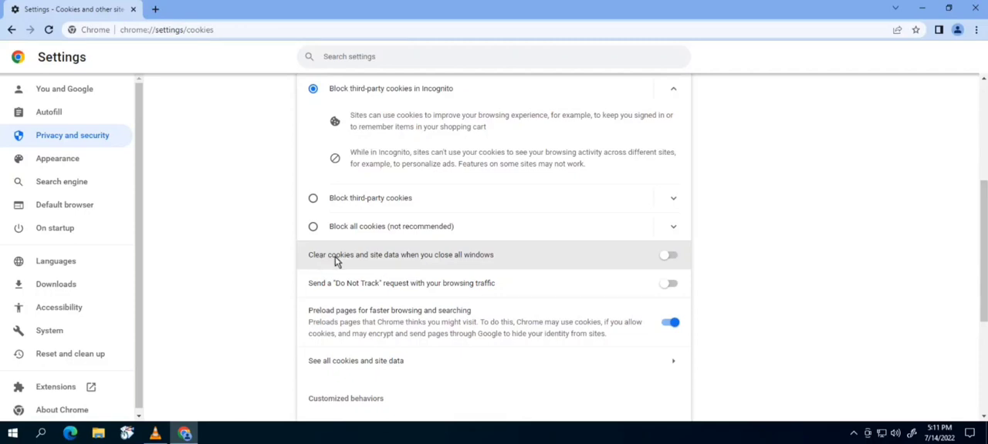
pyautogui.click(666, 259)
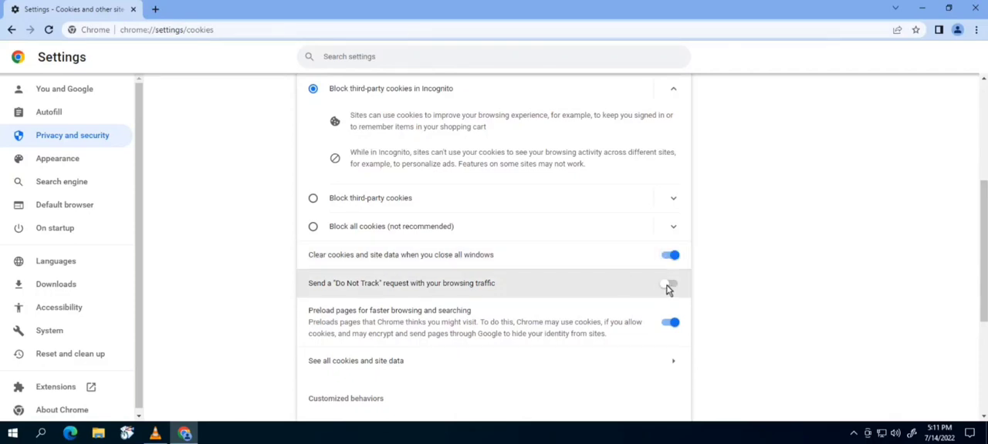
pyautogui.click(668, 285)
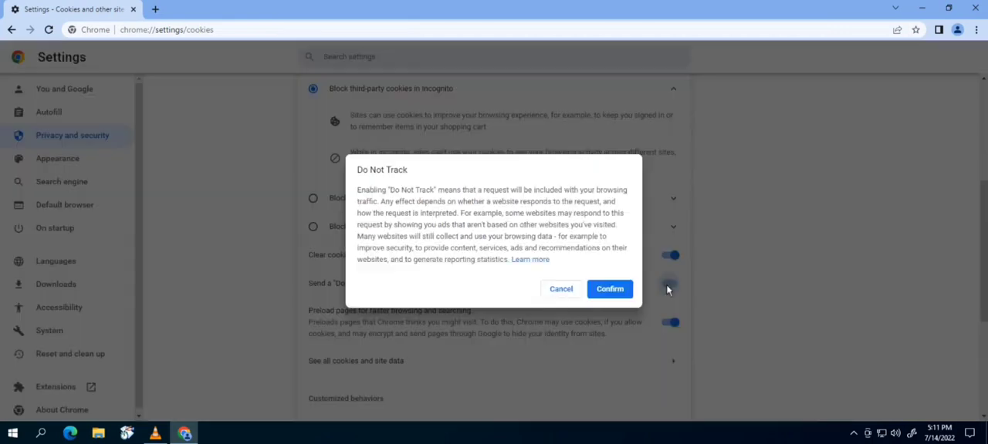
pyautogui.click(607, 288)
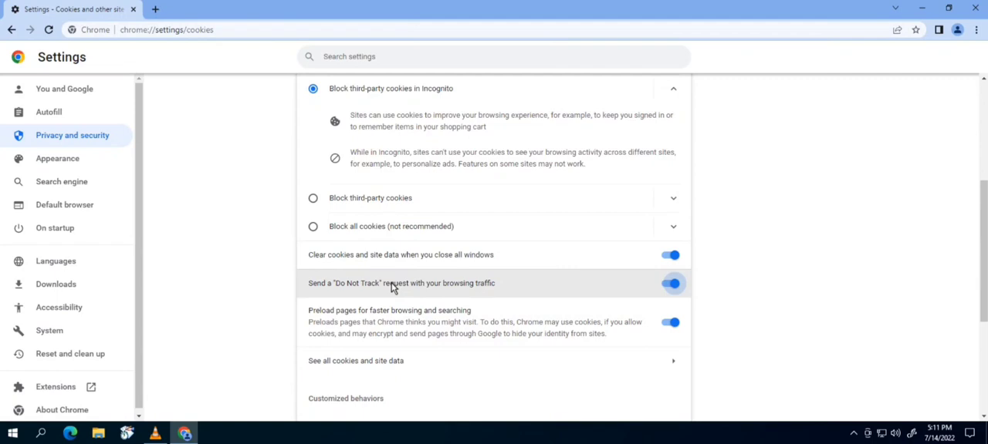
# - Set the site location permission to don't allow sites to see your location
pyautogui.click(76, 140)
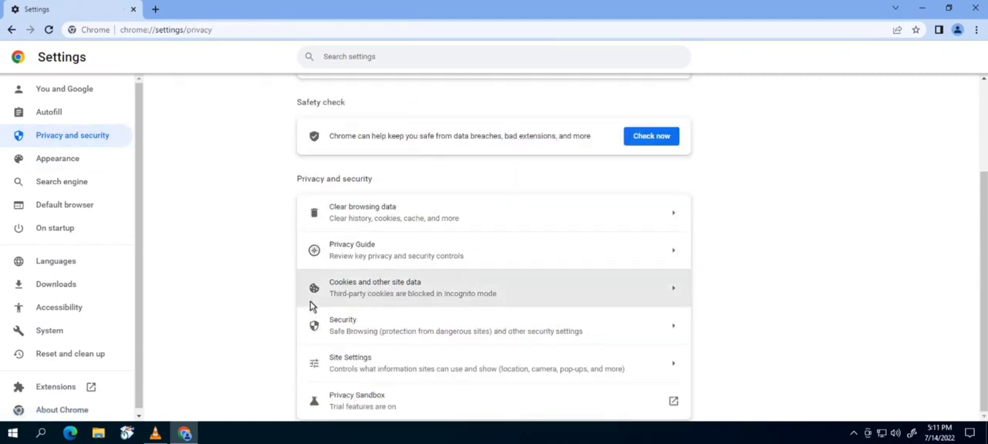
pyautogui.click(359, 369)
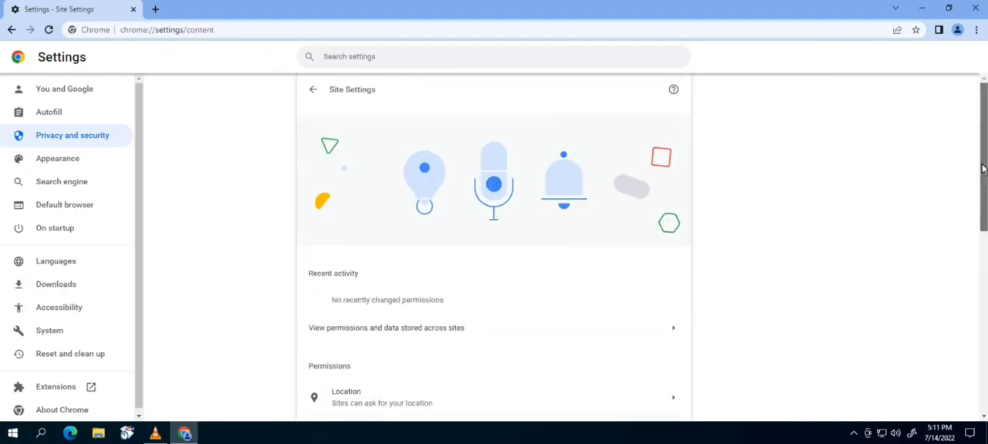
pyautogui.moveTo(983, 169); pyautogui.dragTo(983, 248)
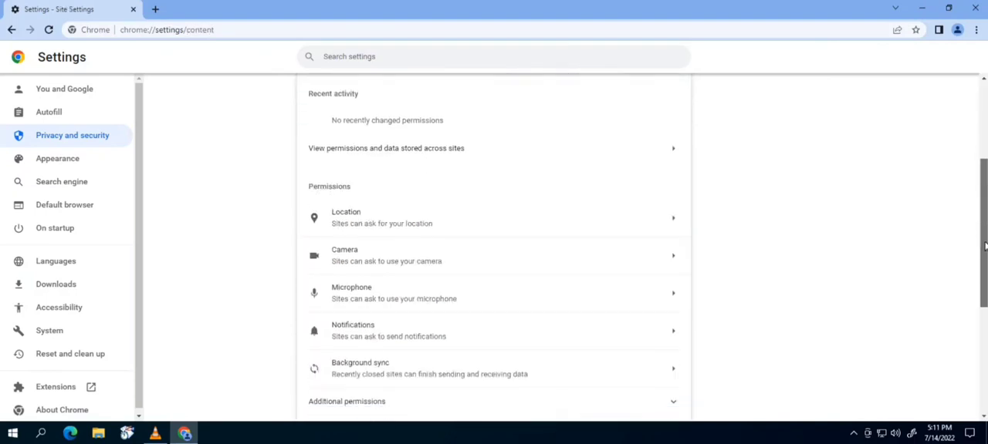
pyautogui.click(359, 220)
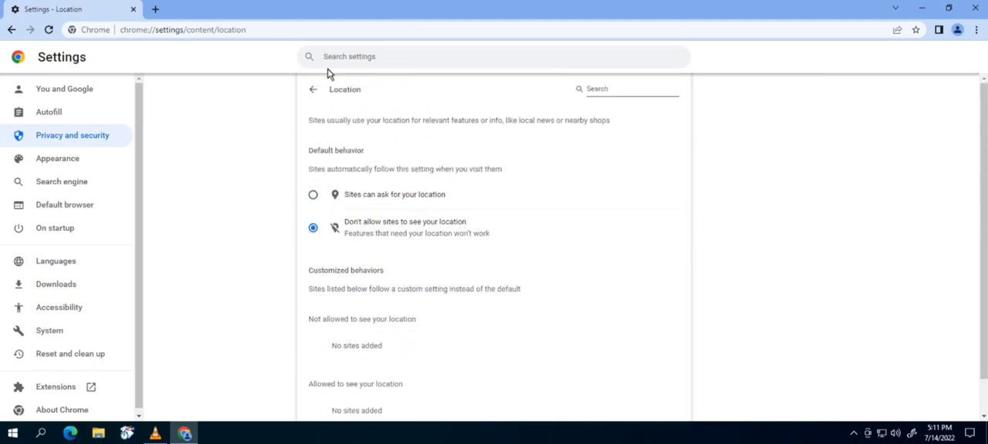
pyautogui.click(313, 91)
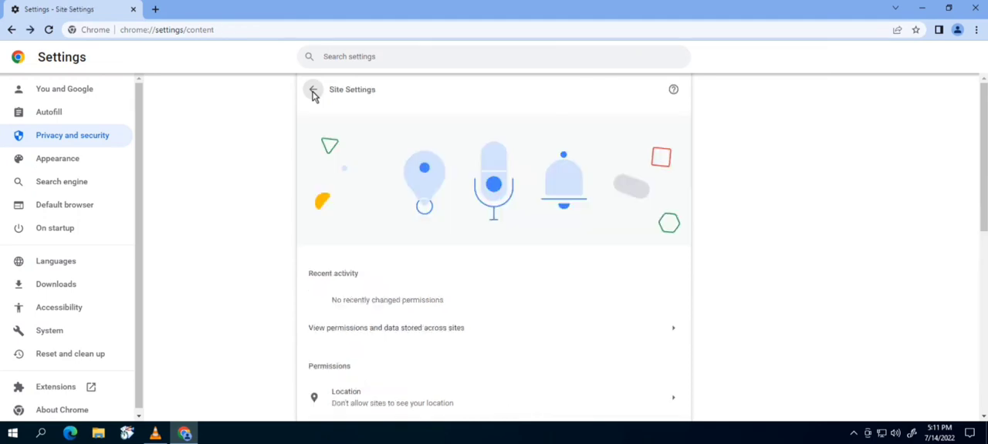
pyautogui.click(313, 91)
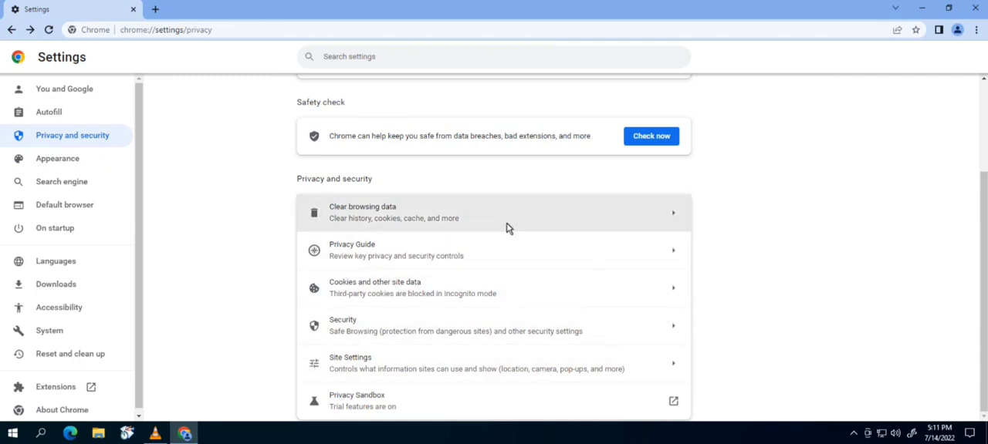
# - Install the Touch VPN - Secure and unlimited VPN proxy extension from the Chrome Web Store, closing the opened VPN page
pyautogui.click(155, 9)
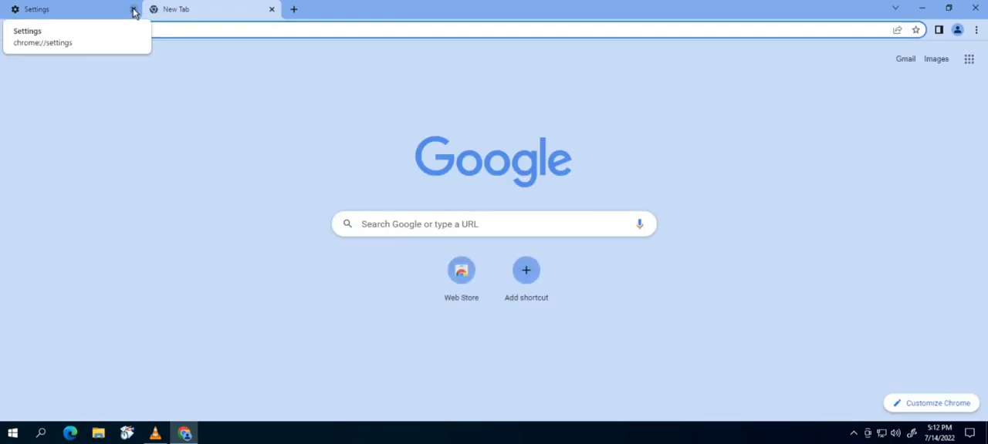
pyautogui.click(134, 9)
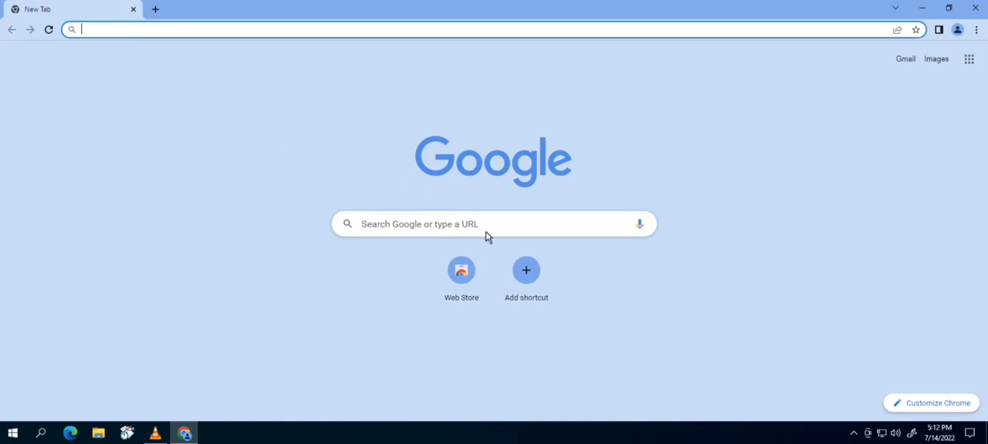
pyautogui.click(446, 275)
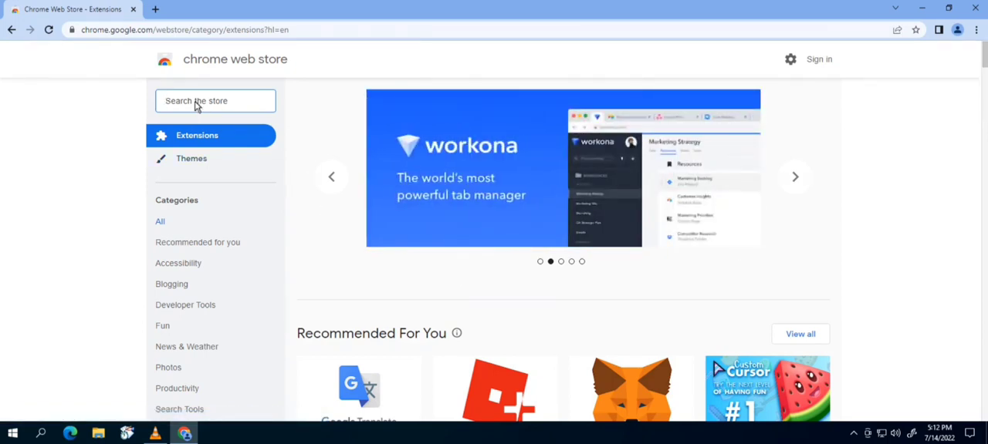
pyautogui.write('vpn')
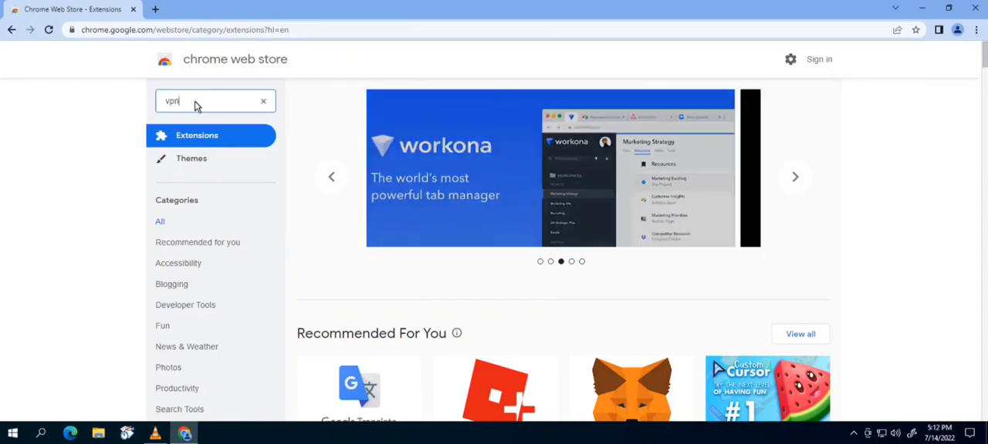
pyautogui.press('Return')
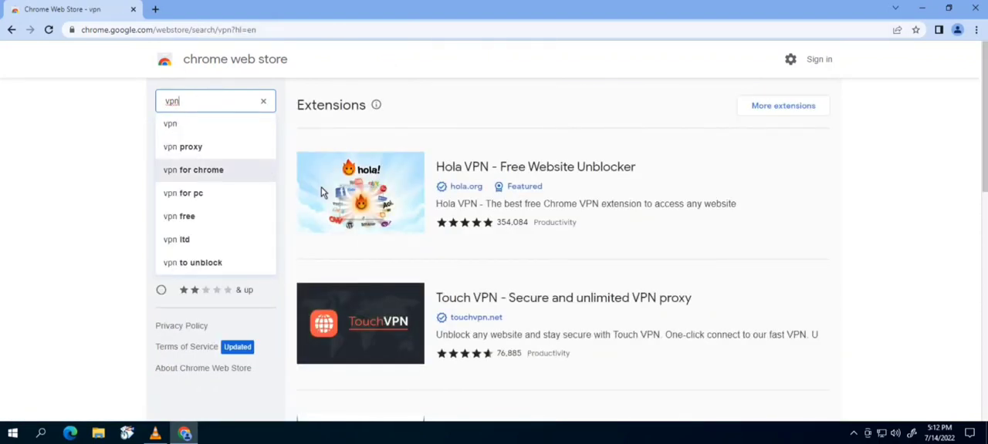
pyautogui.click(390, 318)
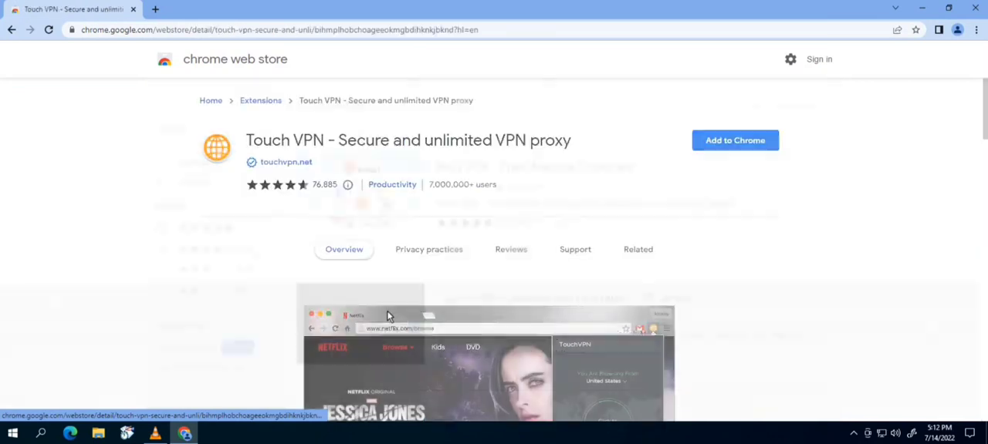
pyautogui.click(727, 141)
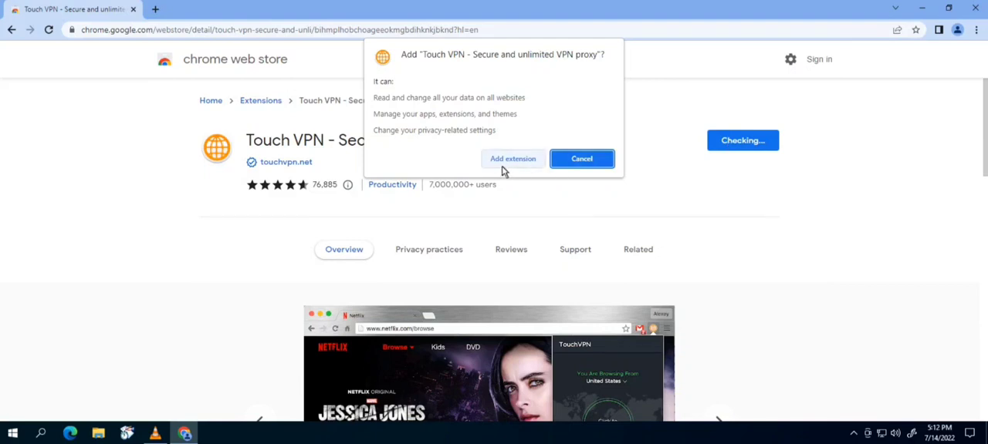
pyautogui.click(502, 162)
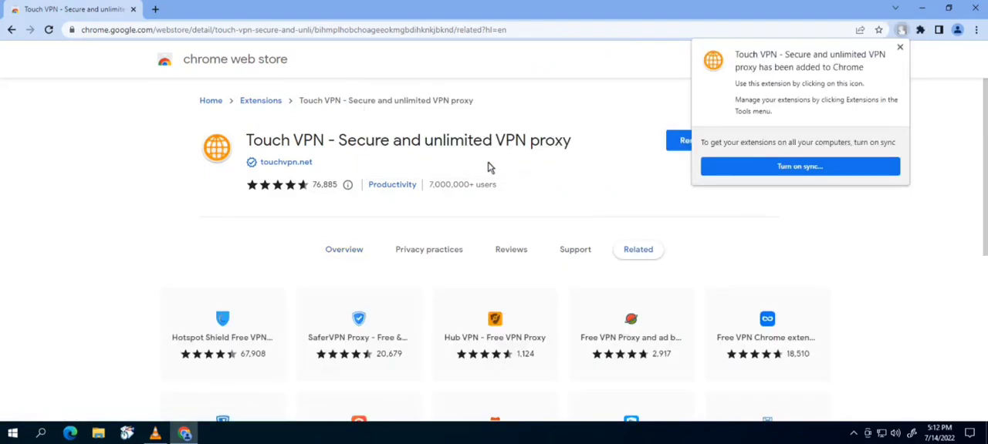
pyautogui.click(900, 47)
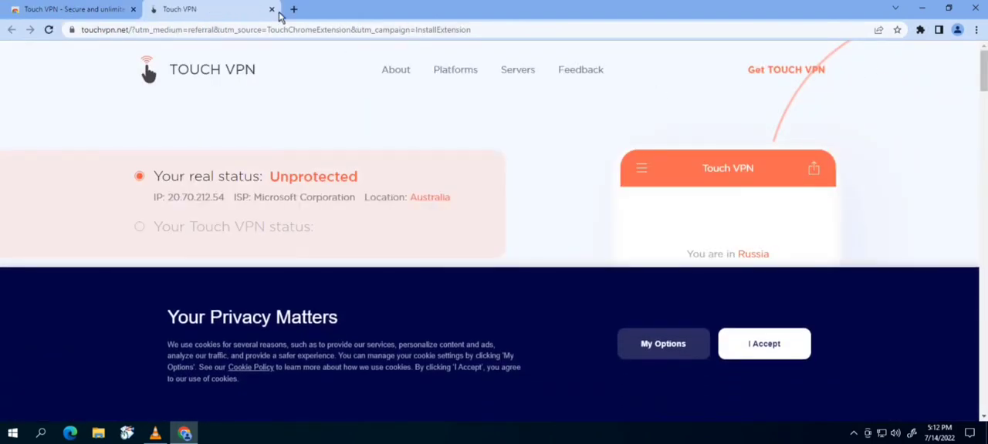
pyautogui.click(272, 9)
# - Search the store for random user agent and add the Random User-Agent extension to Chrome
pyautogui.click(261, 101)
pyautogui.click(214, 107)
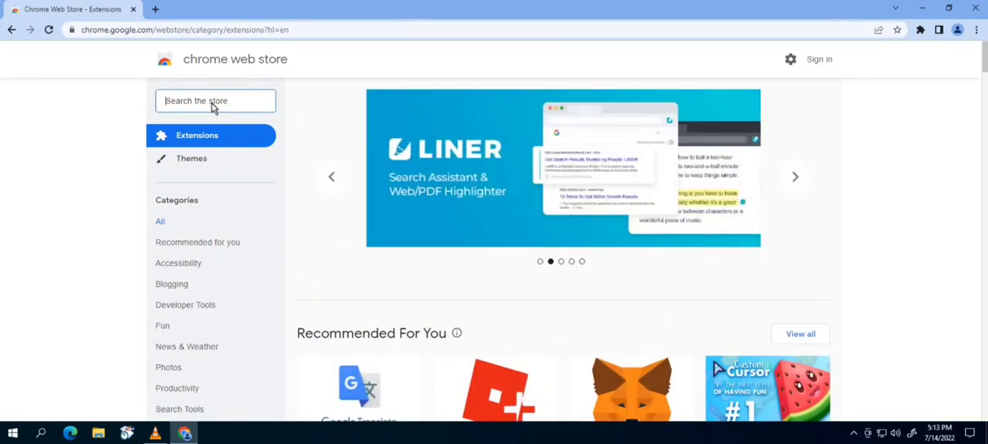
pyautogui.write('user agent')
pyautogui.press('Return')
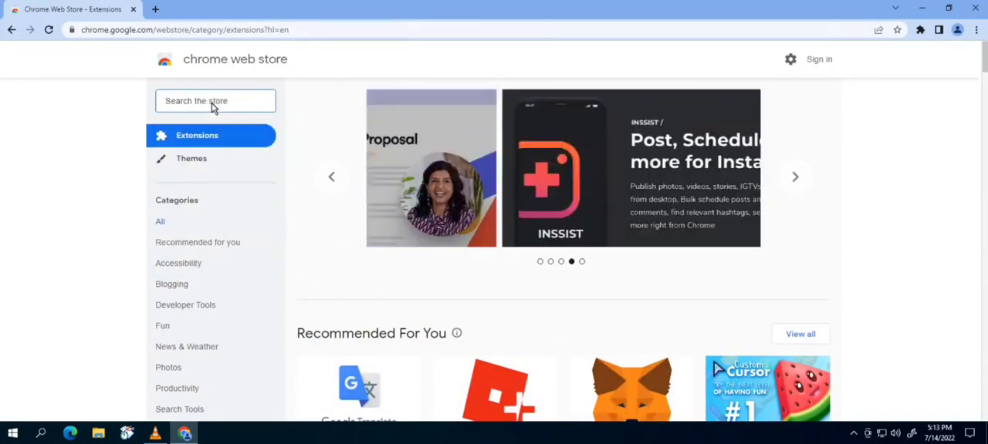
pyautogui.write('random user agent')
pyautogui.press('Return')
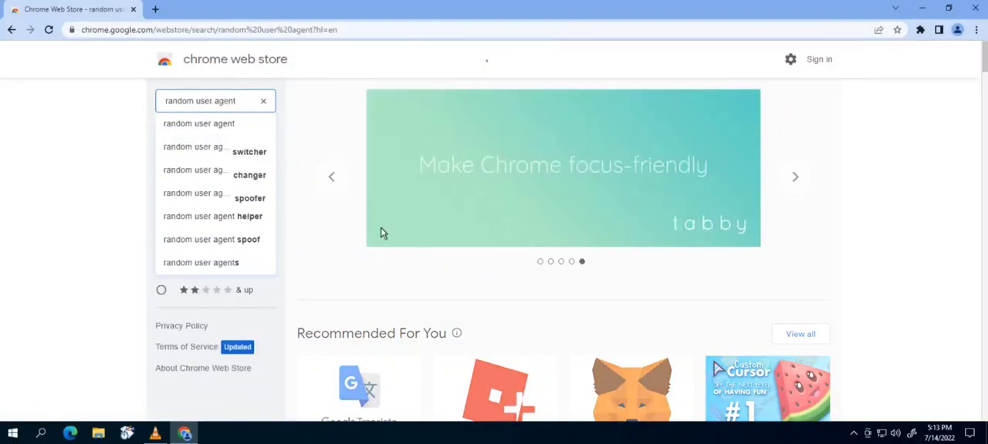
pyautogui.click(497, 163)
pyautogui.click(739, 140)
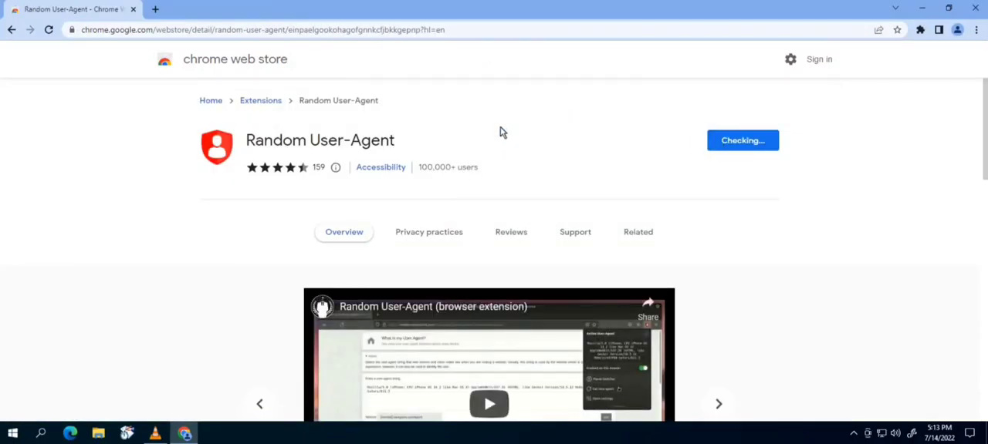
# - Search the store for spoof timezone, add the Spoof Timezone extension, and close the page it opens
pyautogui.click(259, 101)
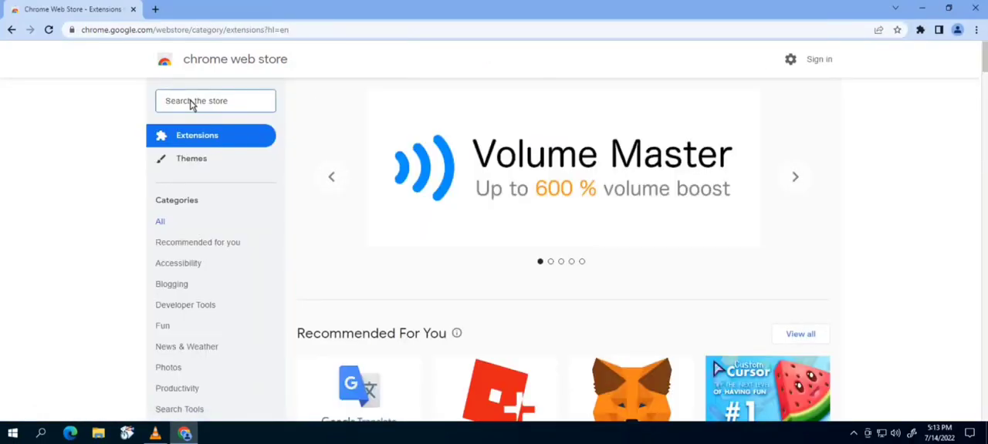
pyautogui.click(192, 102)
pyautogui.write('spoof time')
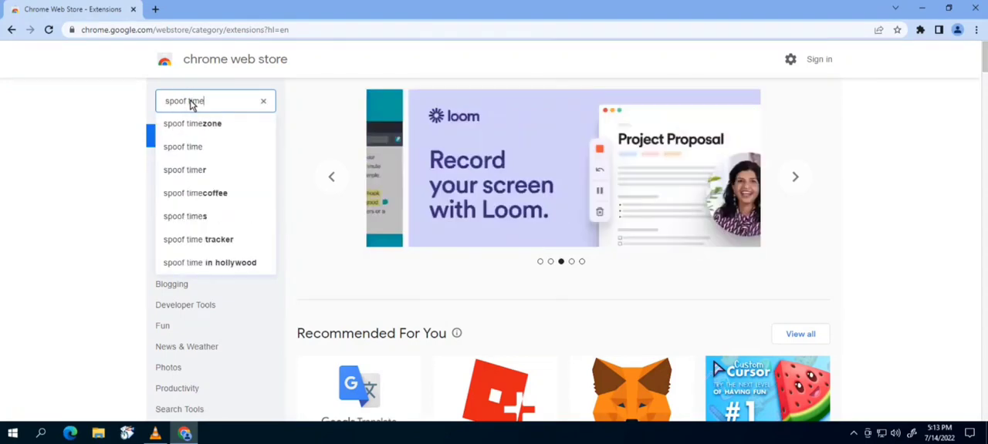
pyautogui.write('zone')
pyautogui.press('Return')
pyautogui.click(770, 152)
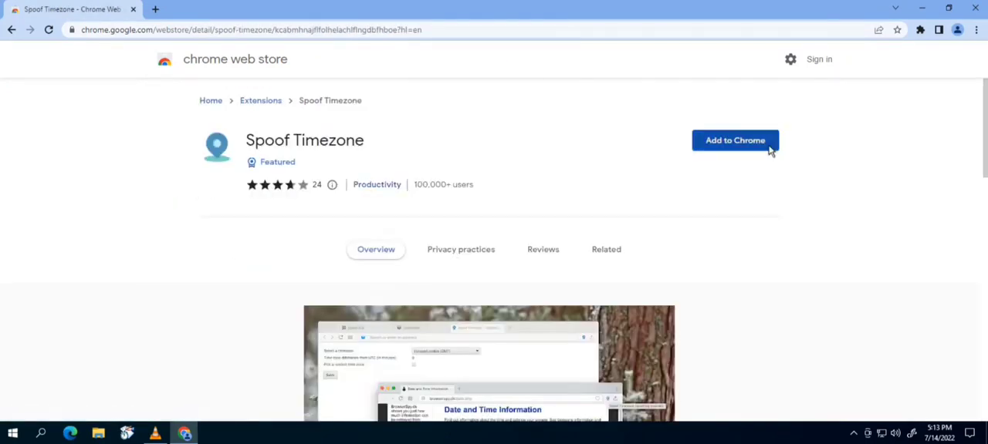
pyautogui.click(725, 141)
pyautogui.click(512, 142)
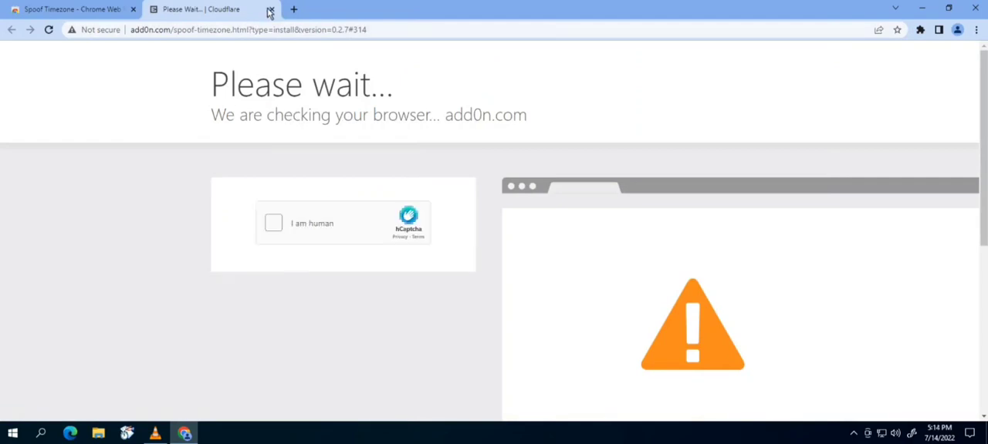
pyautogui.click(269, 11)
# - Search the store for auto history wipe and add the Auto History Wipe extension to Chrome
pyautogui.click(164, 60)
pyautogui.click(223, 105)
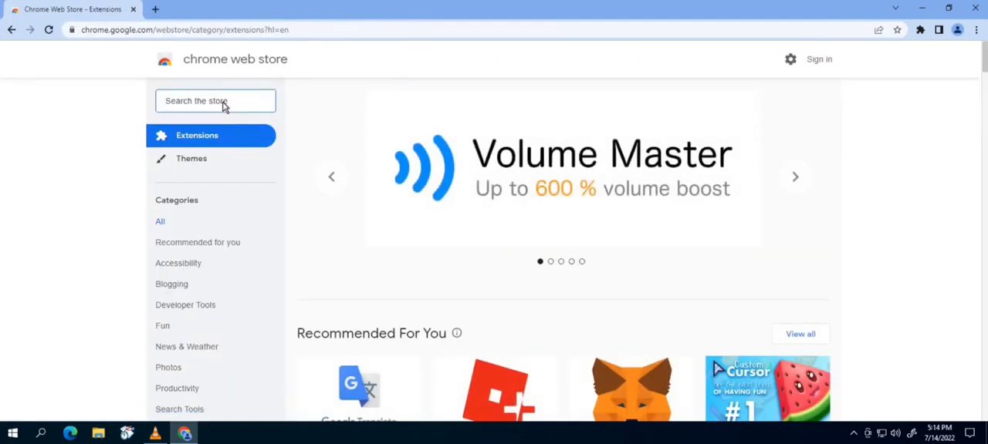
pyautogui.write('auto history wipe')
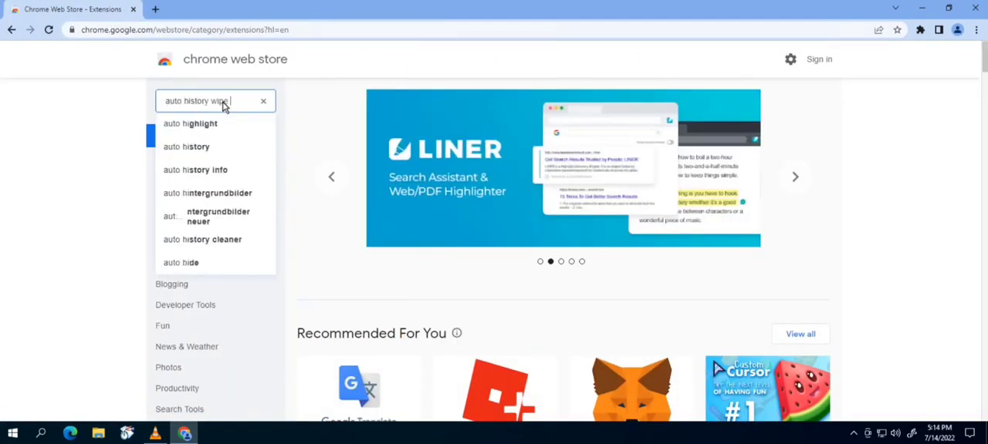
pyautogui.click(378, 192)
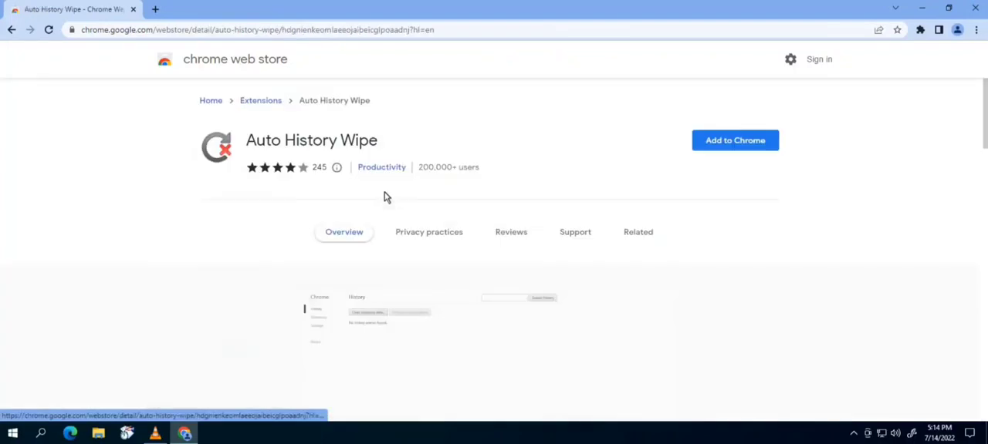
pyautogui.click(734, 144)
pyautogui.click(512, 85)
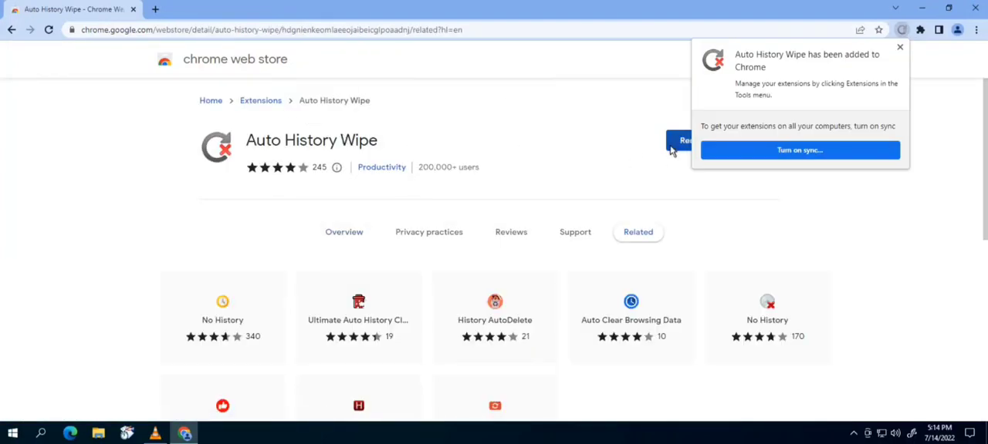
pyautogui.click(902, 50)
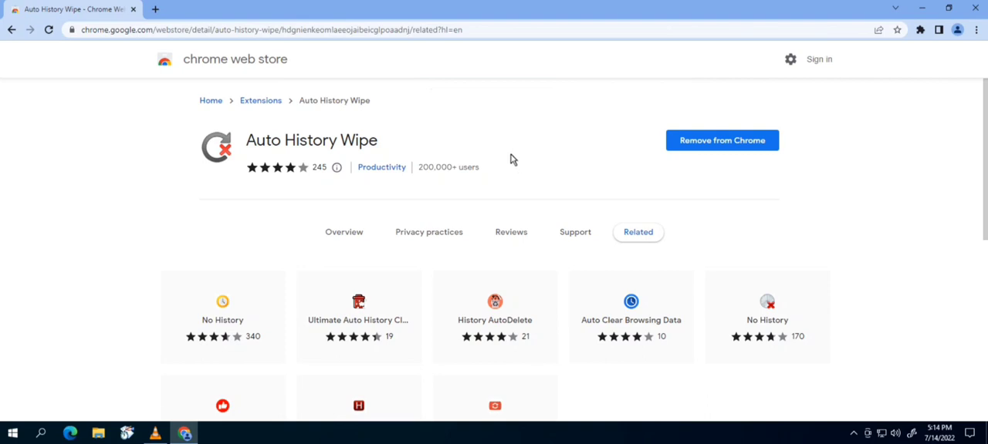
# - Pin the Touch VPN, Spoof Timezone, Random User-Agent and Auto History Wipe extensions to the toolbar
pyautogui.click(920, 31)
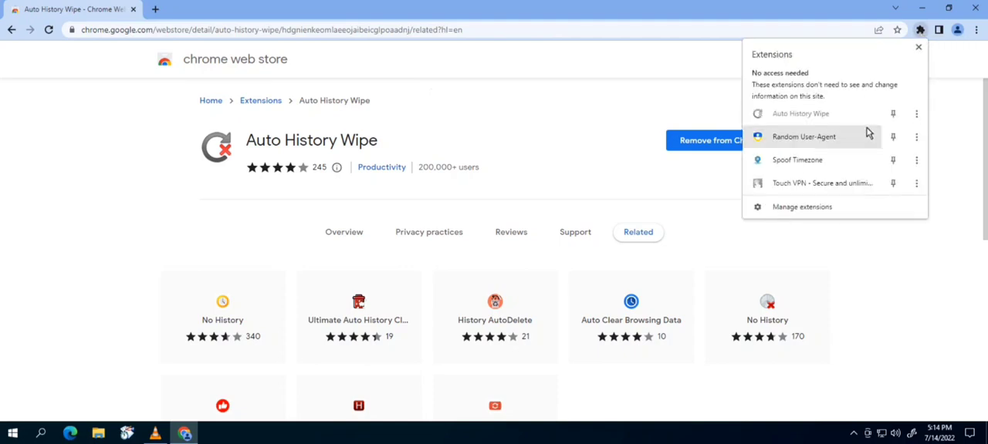
pyautogui.click(893, 182)
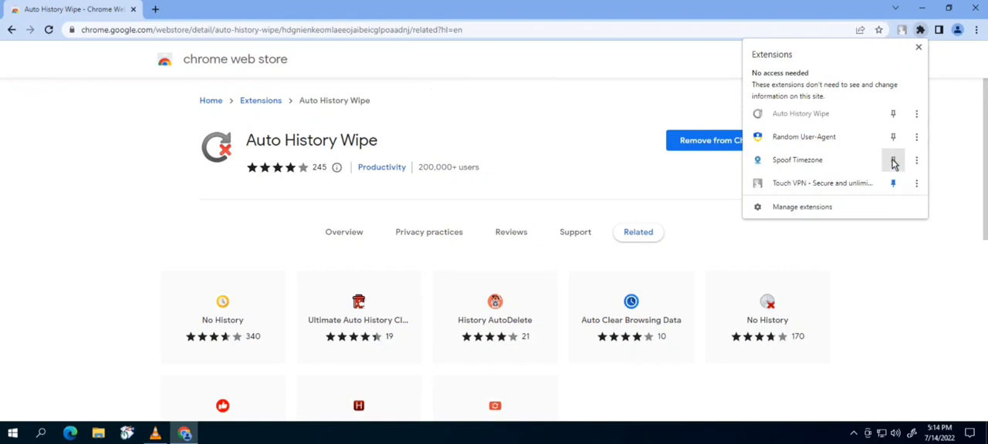
pyautogui.click(892, 161)
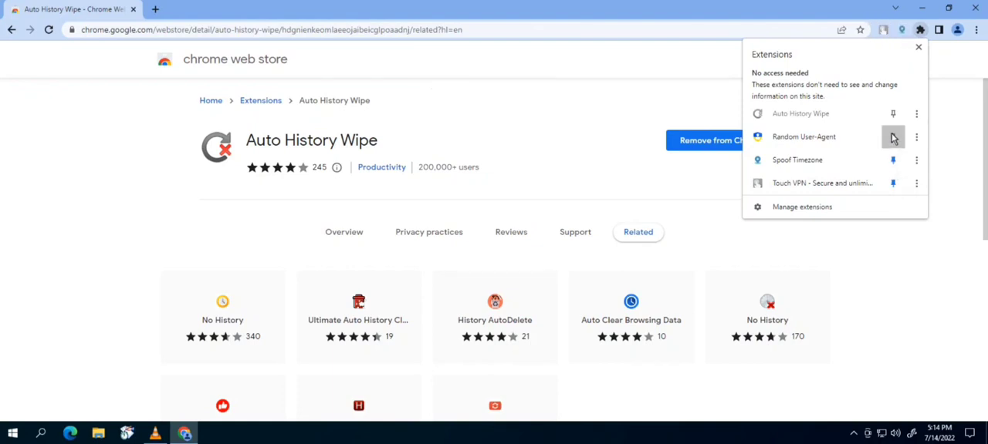
pyautogui.click(893, 137)
pyautogui.click(893, 114)
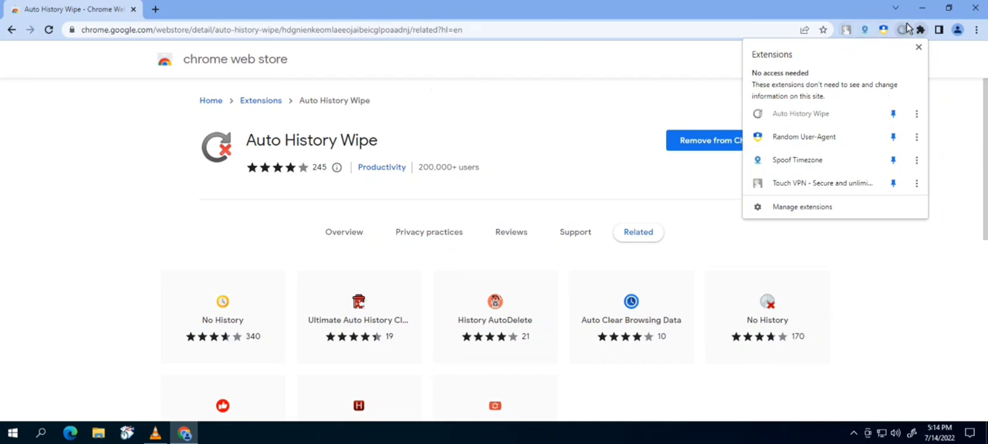
pyautogui.click(856, 9)
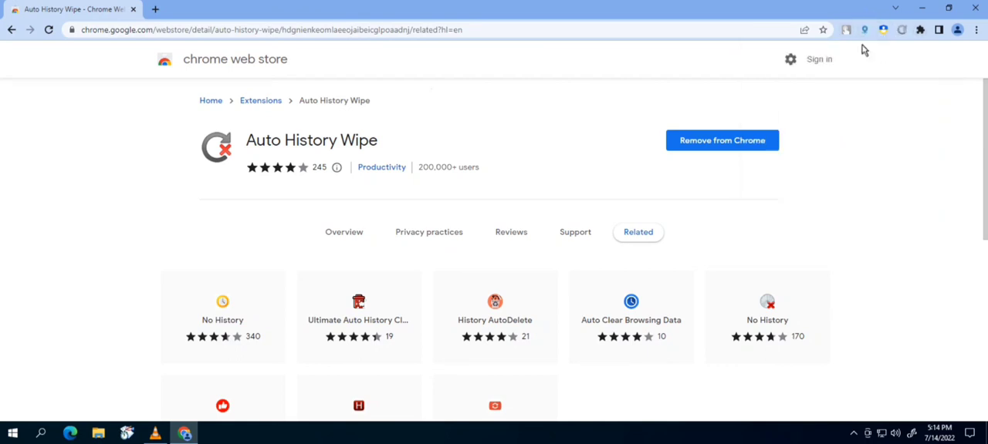
# - In Auto History Wipe options, enable every clearing option on startup and Clear Local Data on exit, then close the tab
pyautogui.rightClick(900, 32)
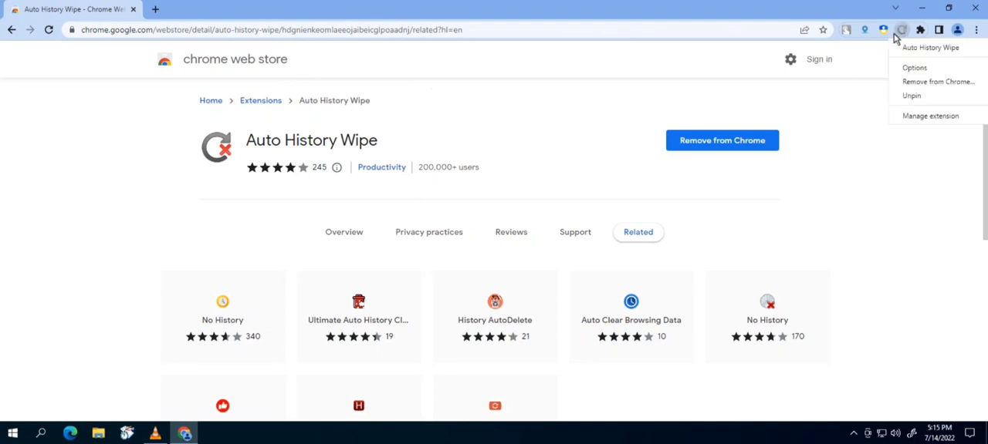
pyautogui.click(910, 70)
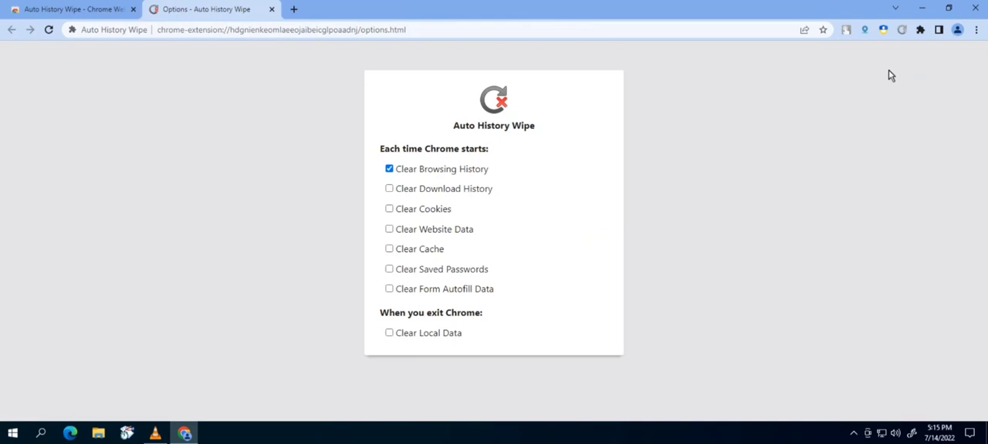
pyautogui.click(401, 190)
pyautogui.click(556, 135)
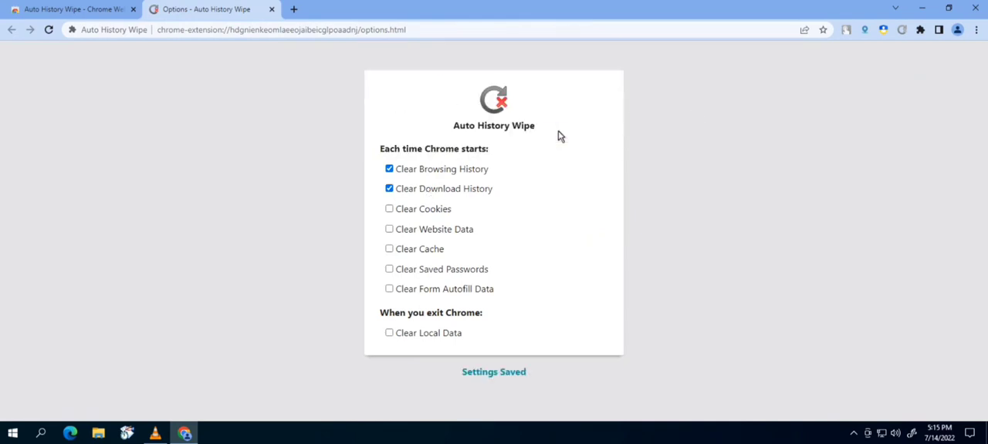
pyautogui.click(416, 210)
pyautogui.click(423, 230)
pyautogui.click(407, 250)
pyautogui.click(409, 270)
pyautogui.click(413, 289)
pyautogui.click(412, 333)
pyautogui.click(554, 146)
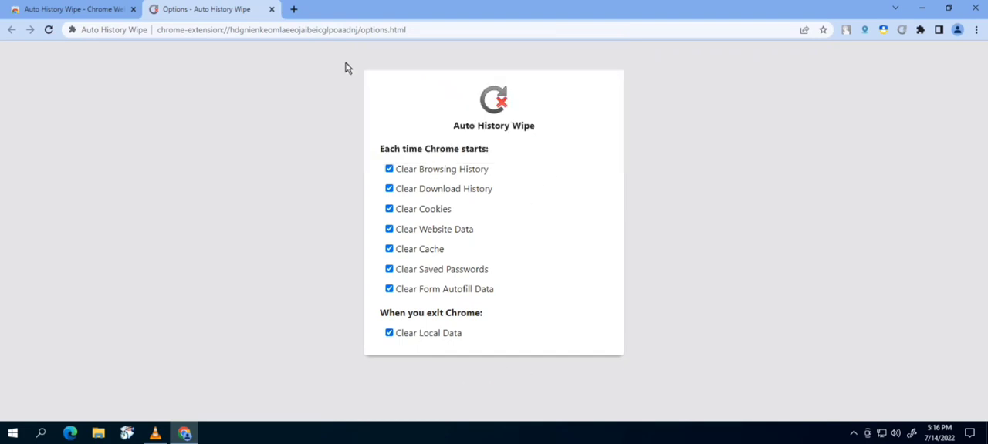
pyautogui.click(271, 9)
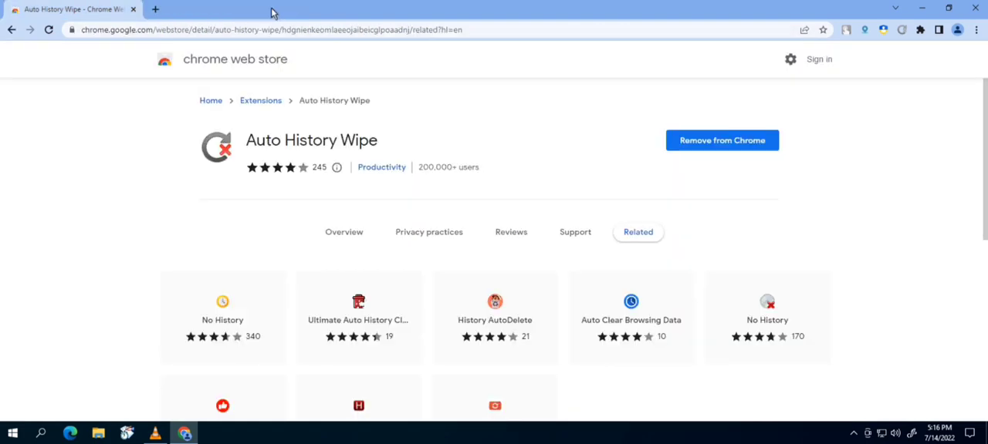
# - Open Random User-Agent options and turn off automatically changing the User-Agent after a period of time
pyautogui.rightClick(885, 31)
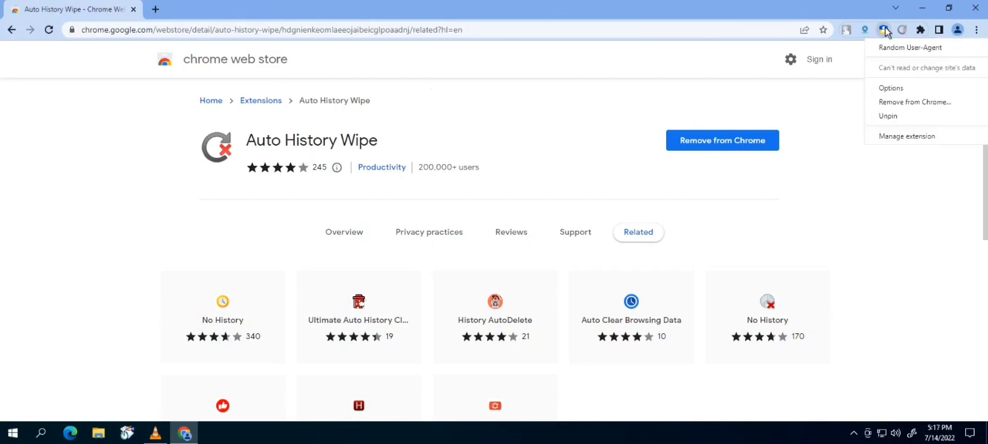
pyautogui.click(892, 89)
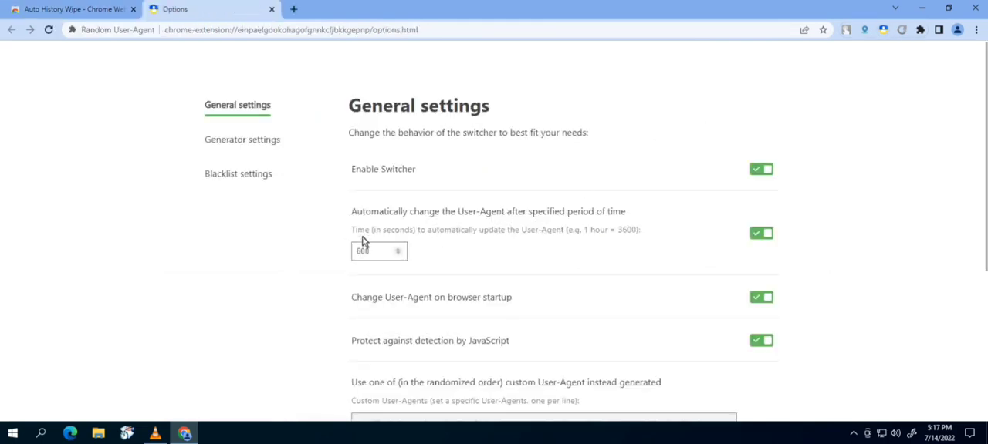
pyautogui.click(756, 237)
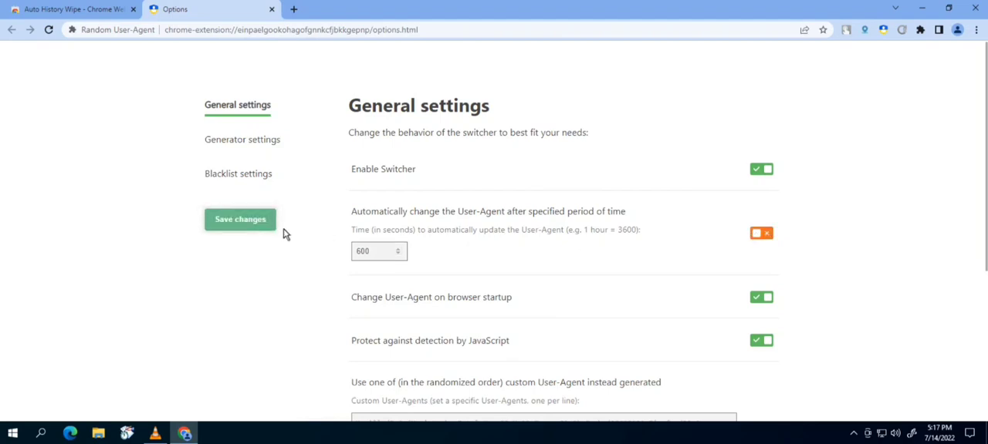
# - In generator settings, enable Edge on Windows, FireFox on Windows and Opera on Windows, disable Chrome on Mac and Linux, and save
pyautogui.click(227, 141)
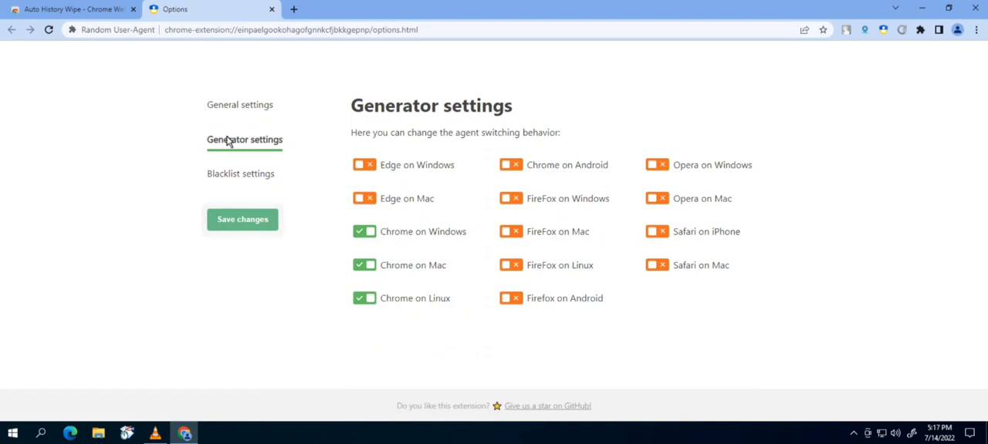
pyautogui.click(376, 166)
pyautogui.click(367, 267)
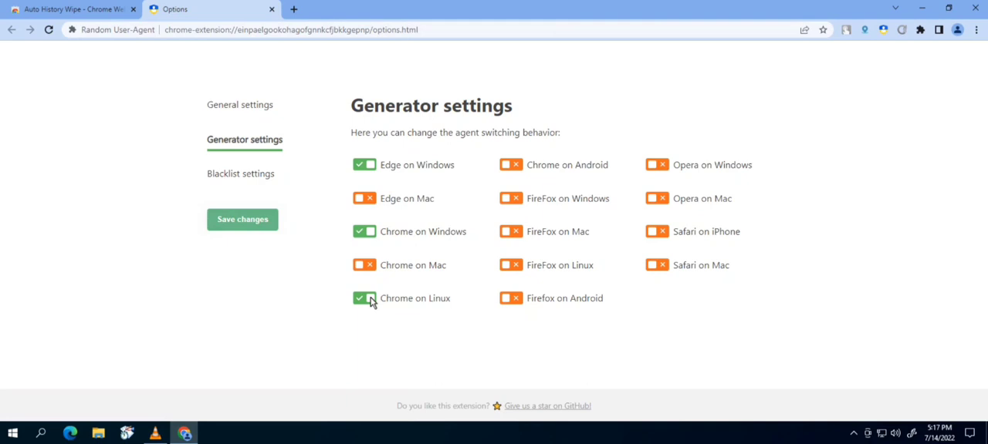
pyautogui.click(369, 300)
pyautogui.click(511, 199)
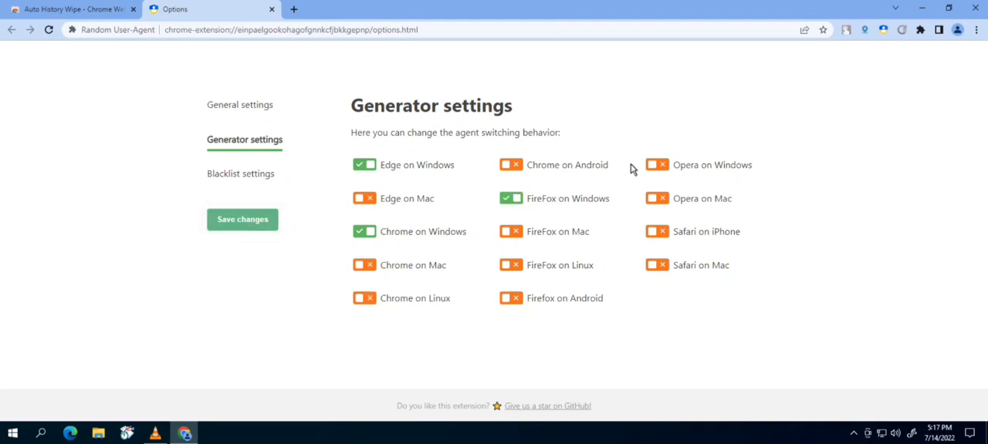
pyautogui.click(656, 165)
pyautogui.click(235, 221)
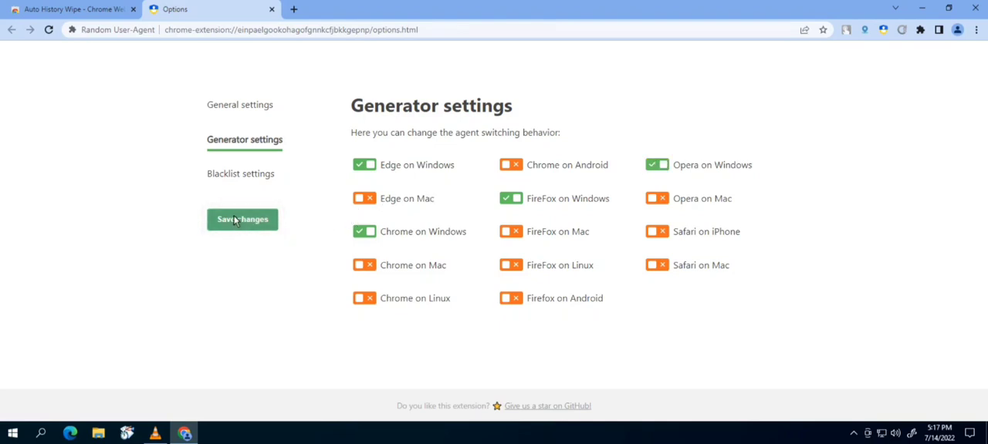
pyautogui.click(272, 9)
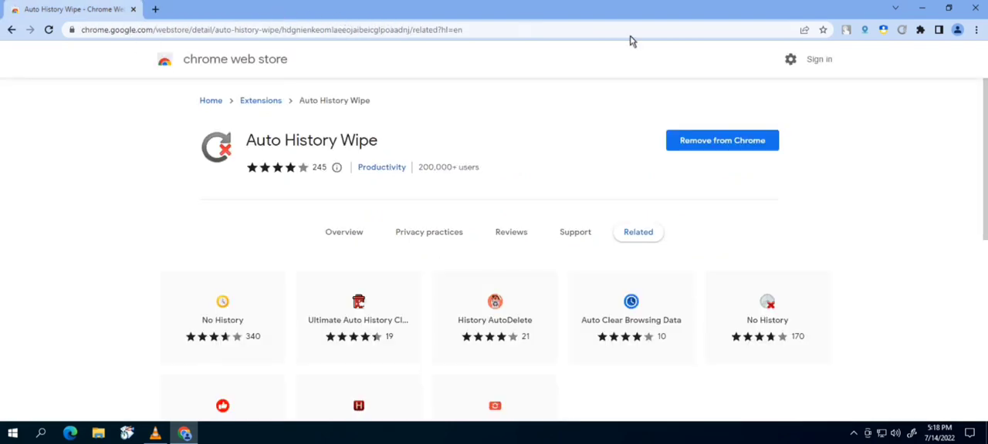
# - Open Spoof Timezone options, save them with automatic timezone update from the IP address, and close the tab
pyautogui.rightClick(866, 33)
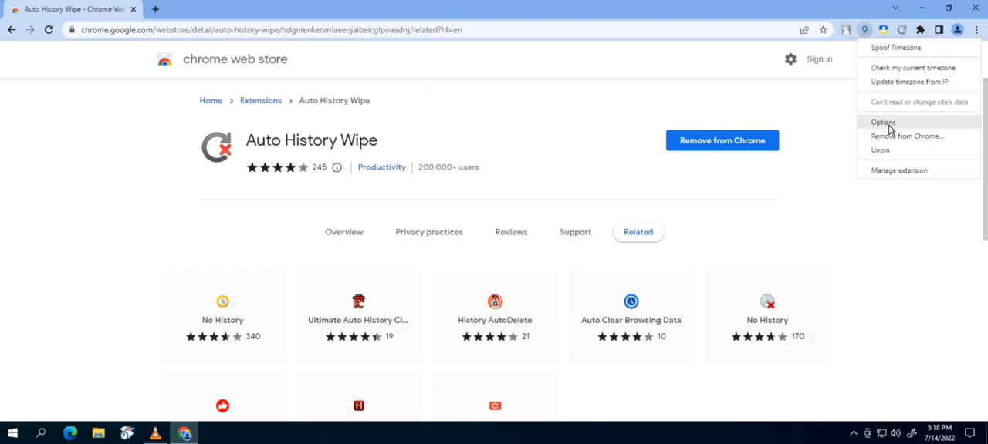
pyautogui.click(884, 123)
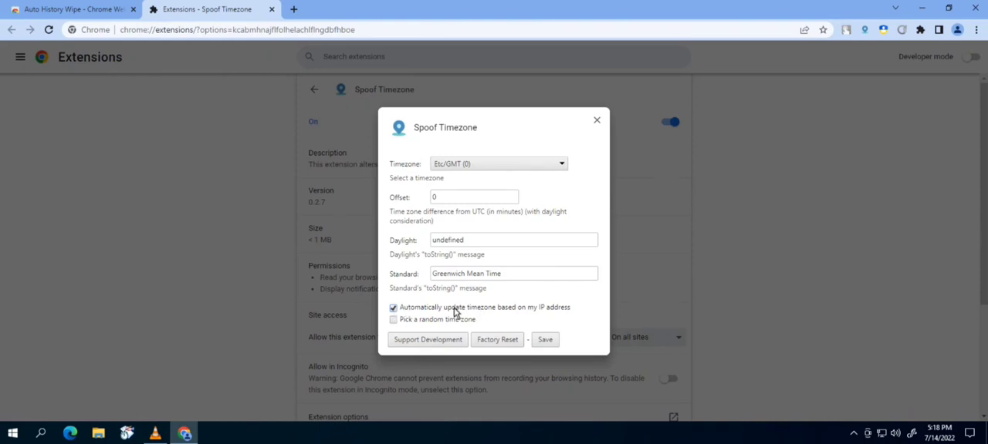
pyautogui.click(546, 341)
pyautogui.click(595, 122)
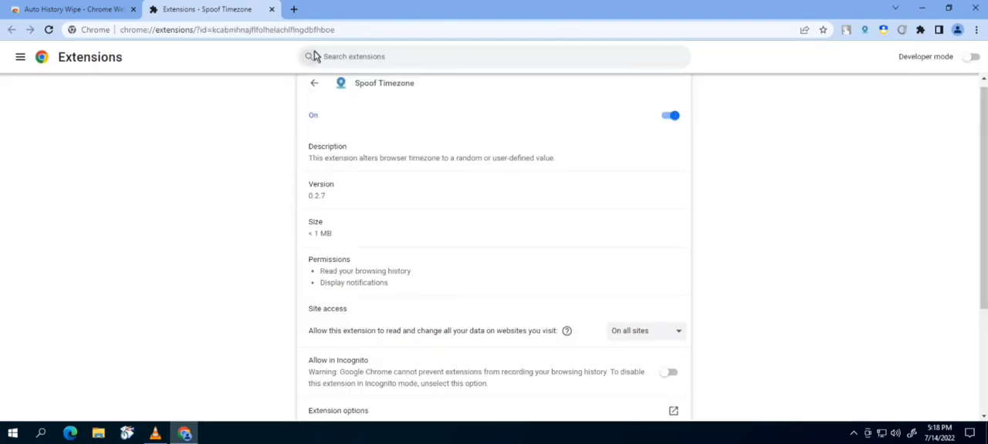
pyautogui.click(272, 10)
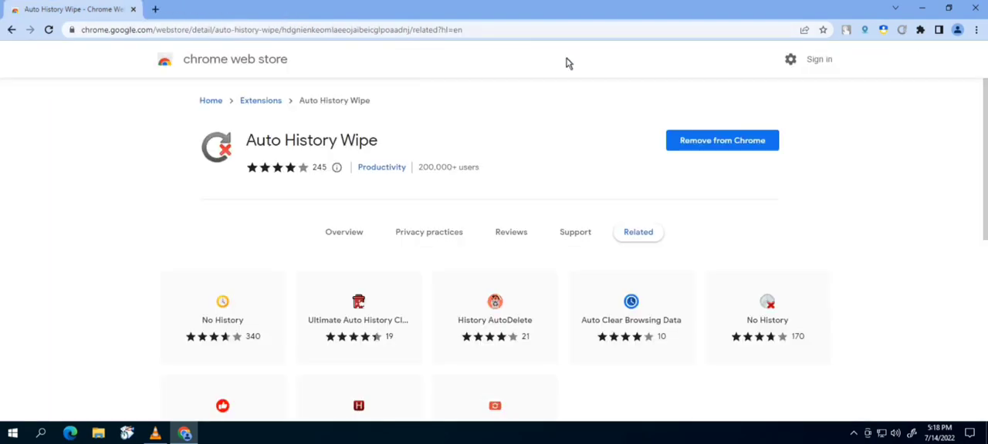
# - Connect Touch VPN using the United States location
pyautogui.click(846, 31)
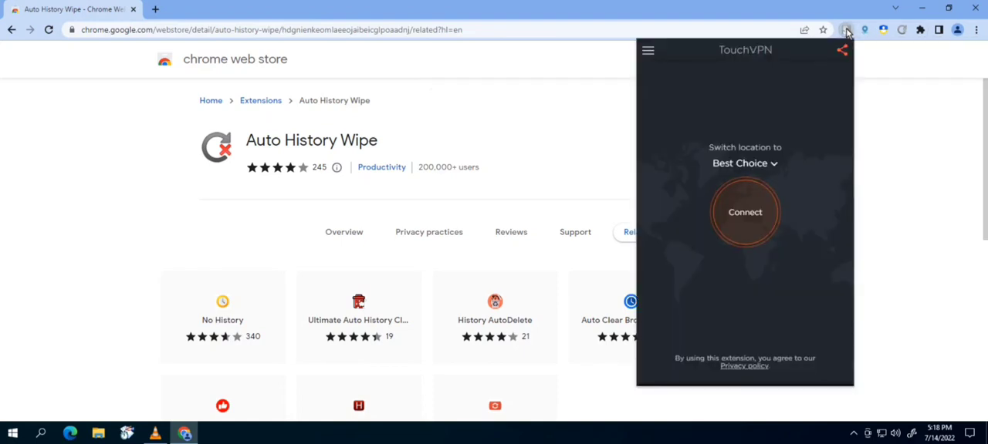
pyautogui.click(756, 167)
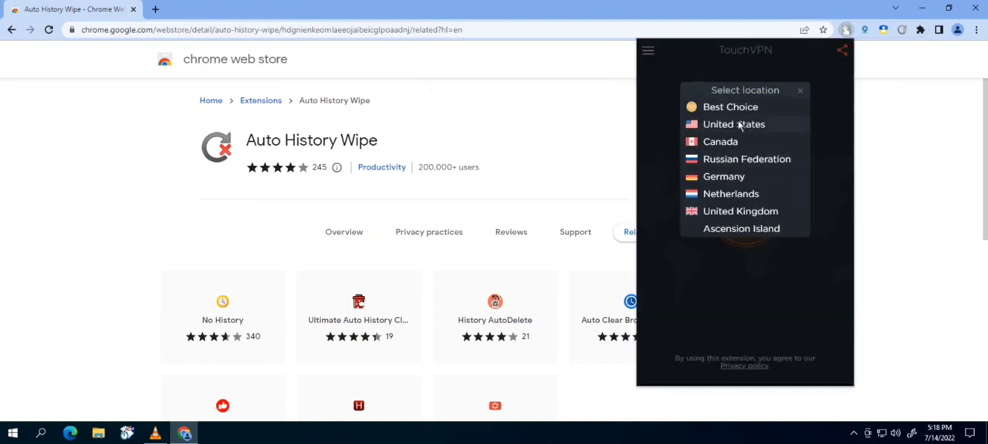
pyautogui.click(739, 127)
pyautogui.click(745, 205)
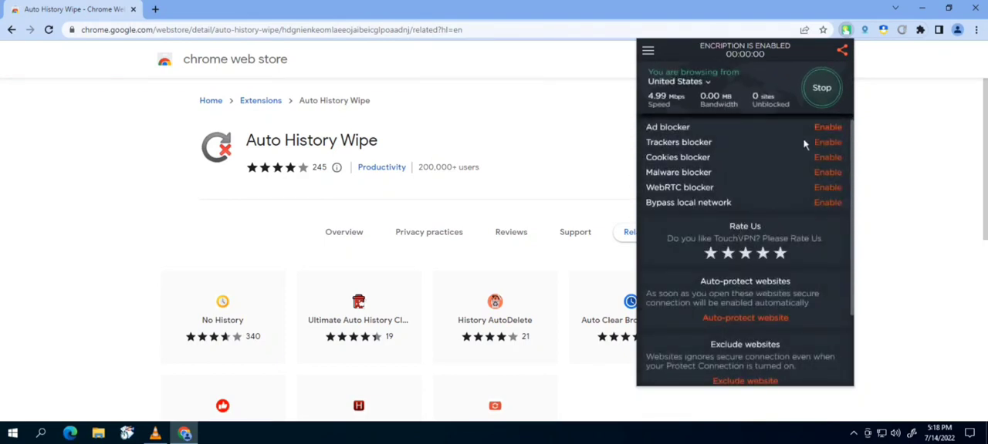
# - Enable the ad, trackers, cookies and malware blockers in Touch VPN, then stop the VPN connection
pyautogui.click(828, 128)
pyautogui.click(824, 157)
pyautogui.click(826, 143)
pyautogui.click(819, 173)
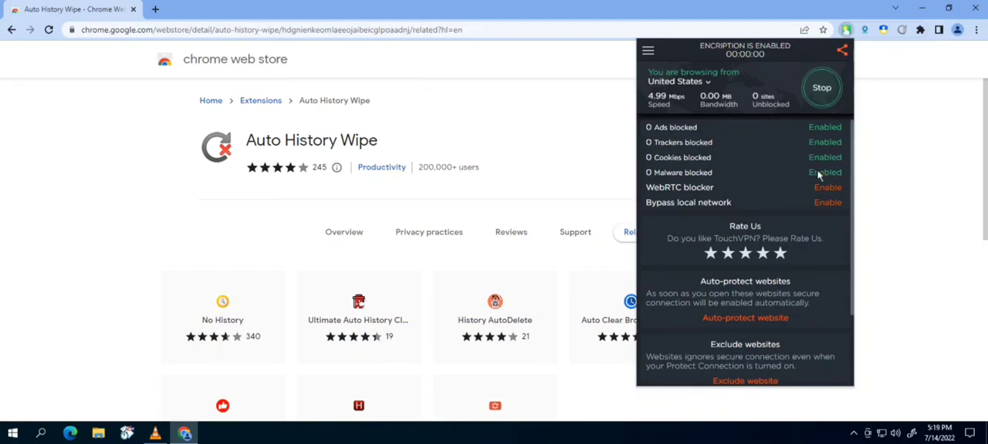
pyautogui.click(819, 91)
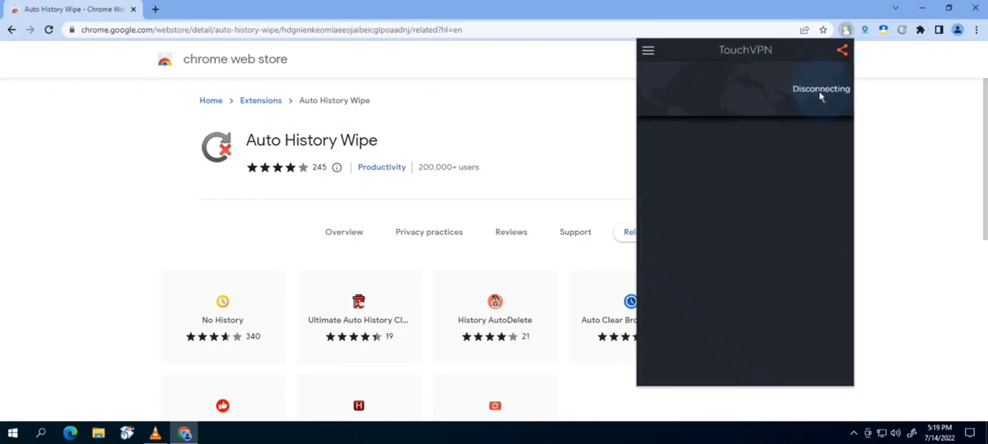
pyautogui.click(587, 153)
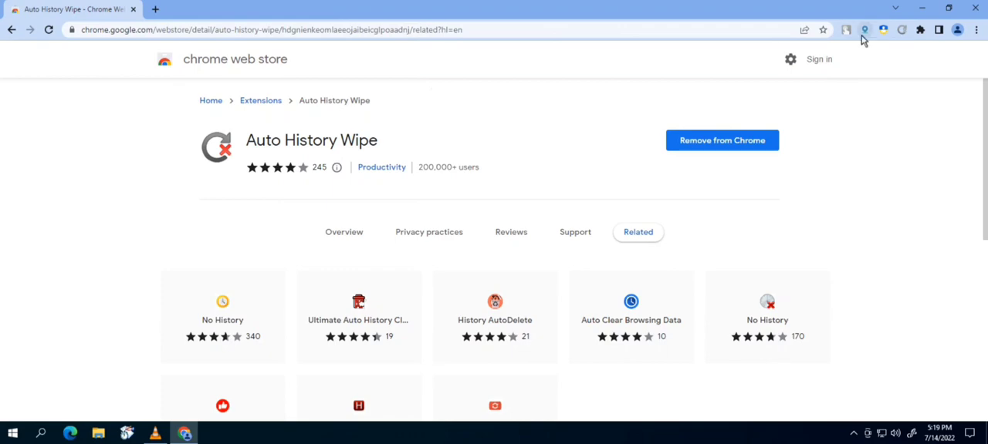
# - Close the browser window and open File Explorer
pyautogui.click(979, 6)
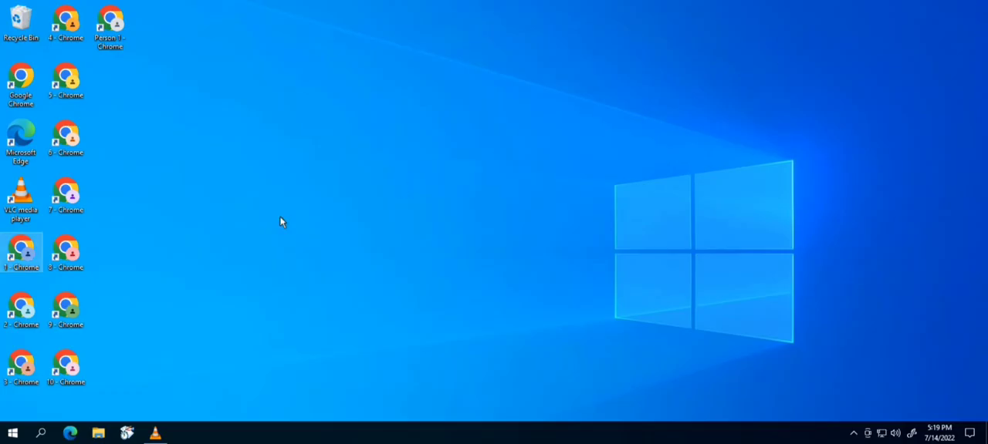
pyautogui.click(99, 437)
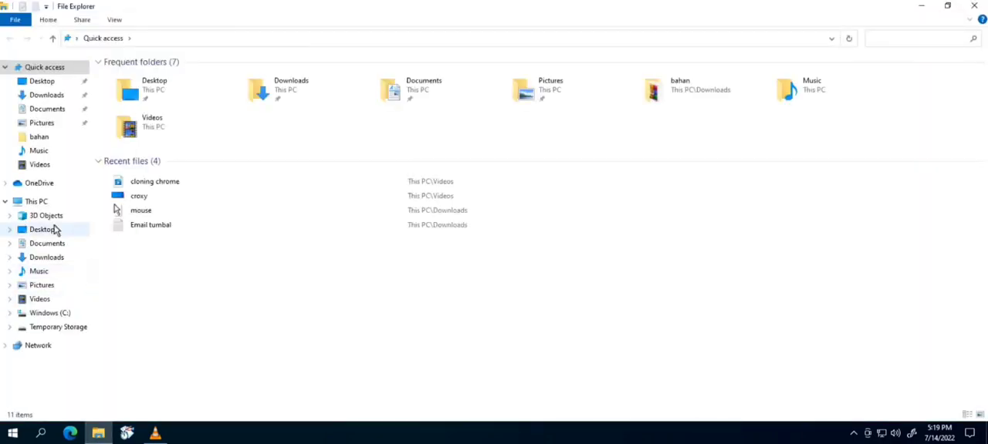
# - Open the Users folder on drive C and turn on display of hidden items
pyautogui.click(35, 201)
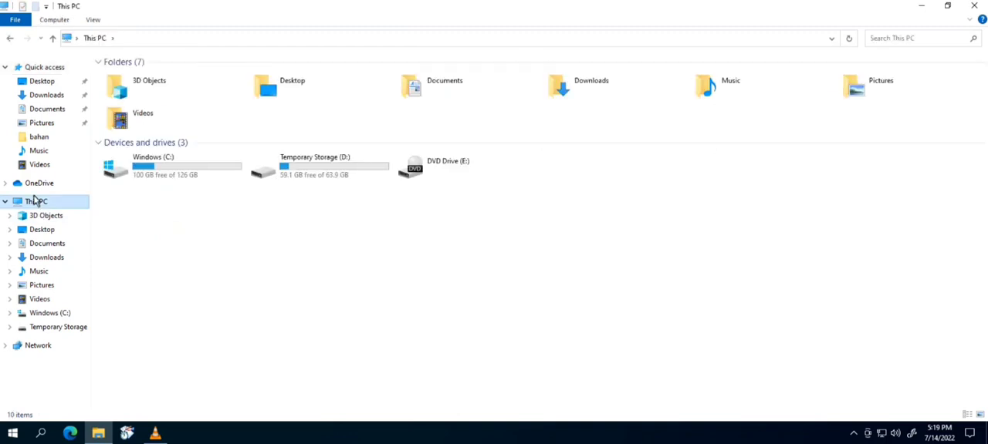
pyautogui.doubleClick(174, 175)
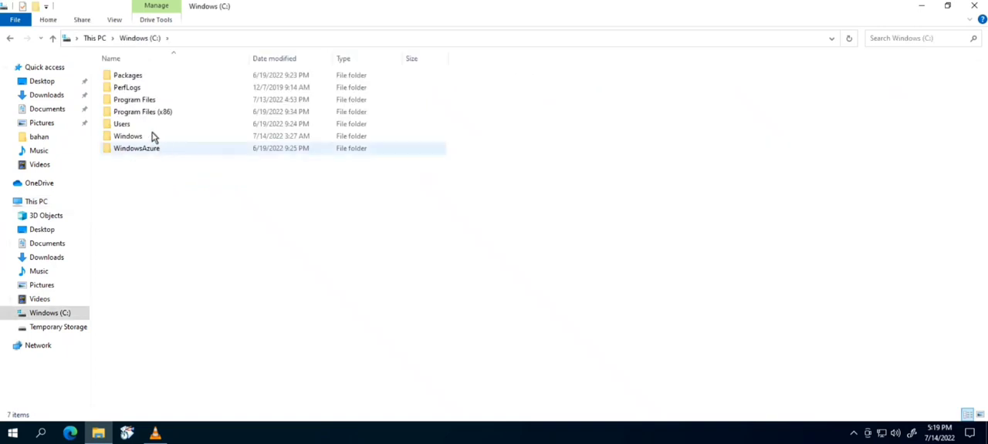
pyautogui.doubleClick(125, 125)
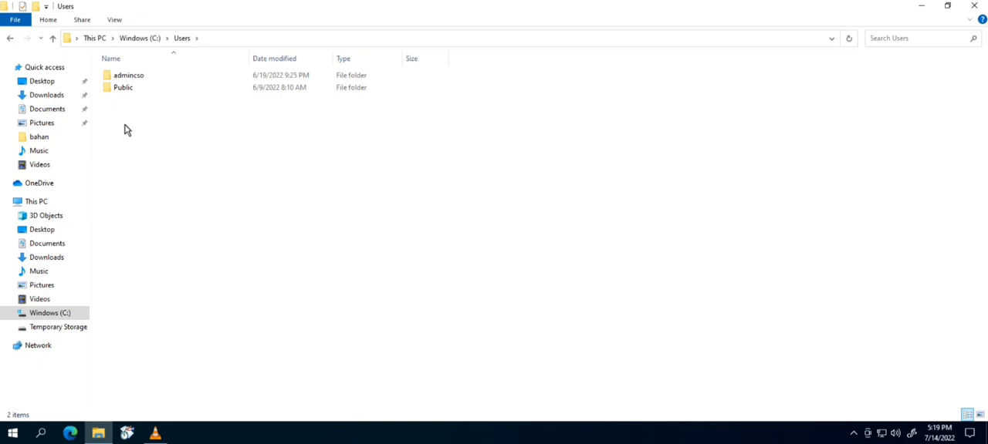
pyautogui.click(116, 20)
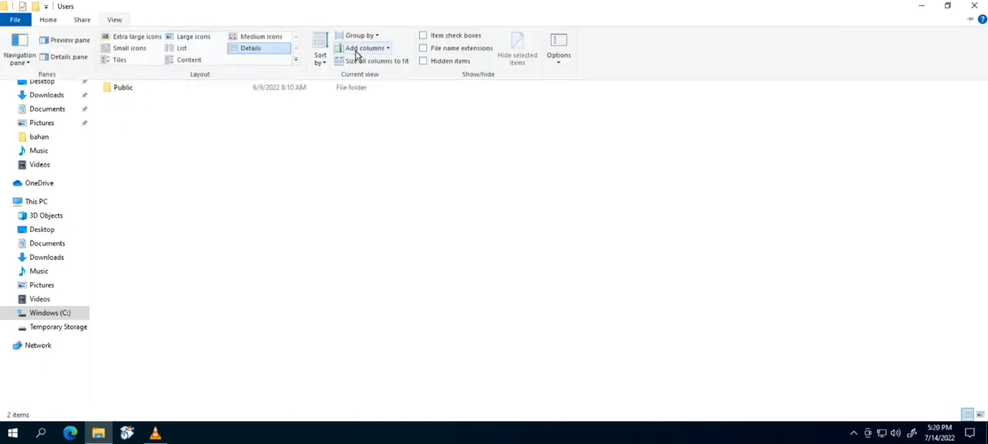
pyautogui.click(424, 62)
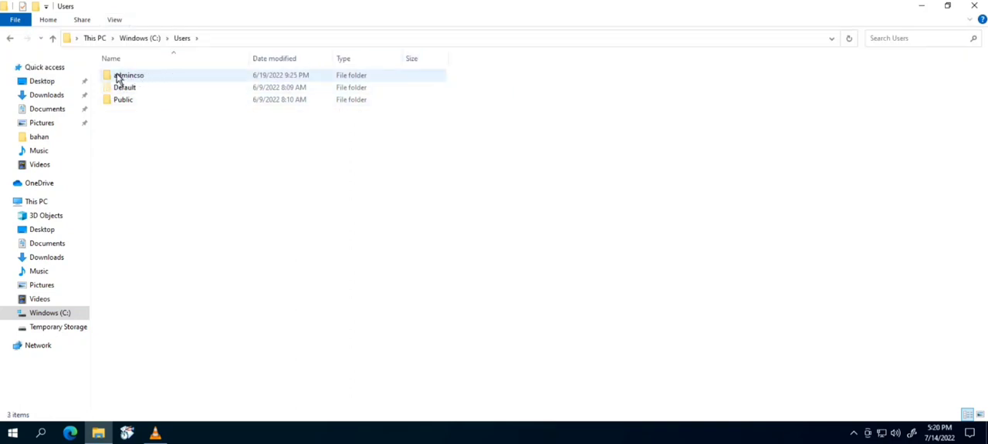
# - Open the Profile 1 folder inside the user's AppData\Local\Google\Chrome\User Data folder
pyautogui.moveTo(118, 78)
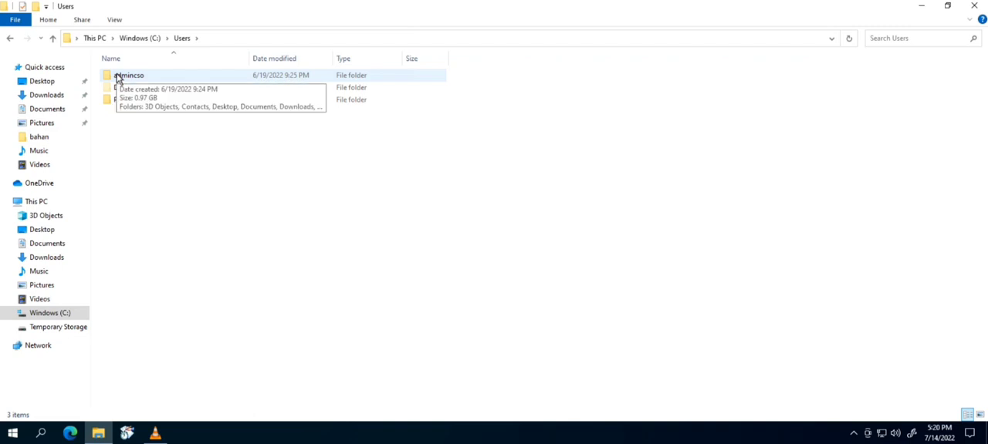
pyautogui.doubleClick(170, 77)
pyautogui.moveTo(143, 77)
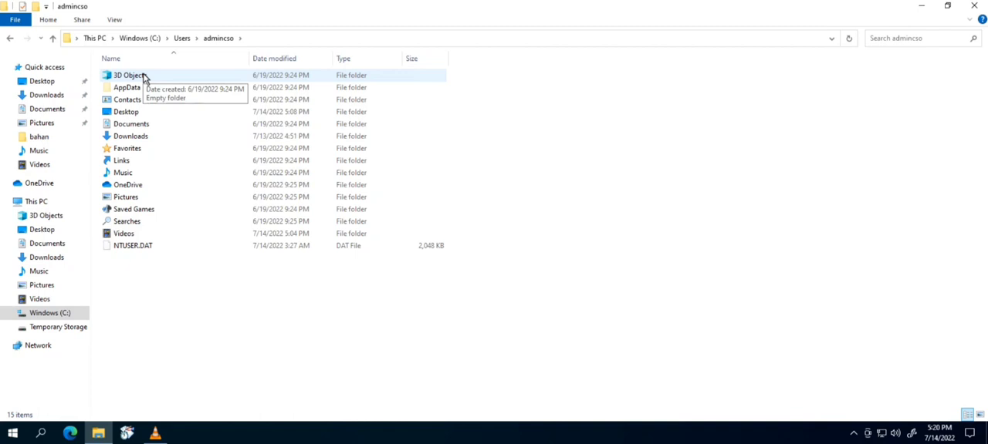
pyautogui.doubleClick(126, 87)
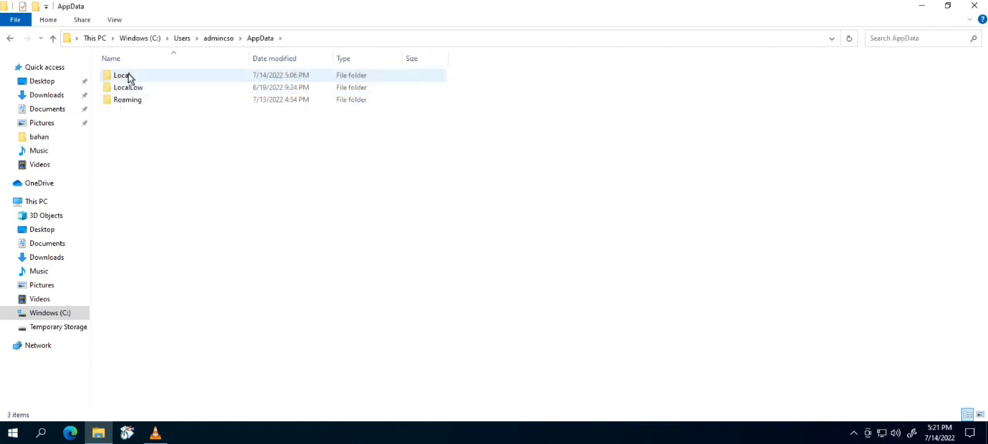
pyautogui.doubleClick(127, 76)
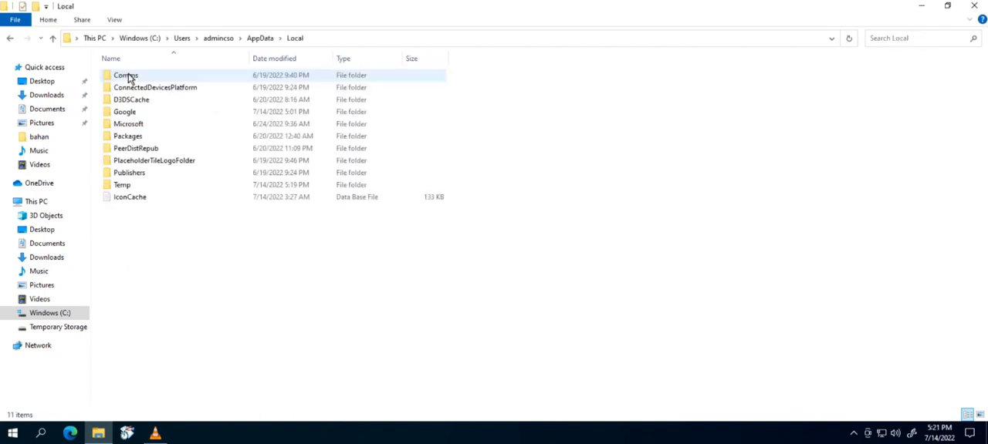
pyautogui.doubleClick(140, 116)
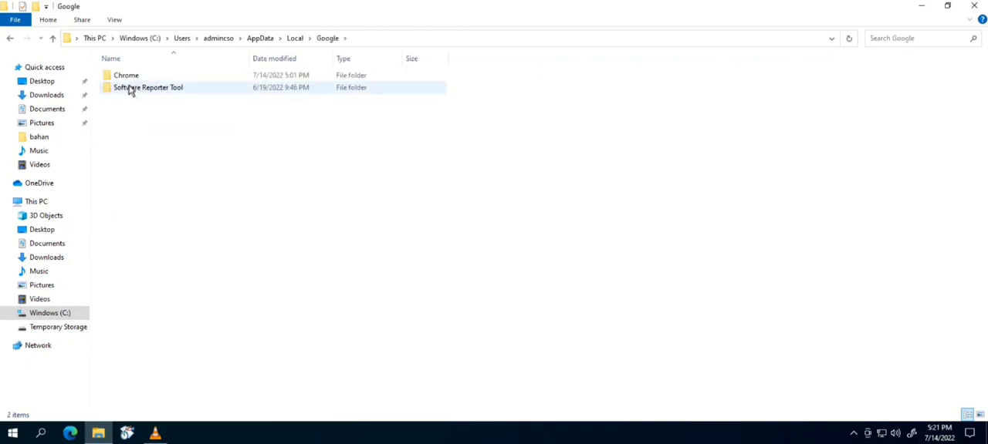
pyautogui.doubleClick(129, 77)
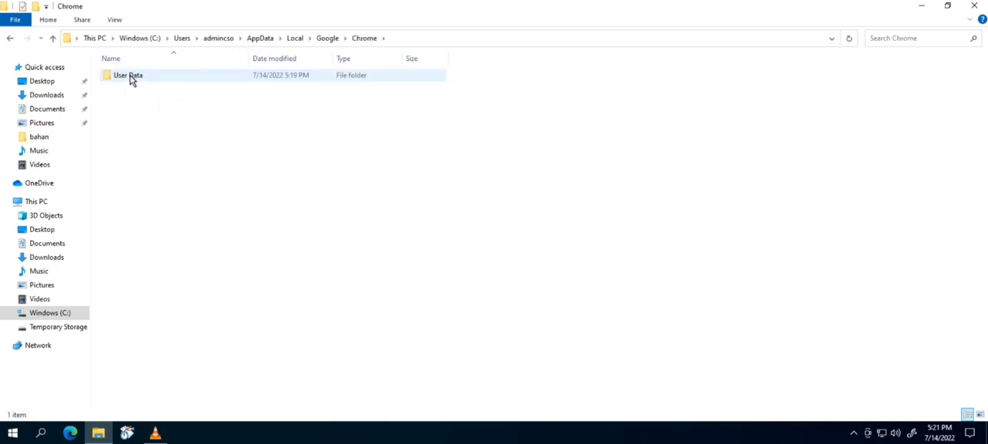
pyautogui.doubleClick(130, 77)
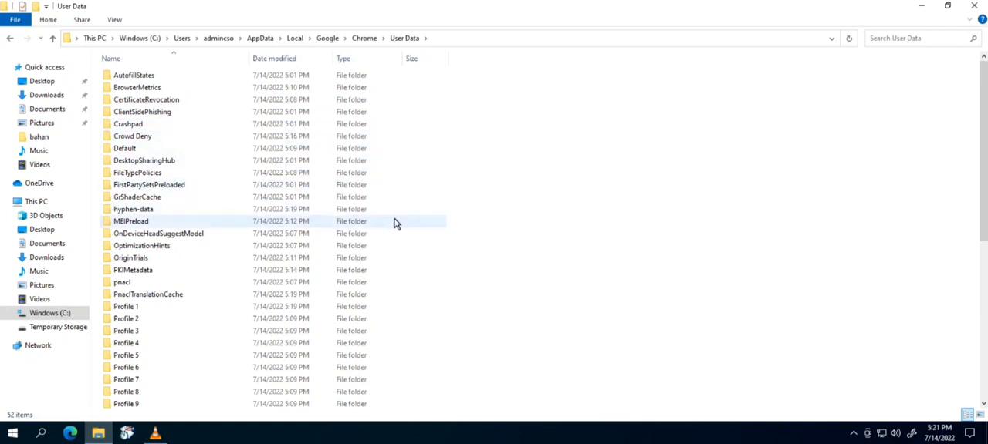
pyautogui.doubleClick(126, 307)
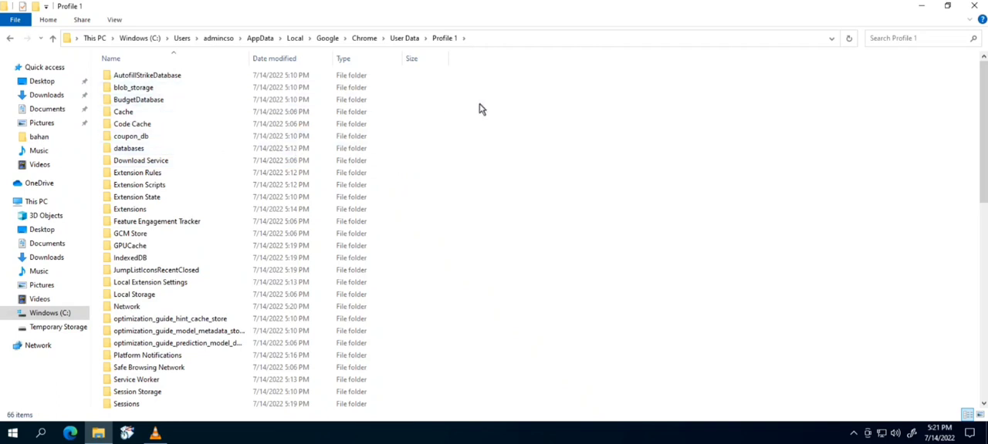
# - Select and copy all contents of Profile 1, then return to the User Data folder
pyautogui.click(133, 143)
pyautogui.hotkey('ctrl', 'a')
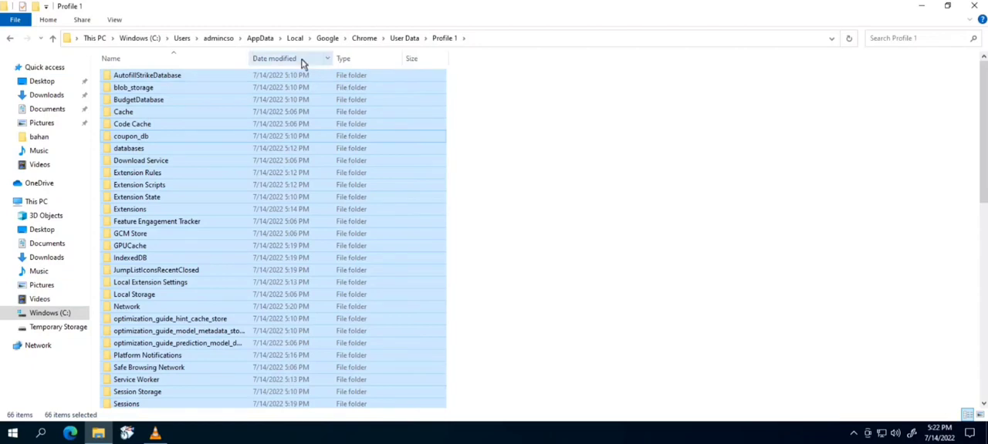
pyautogui.click(410, 40)
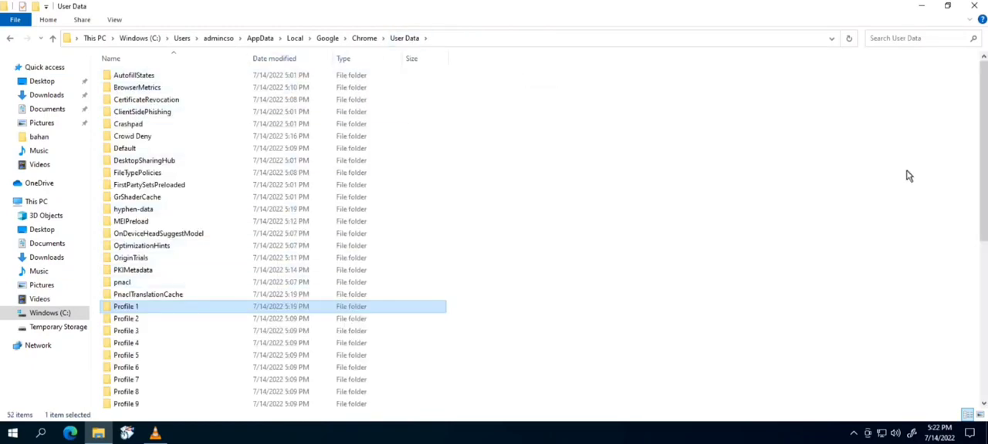
# - Paste the copied Profile 1 contents into the Profile 2 folder
pyautogui.moveTo(984, 122); pyautogui.dragTo(984, 233)
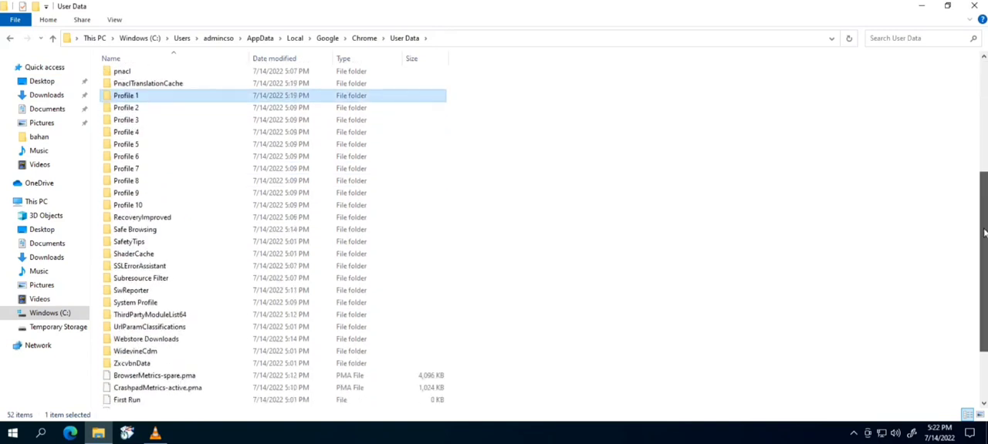
pyautogui.click(137, 110)
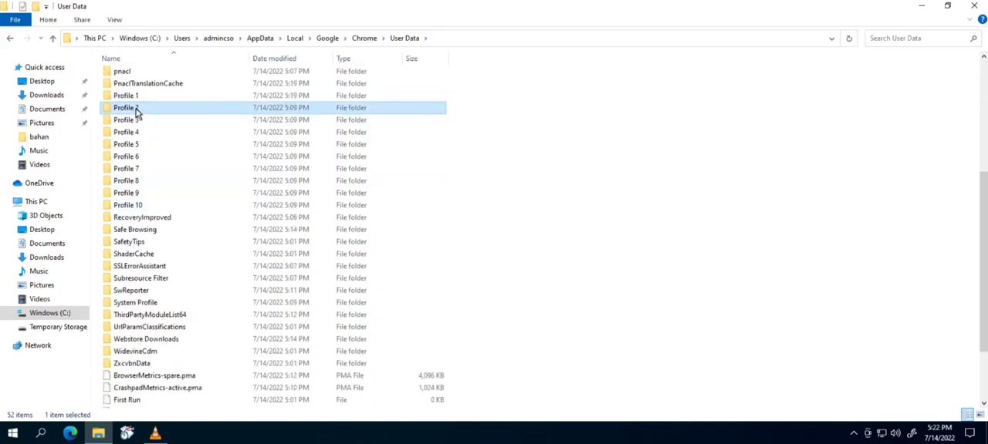
pyautogui.rightClick(136, 113)
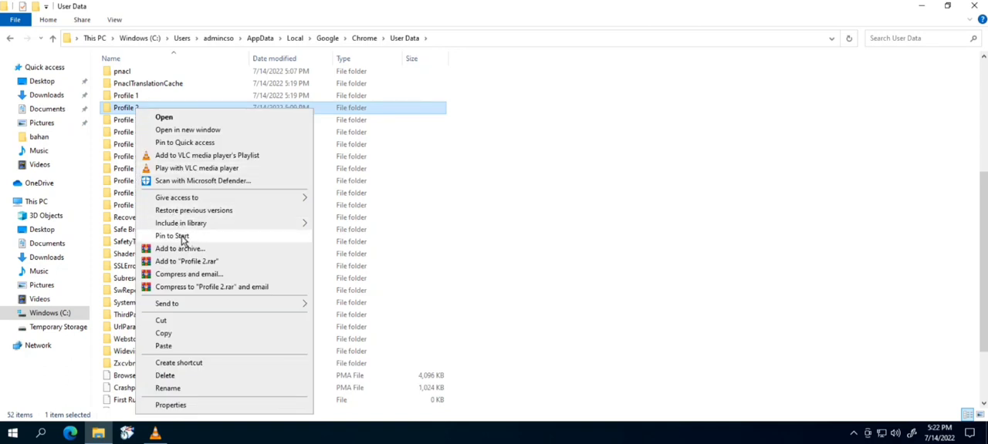
pyautogui.click(164, 346)
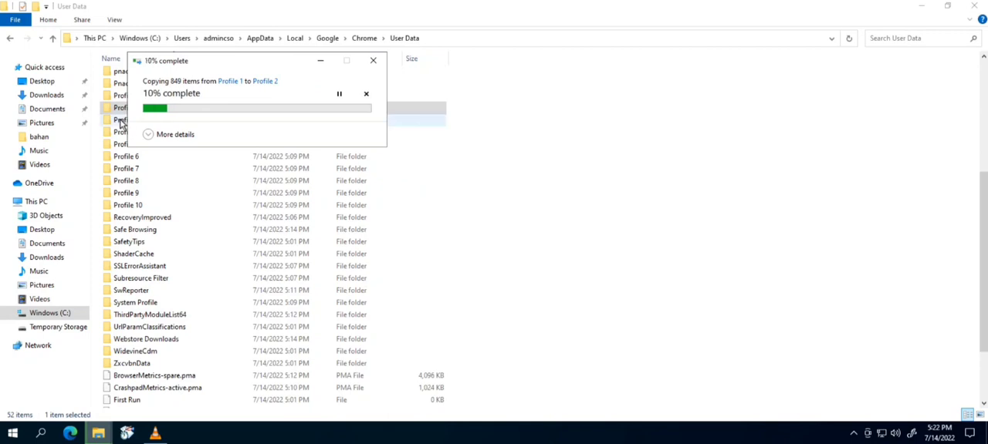
# - Paste the copied Profile 1 contents into the Profile 3 and Profile 4 folders
pyautogui.moveTo(191, 67); pyautogui.dragTo(400, 70)
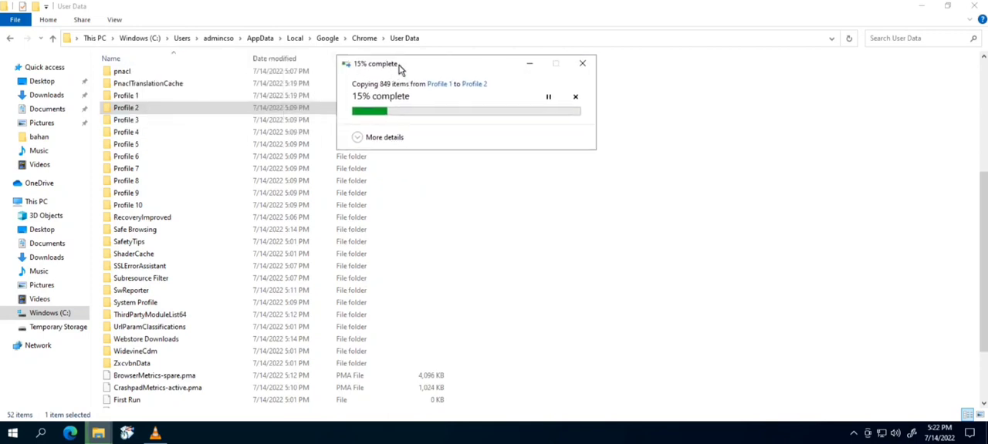
pyautogui.rightClick(127, 122)
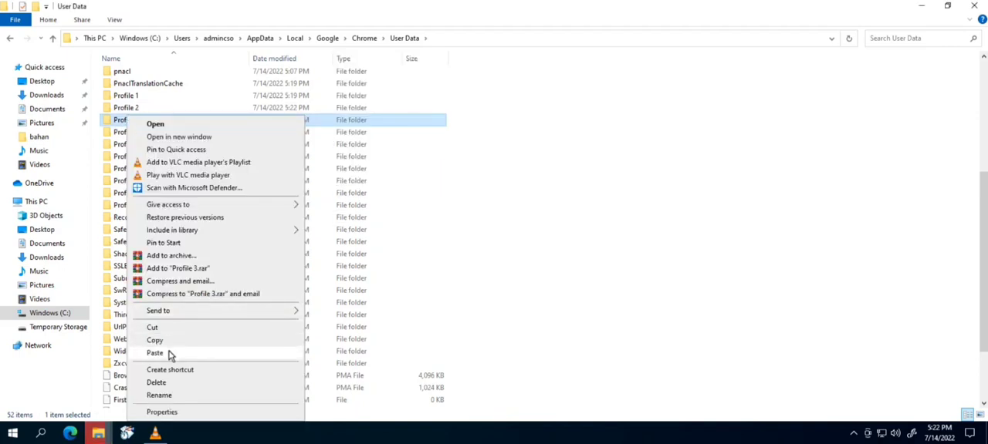
pyautogui.click(170, 353)
pyautogui.click(127, 132)
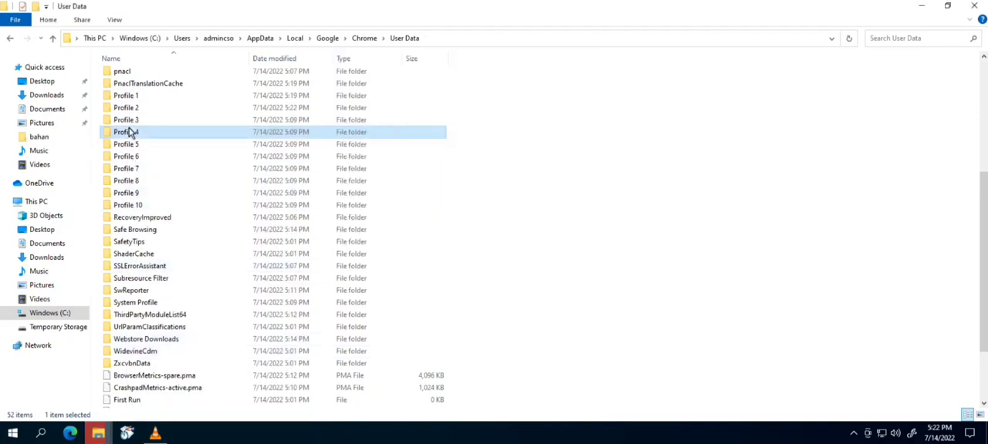
pyautogui.rightClick(129, 132)
pyautogui.click(163, 354)
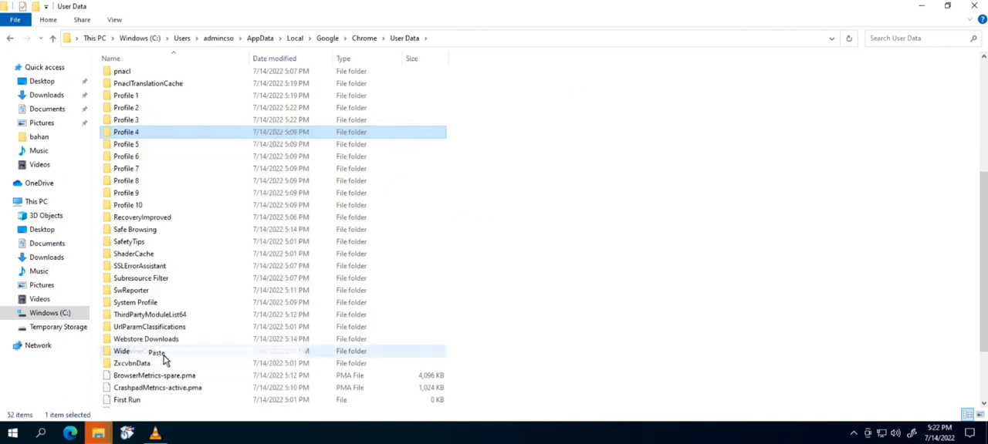
# - Paste the copied Profile 1 contents into the Profile 5 and Profile 6 folders
pyautogui.rightClick(127, 145)
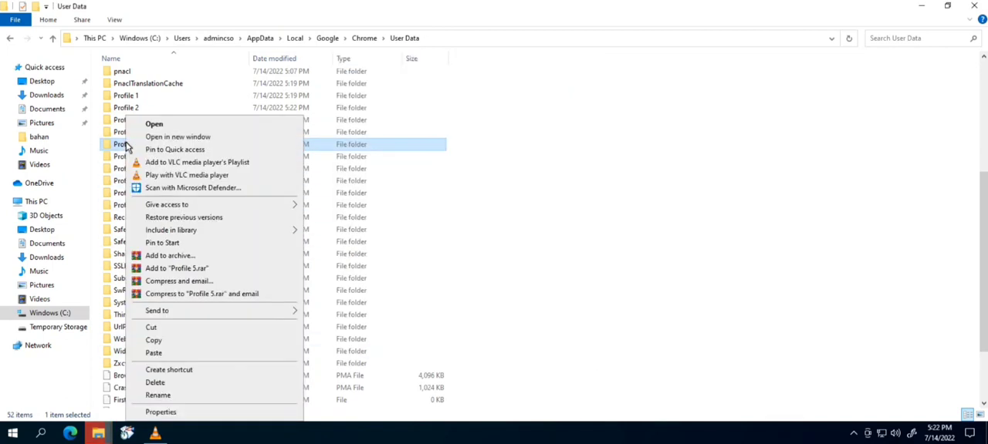
pyautogui.click(158, 354)
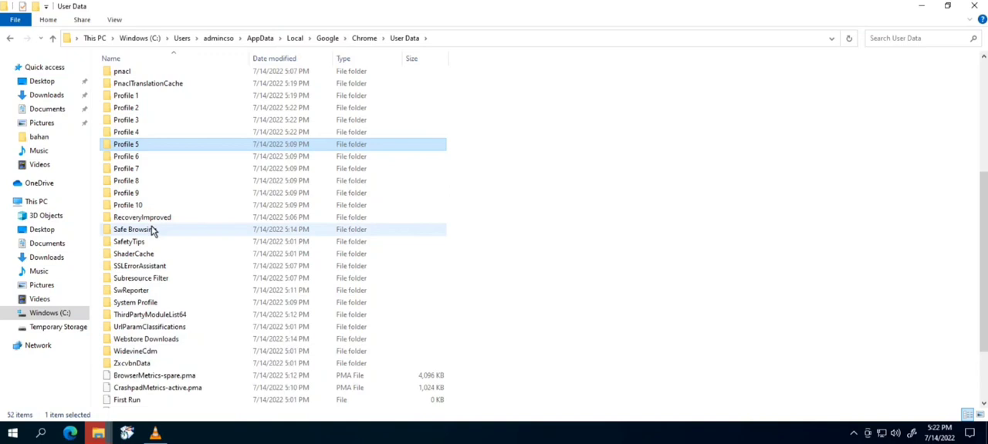
pyautogui.rightClick(128, 156)
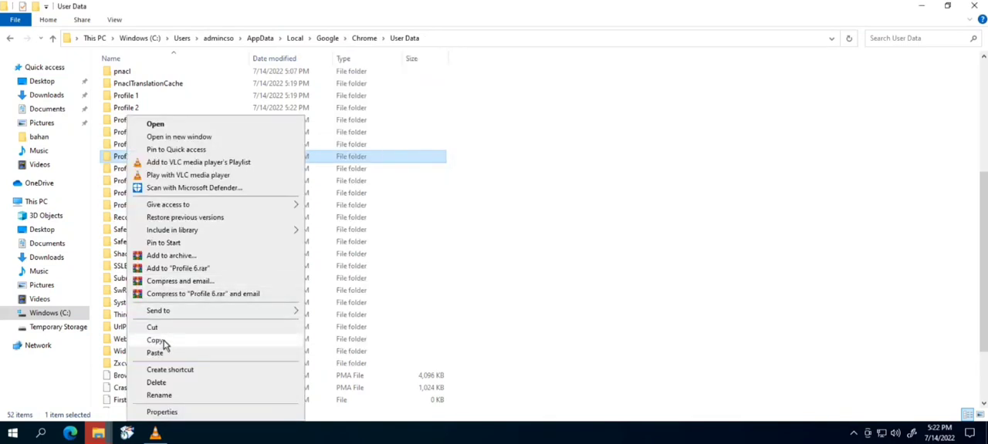
pyautogui.click(158, 353)
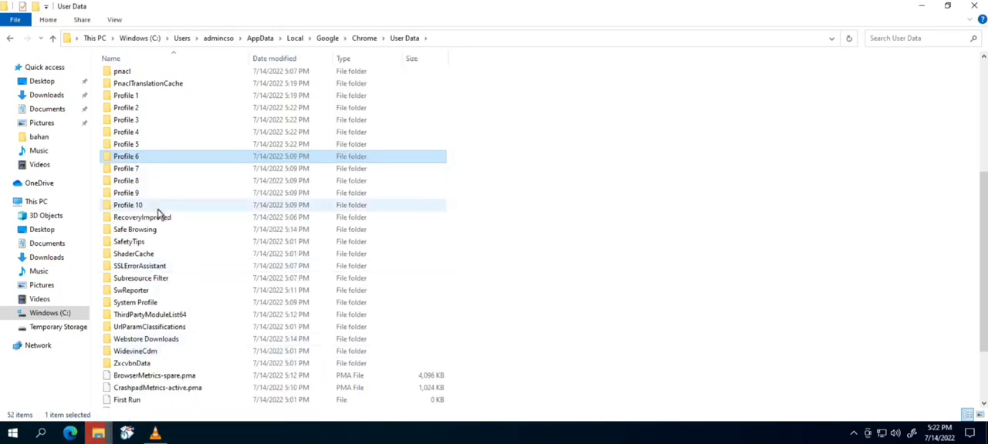
# - Paste the copied Profile 1 contents into the Profile 7 and Profile 8 folders
pyautogui.click(121, 171)
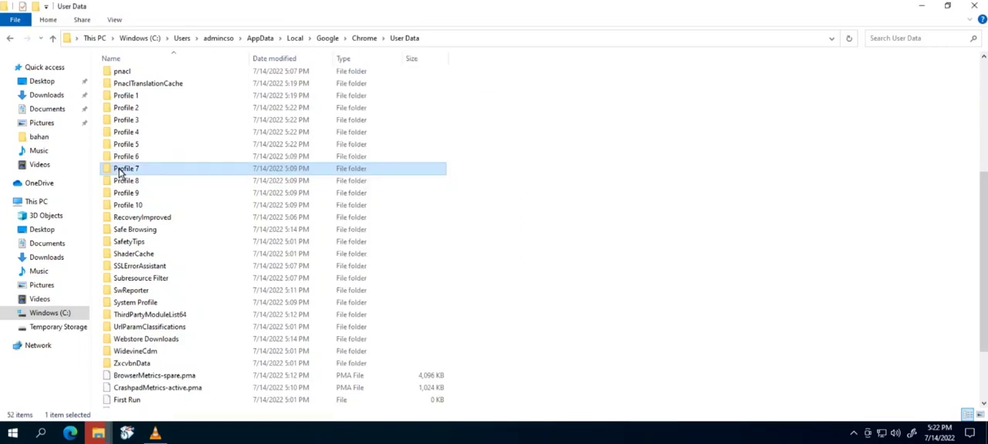
pyautogui.rightClick(119, 171)
pyautogui.click(147, 354)
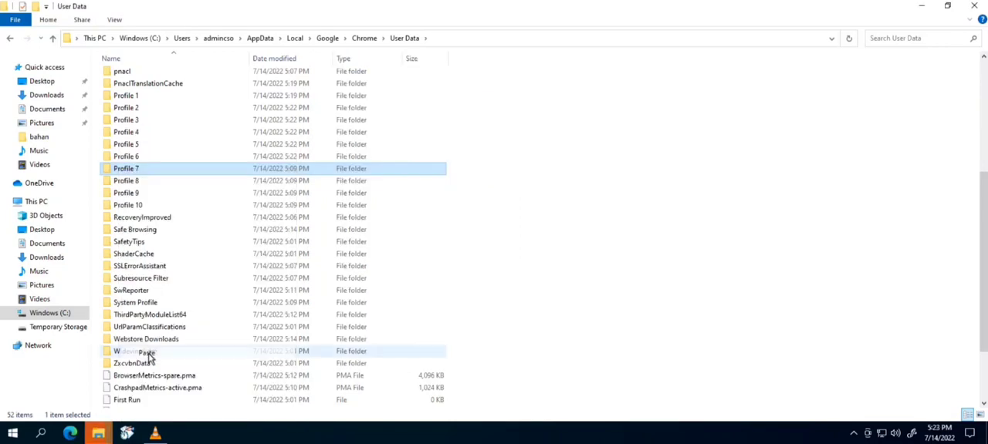
pyautogui.rightClick(128, 184)
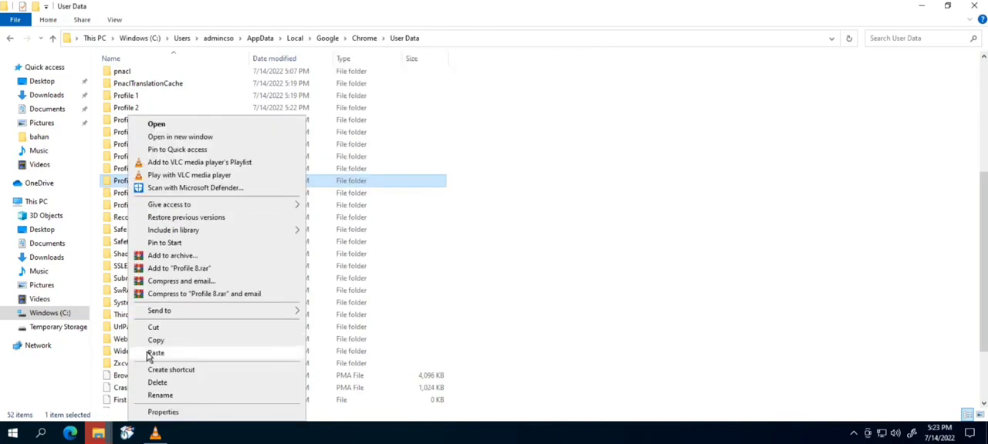
pyautogui.click(153, 354)
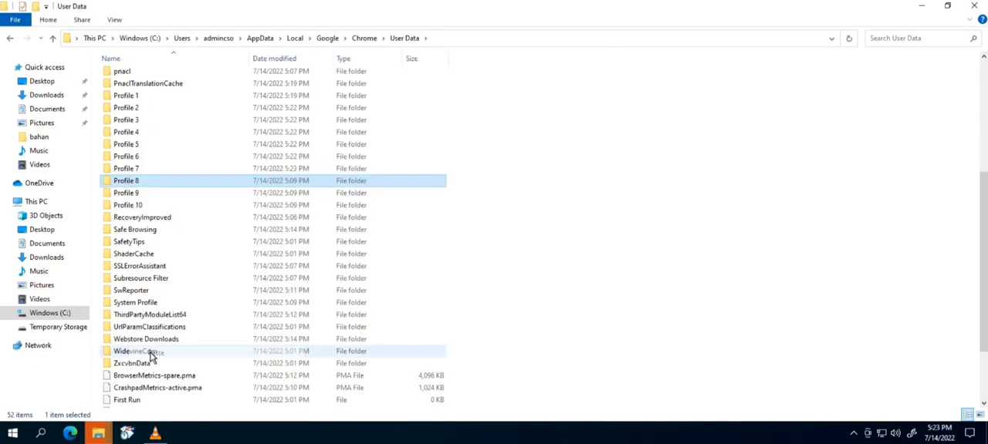
# - Paste the copied Profile 1 contents into the Profile 9 folder
pyautogui.click(137, 194)
pyautogui.rightClick(137, 193)
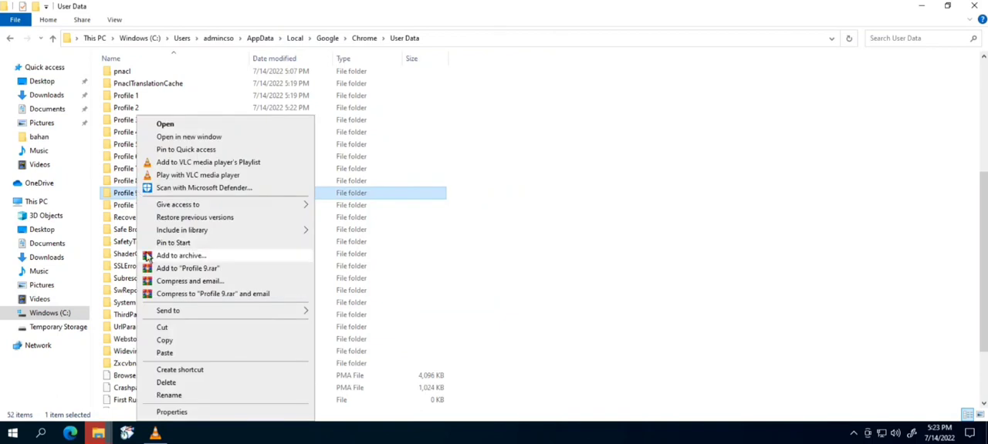
pyautogui.click(162, 355)
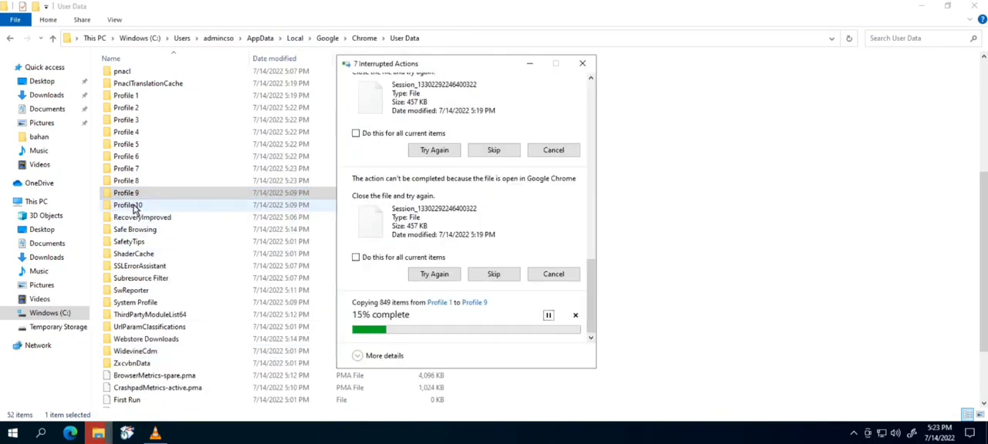
# - Paste the copied Profile 1 contents into the Profile 10 folder
pyautogui.click(135, 205)
pyautogui.rightClick(135, 206)
pyautogui.click(163, 356)
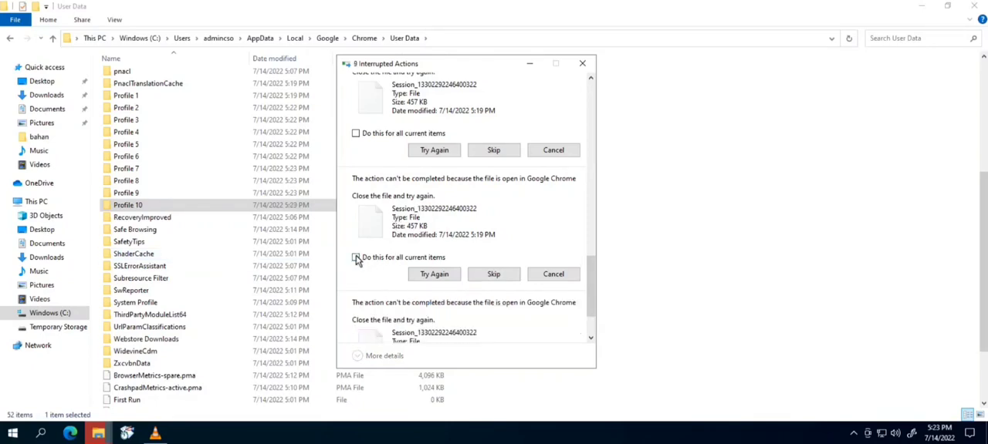
# - Try to retry the interrupted copies, applying the choice to all current items
pyautogui.click(355, 259)
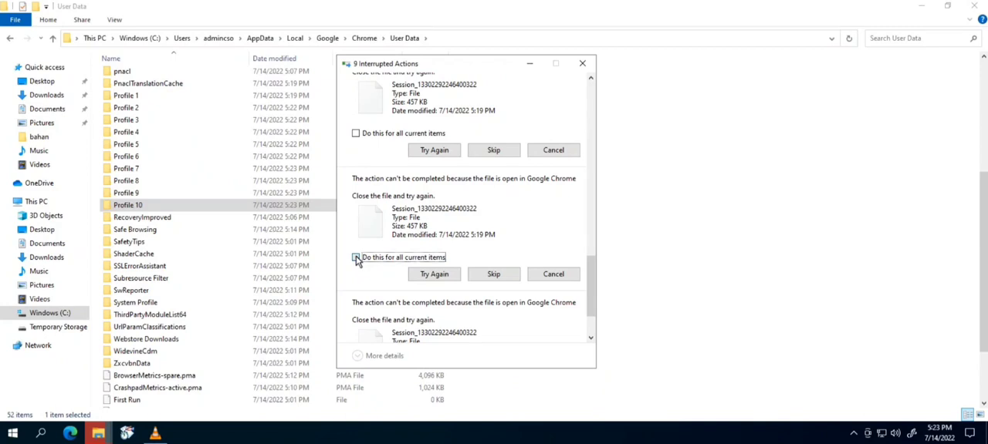
pyautogui.click(355, 133)
pyautogui.moveTo(591, 282); pyautogui.dragTo(576, 95)
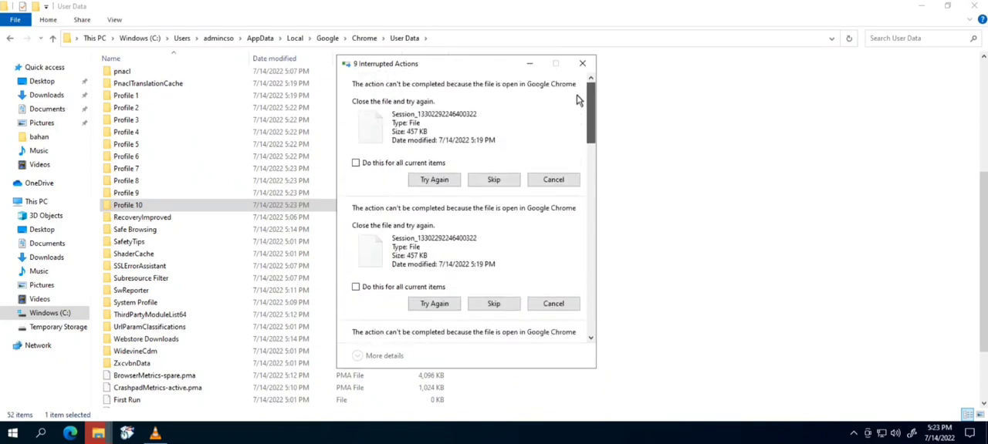
pyautogui.click(355, 163)
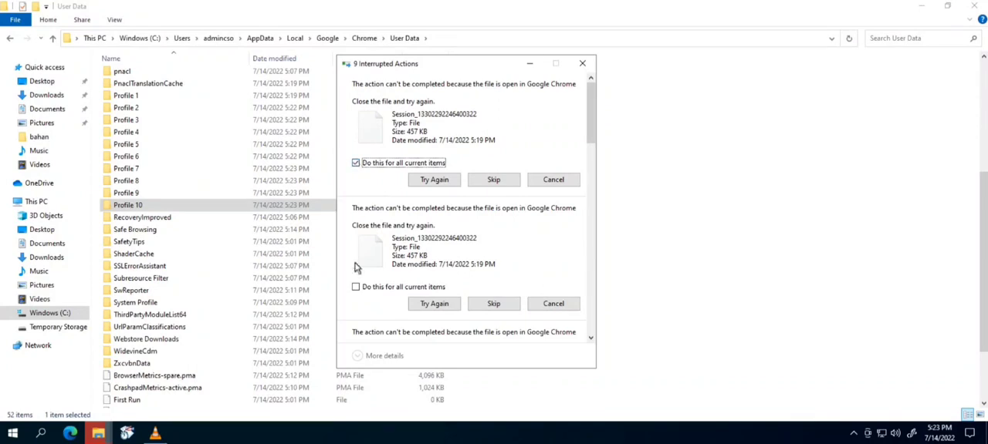
pyautogui.click(356, 287)
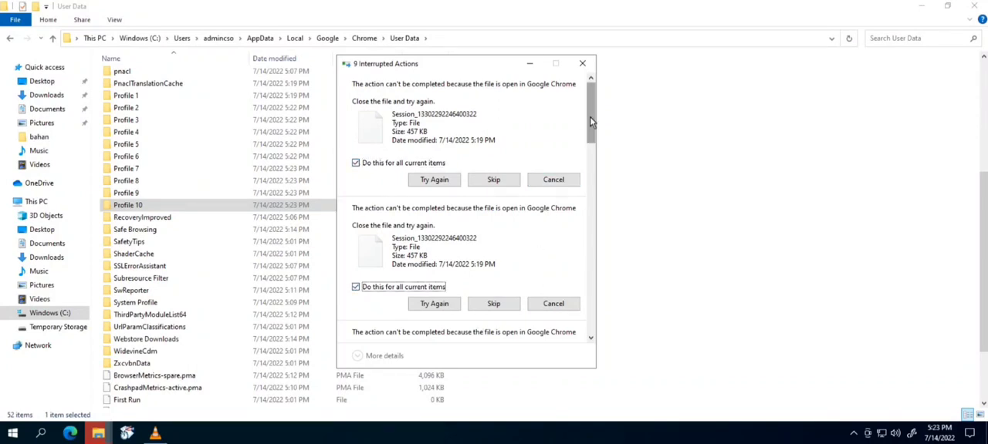
pyautogui.moveTo(589, 116); pyautogui.dragTo(589, 196)
pyautogui.click(356, 172)
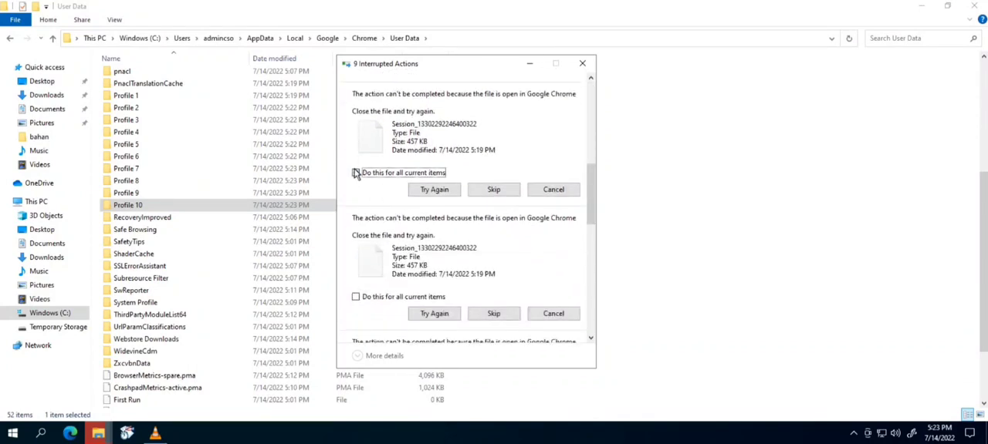
pyautogui.click(356, 298)
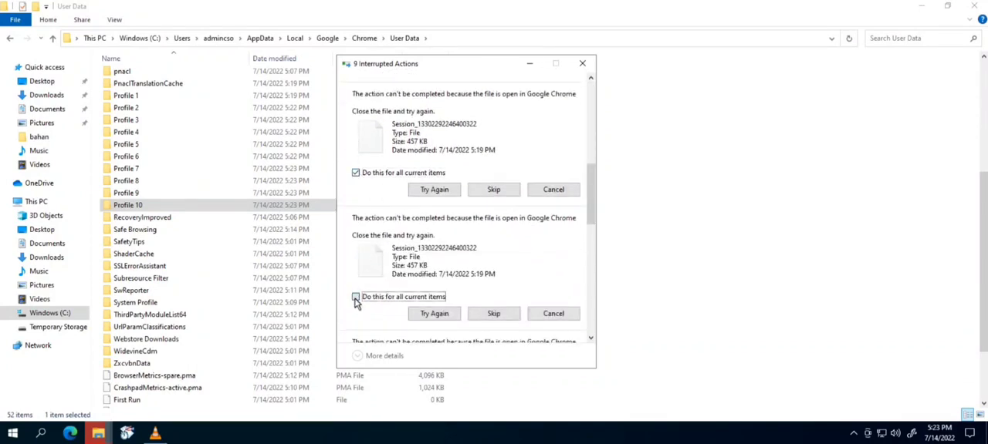
pyautogui.click(435, 315)
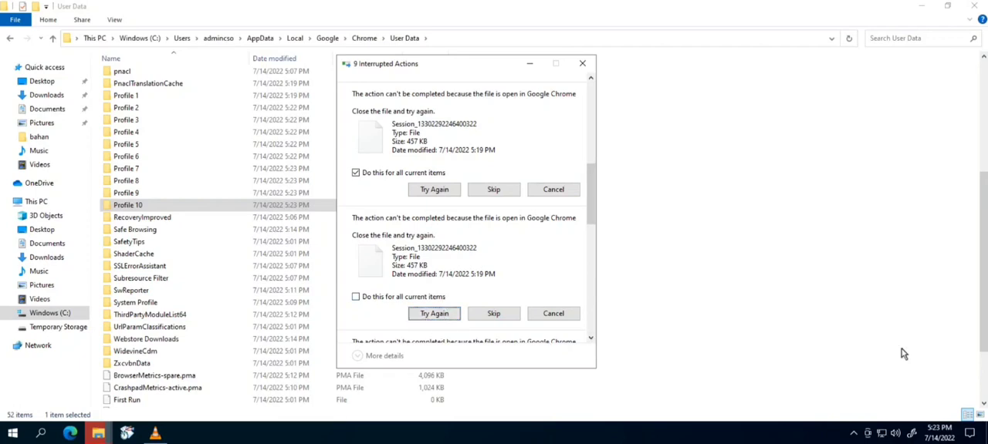
# - Exit Google Chrome running in the background from the system tray
pyautogui.click(854, 433)
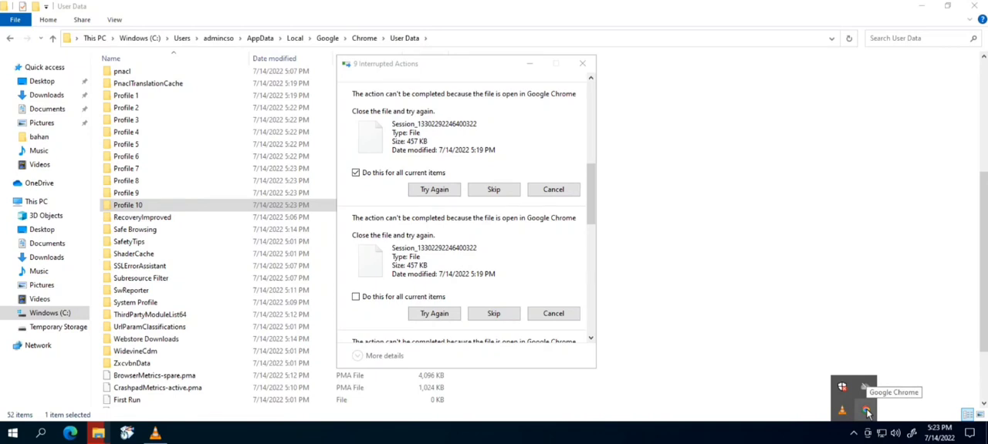
pyautogui.rightClick(865, 411)
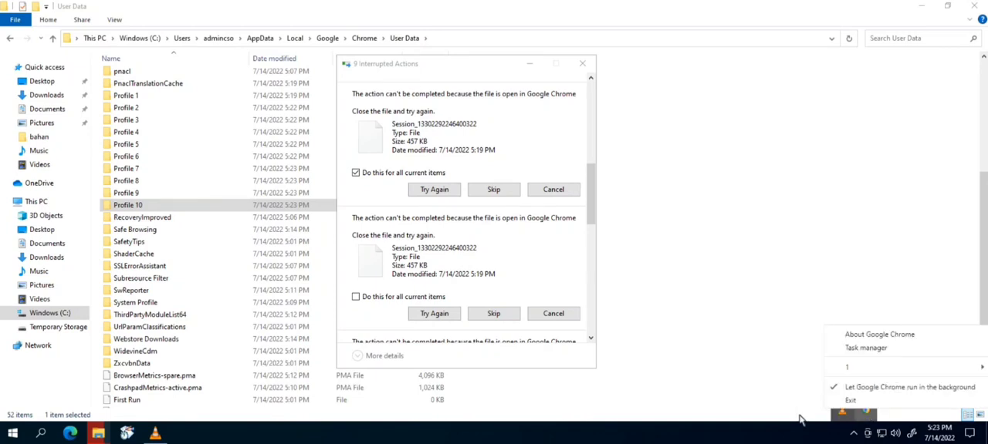
pyautogui.click(754, 384)
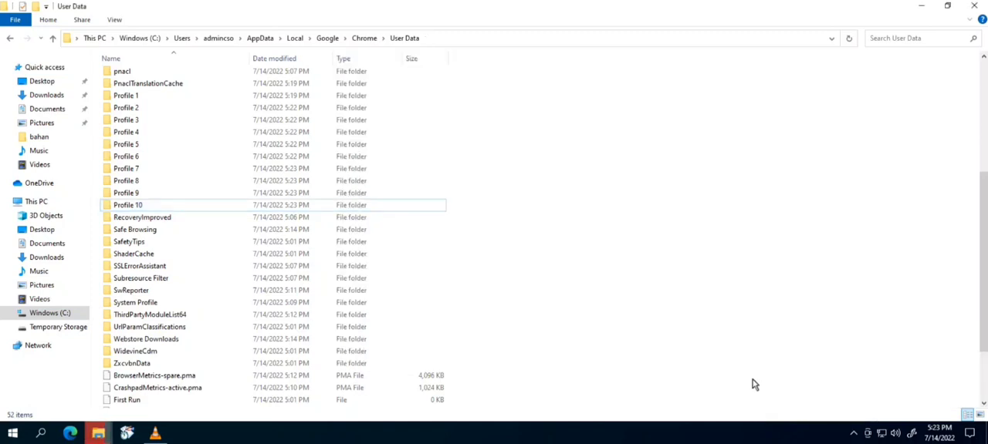
pyautogui.click(852, 433)
pyautogui.rightClick(868, 413)
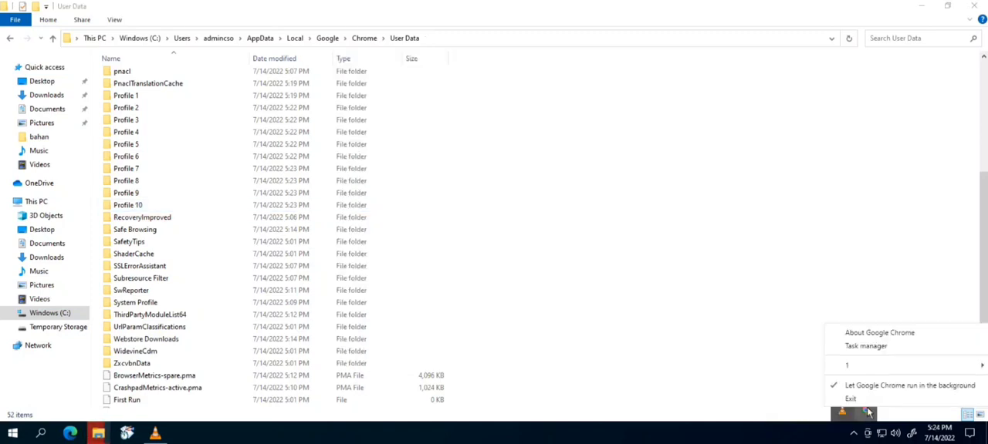
pyautogui.click(852, 399)
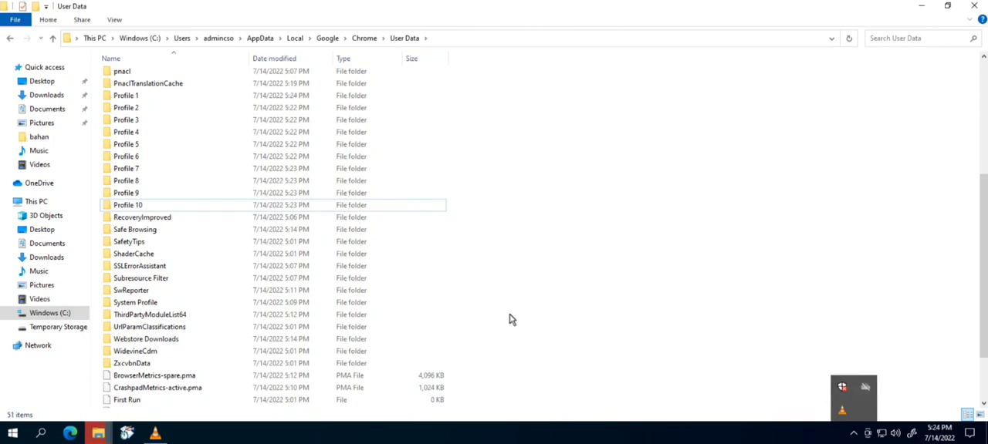
# - Return to the interrupted actions dialog and retry the copies for all current items
pyautogui.moveTo(98, 435)
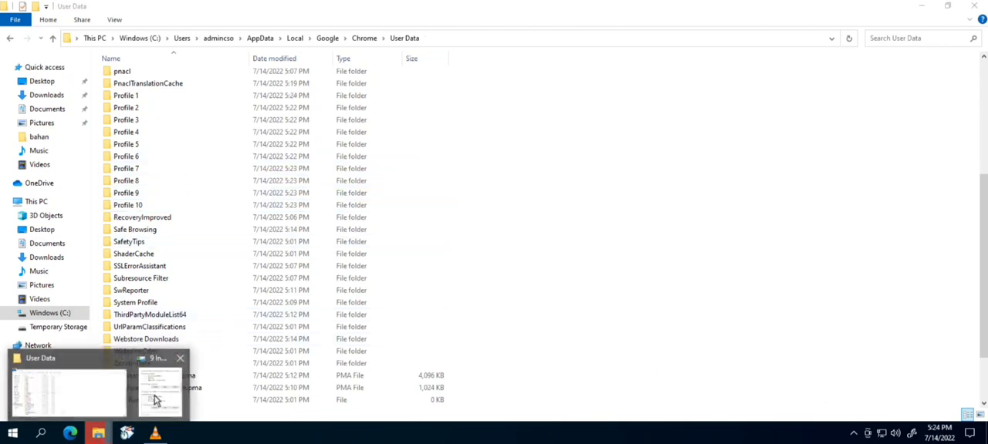
pyautogui.click(158, 397)
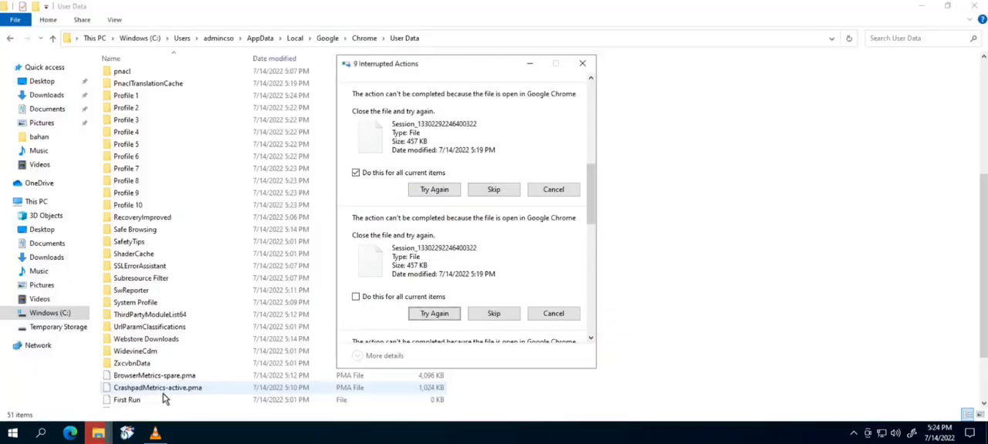
pyautogui.click(355, 297)
pyautogui.moveTo(590, 186); pyautogui.dragTo(590, 105)
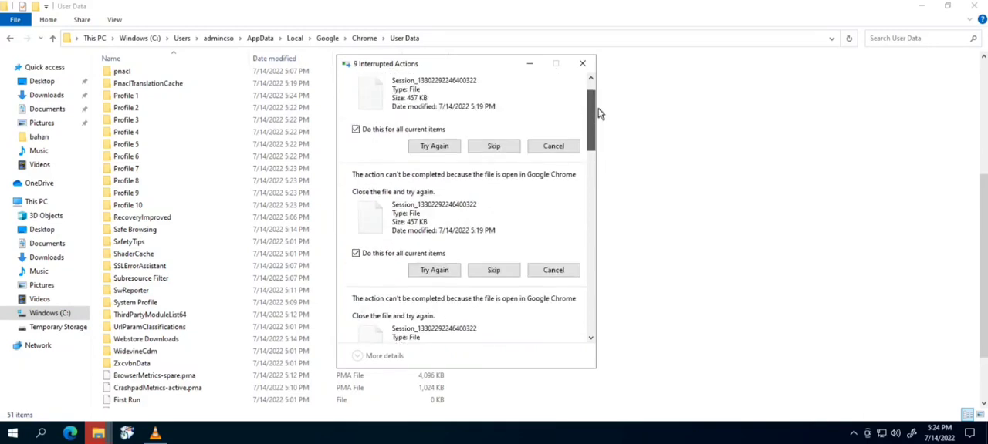
pyautogui.click(434, 180)
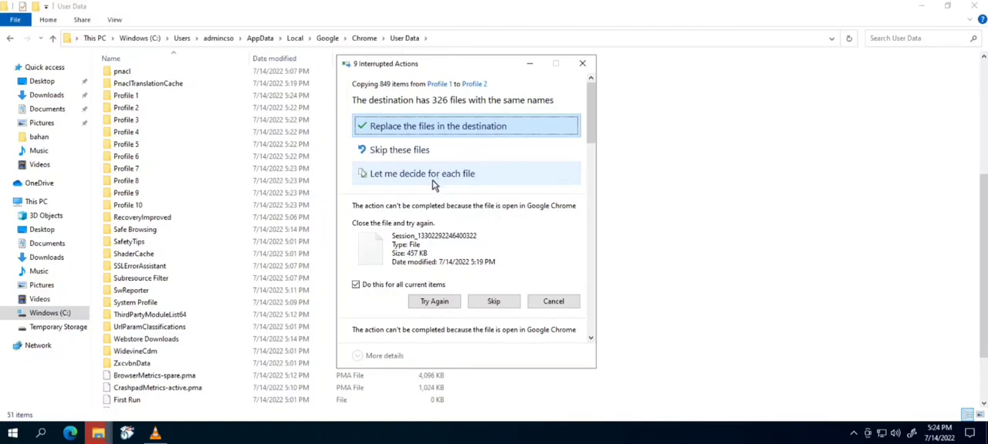
pyautogui.click(435, 302)
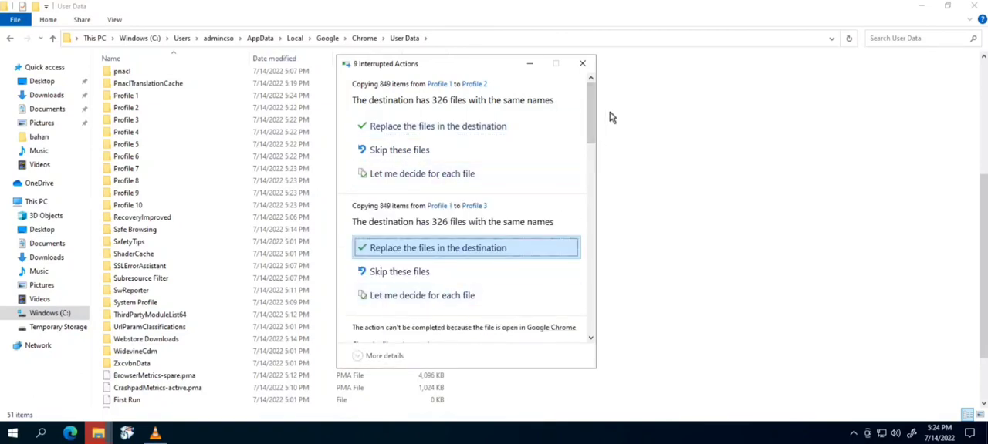
# - Apply the choice to all current items on the remaining interrupted copies and retry them
pyautogui.scroll(-3, 422, 186)
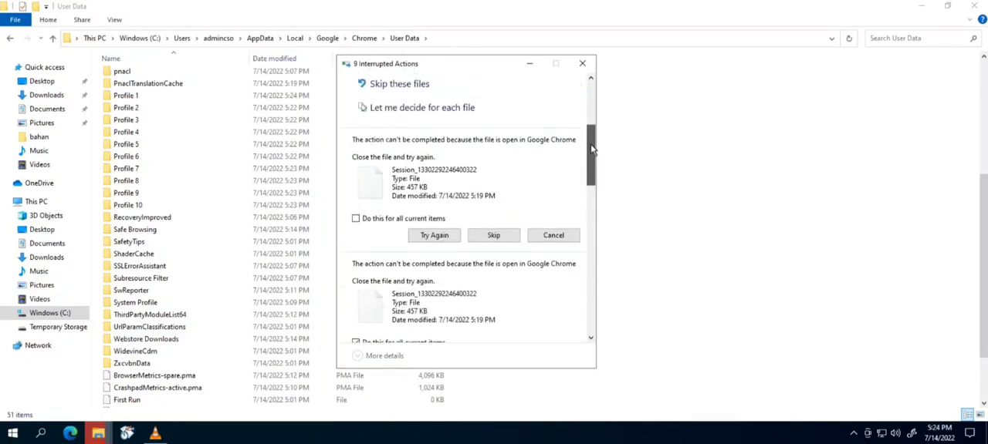
pyautogui.click(356, 211)
pyautogui.moveTo(591, 146); pyautogui.dragTo(589, 230)
pyautogui.click(356, 210)
pyautogui.click(356, 210)
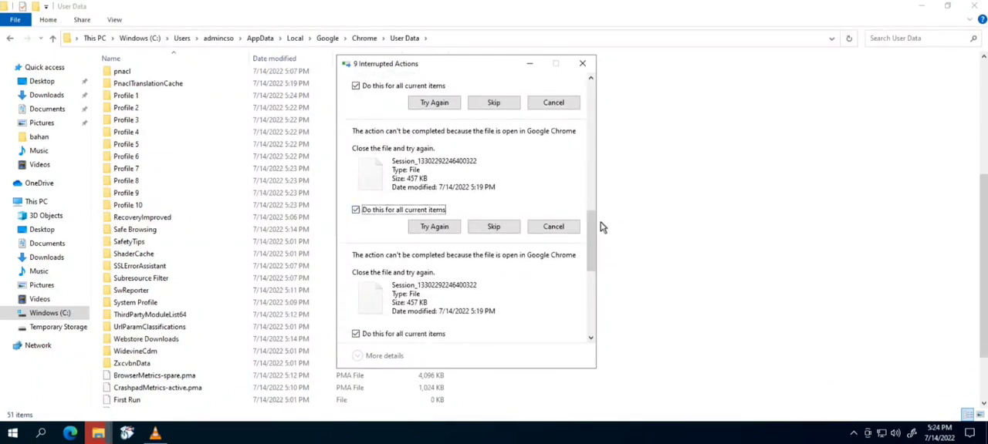
pyautogui.moveTo(589, 261); pyautogui.dragTo(590, 324)
pyautogui.click(356, 310)
pyautogui.click(437, 328)
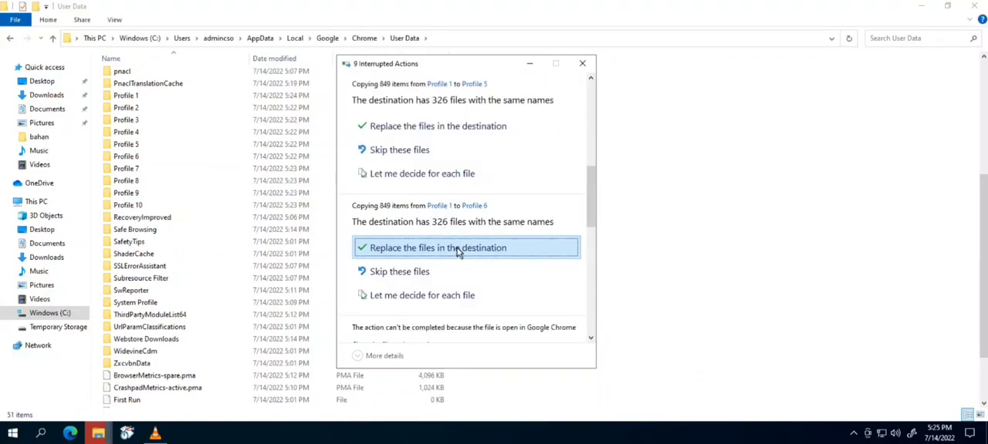
# - Replace the files in the destination for the remaining profile copies, then close File Explorer
pyautogui.click(437, 249)
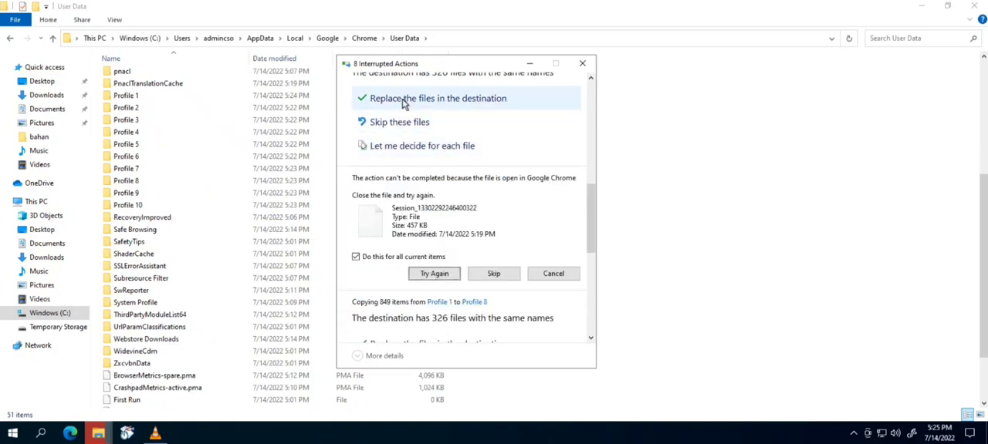
pyautogui.click(403, 103)
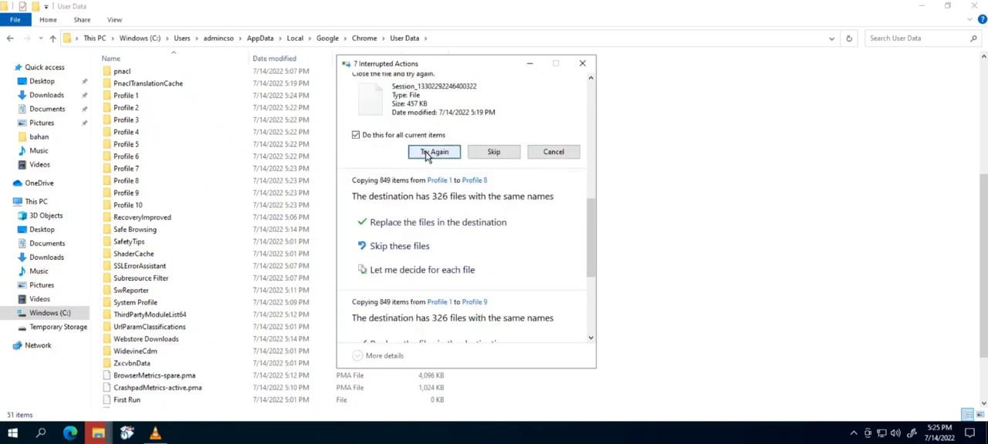
pyautogui.click(425, 152)
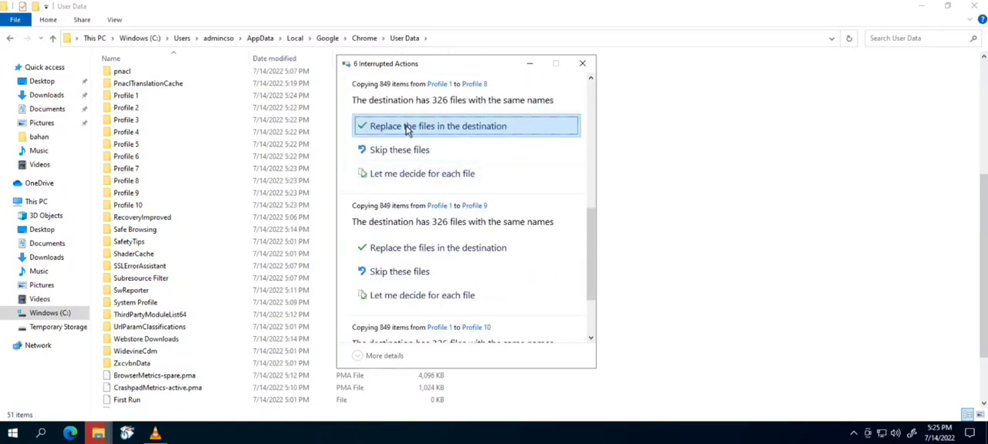
pyautogui.click(411, 129)
pyautogui.click(401, 154)
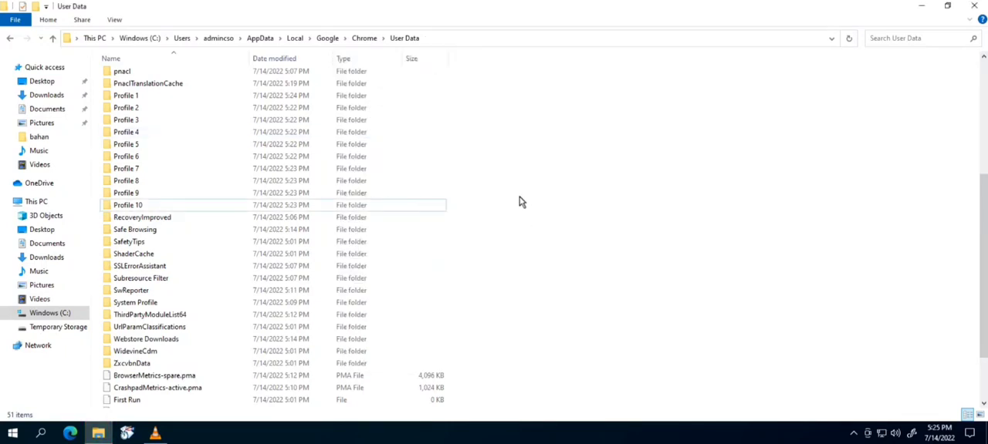
pyautogui.click(978, 6)
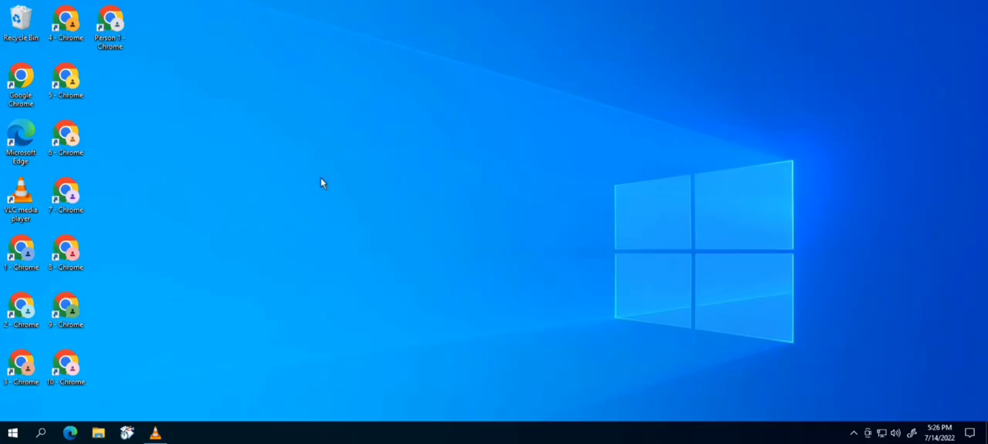
# - Launch the 1 - Chrome profile shortcut and restore its window to a smaller size
pyautogui.doubleClick(19, 247)
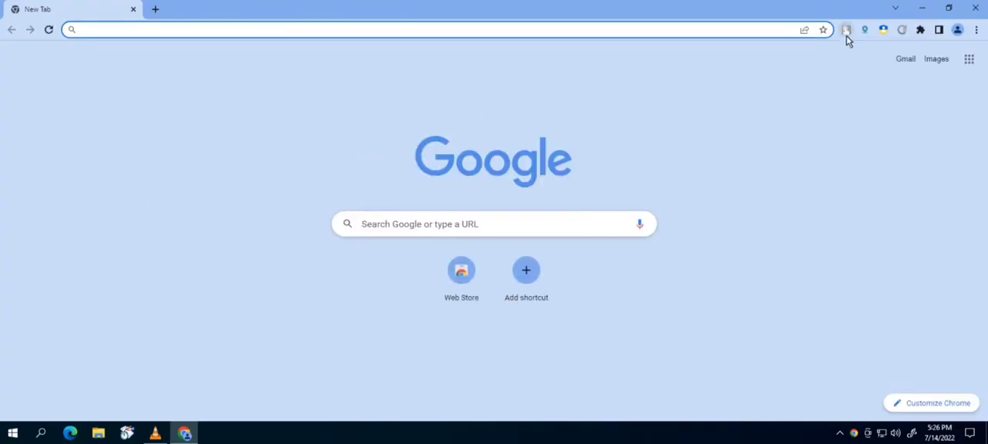
pyautogui.doubleClick(393, 12)
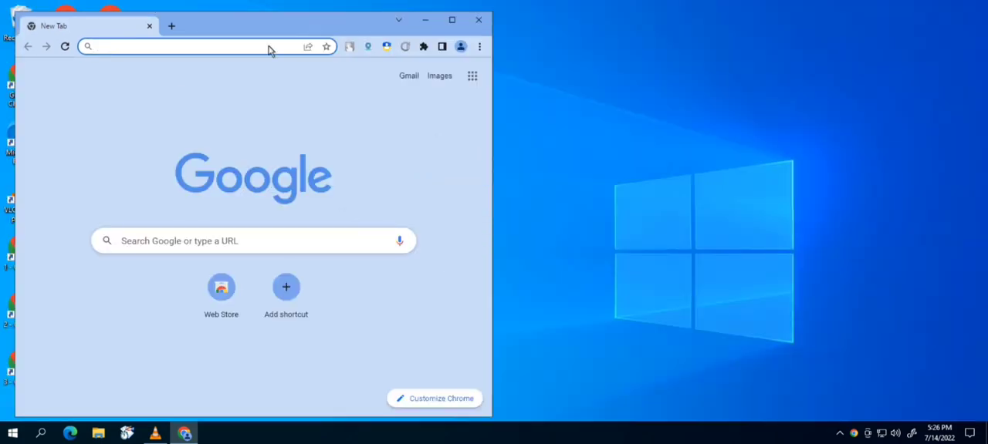
pyautogui.moveTo(232, 30); pyautogui.dragTo(409, 14)
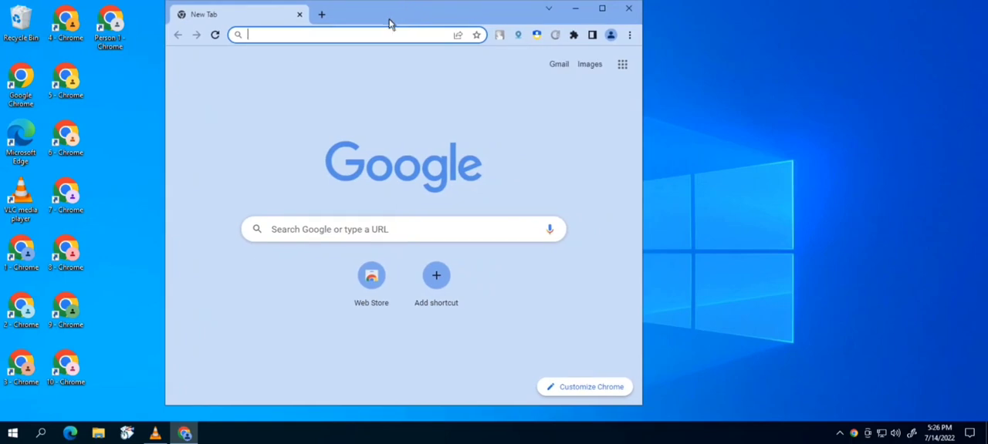
# - Launch the Chrome profile shortcuts 2 through 9 from the desktop
pyautogui.doubleClick(24, 312)
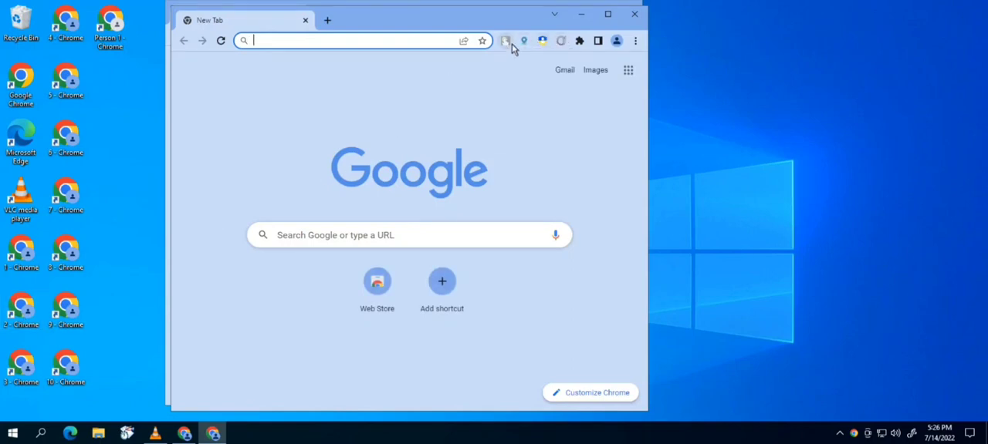
pyautogui.doubleClick(22, 366)
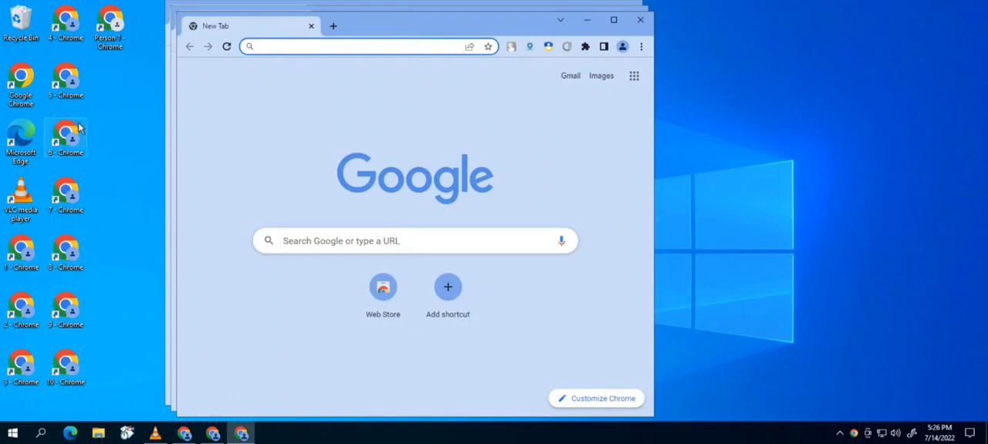
pyautogui.doubleClick(65, 23)
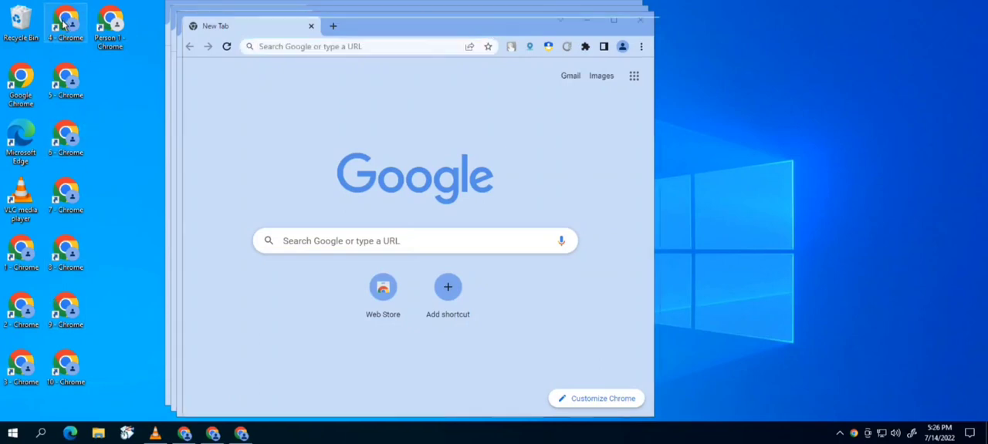
pyautogui.doubleClick(66, 81)
pyautogui.doubleClick(63, 137)
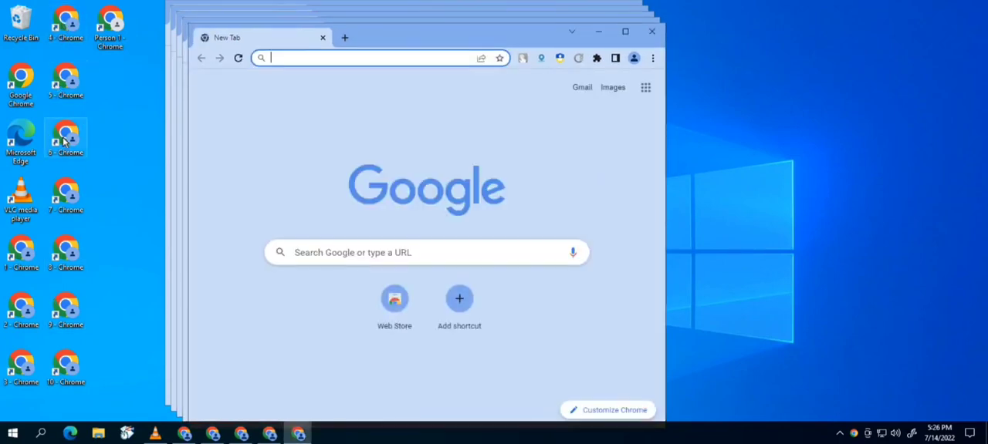
pyautogui.doubleClick(68, 197)
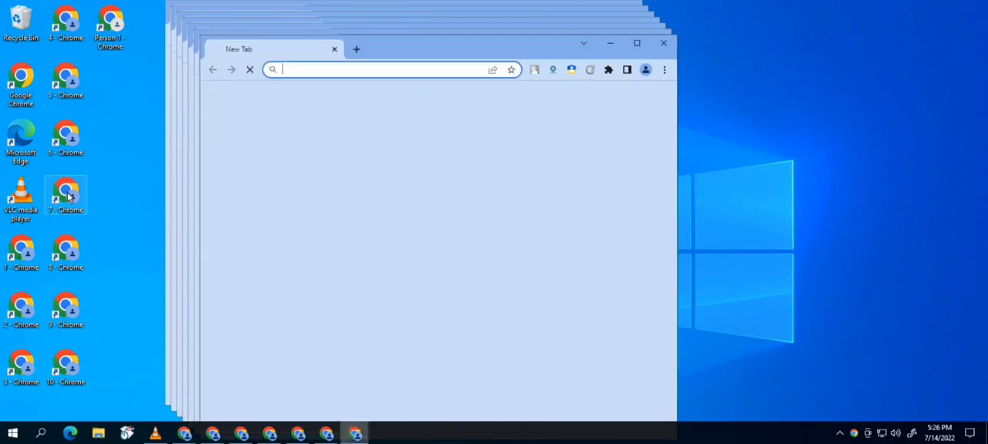
pyautogui.doubleClick(65, 251)
pyautogui.doubleClick(65, 315)
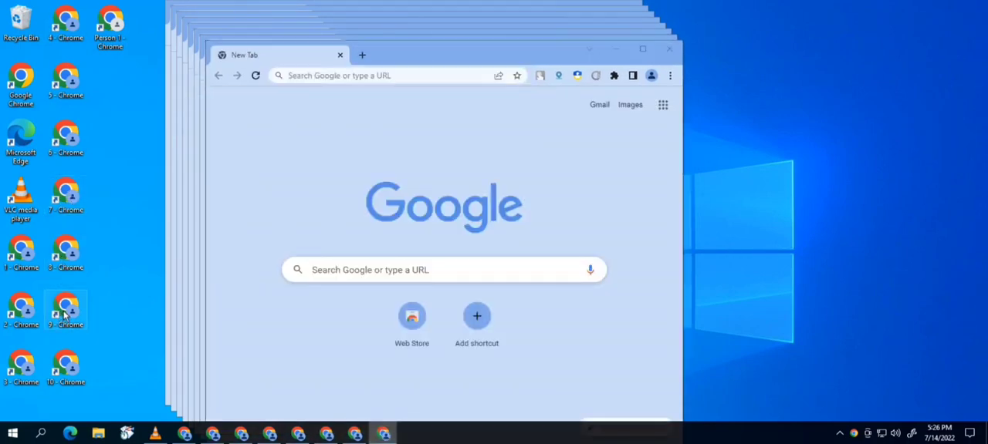
# - Launch the 10 - Chrome profile shortcut and bring each open Chrome profile window to the front in turn
pyautogui.doubleClick(67, 372)
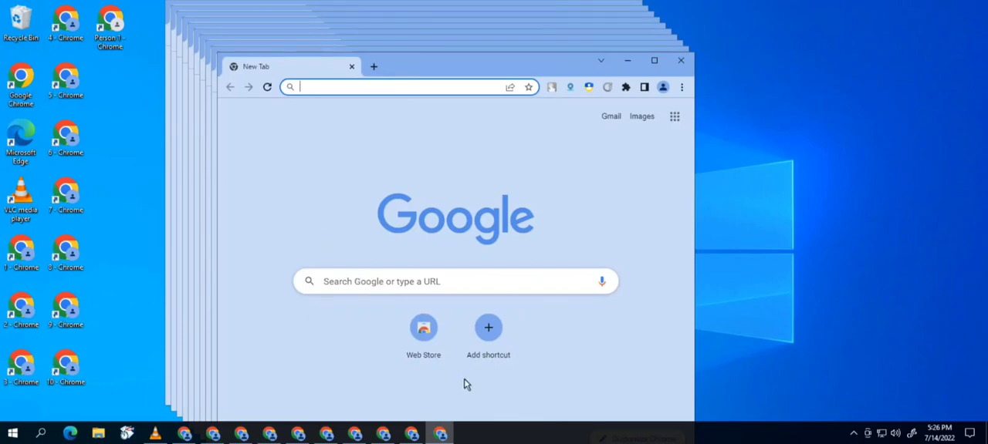
pyautogui.moveTo(441, 436)
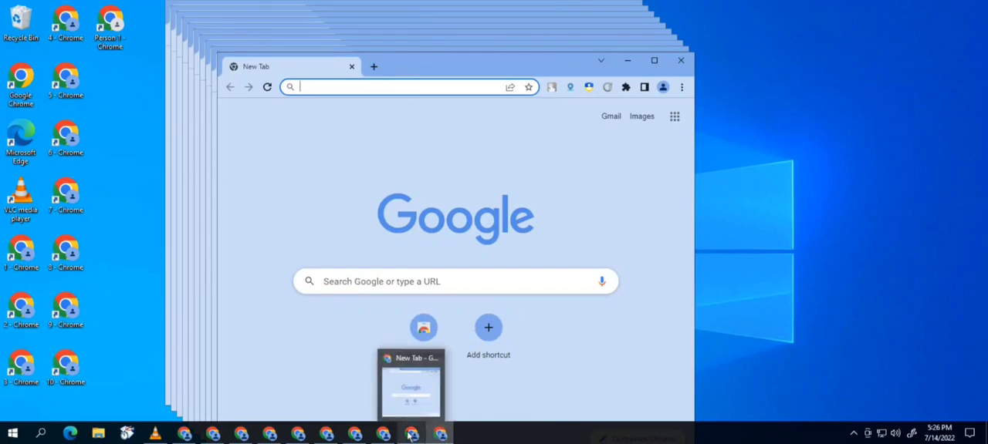
pyautogui.click(411, 436)
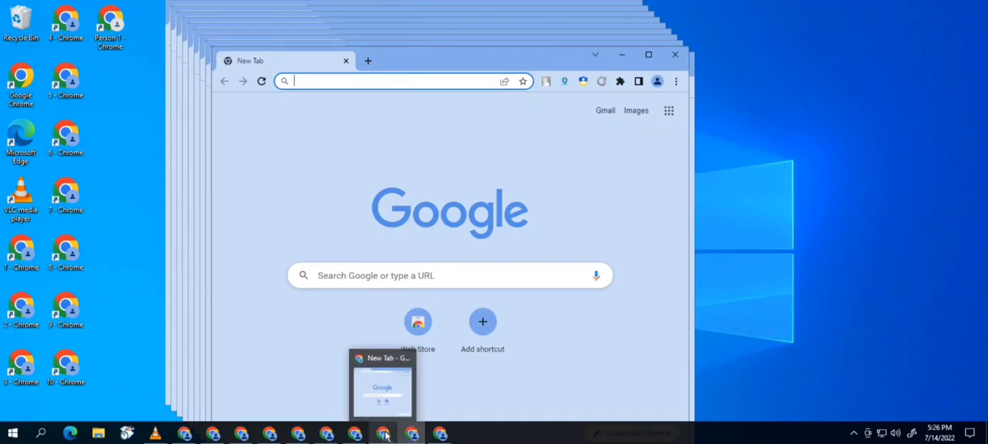
pyautogui.click(383, 436)
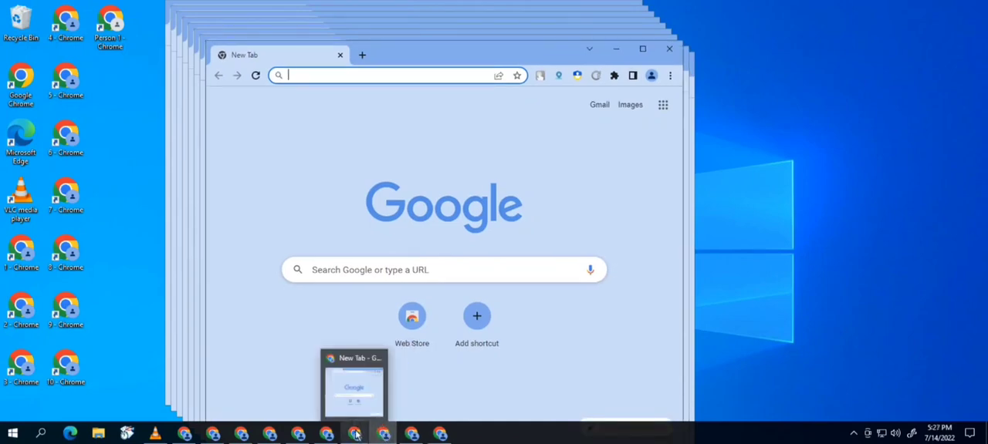
pyautogui.click(356, 437)
pyautogui.click(327, 437)
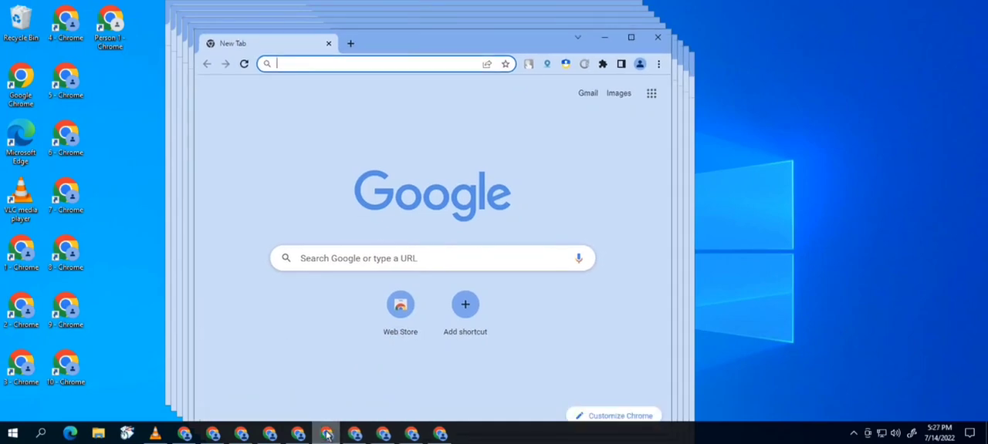
pyautogui.click(298, 435)
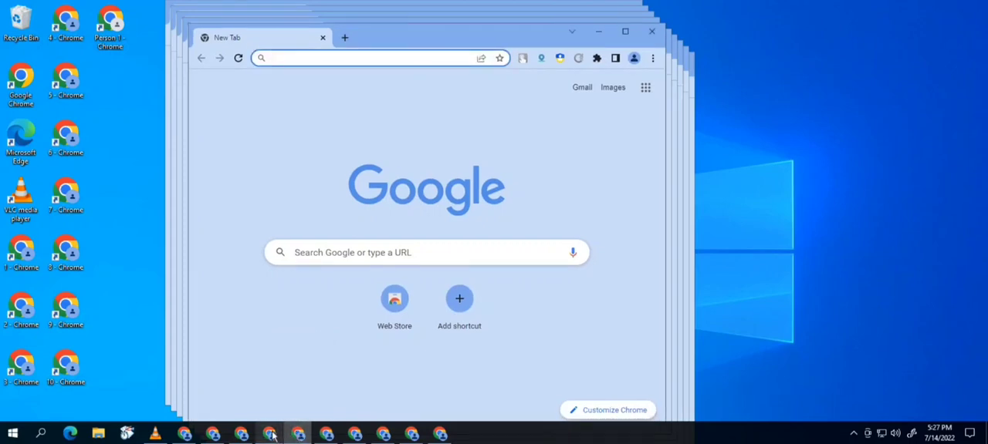
pyautogui.click(270, 436)
pyautogui.click(240, 436)
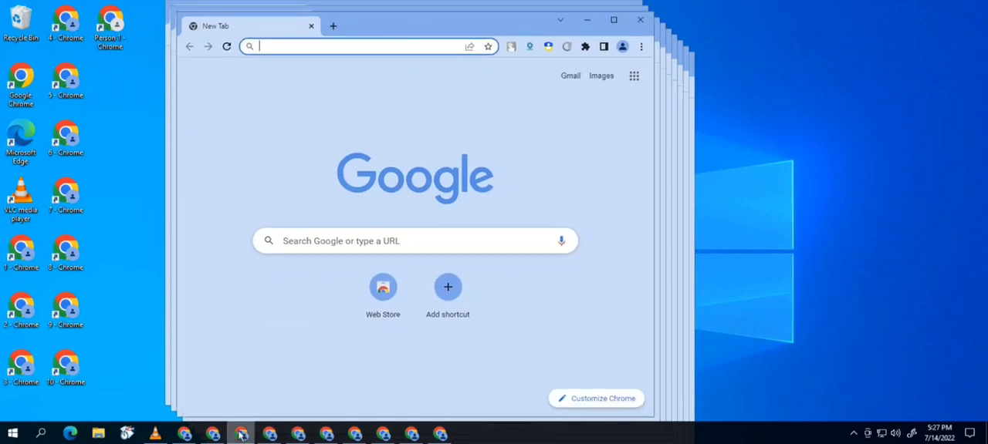
pyautogui.click(211, 436)
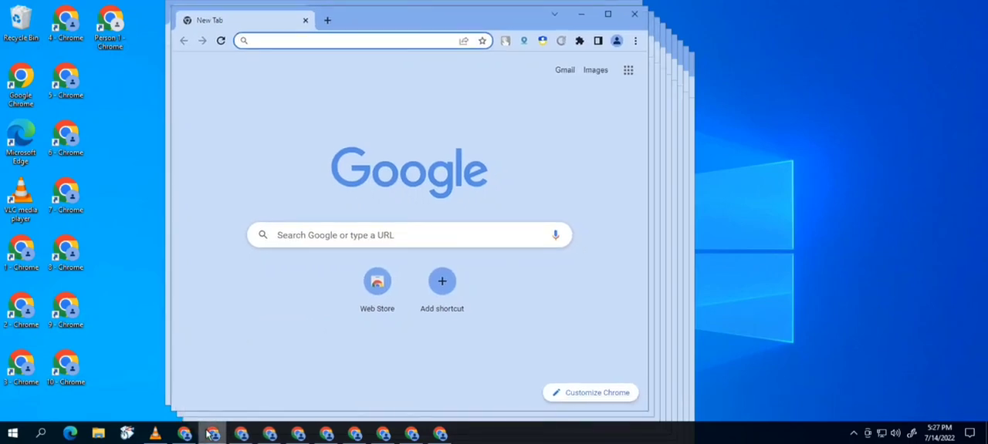
pyautogui.click(184, 435)
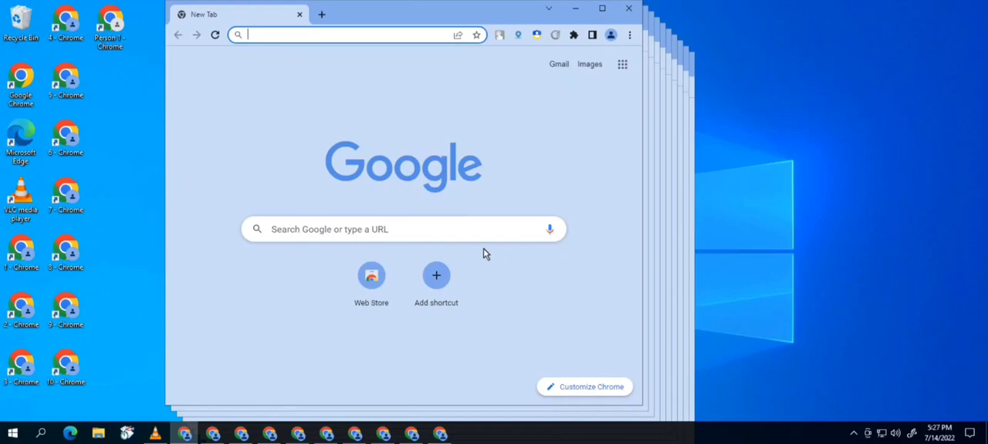
# - Add a new Chrome profile without an account, named 11, with a desktop shortcut
pyautogui.click(610, 36)
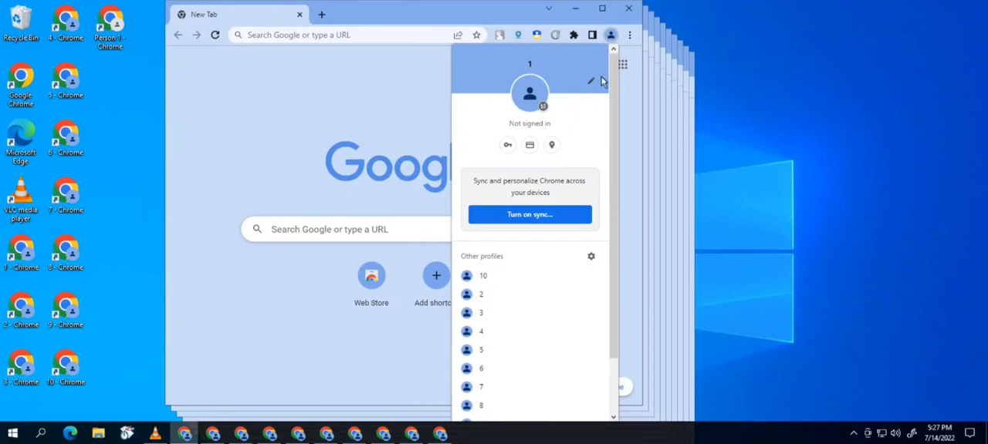
pyautogui.moveTo(616, 152); pyautogui.dragTo(612, 202)
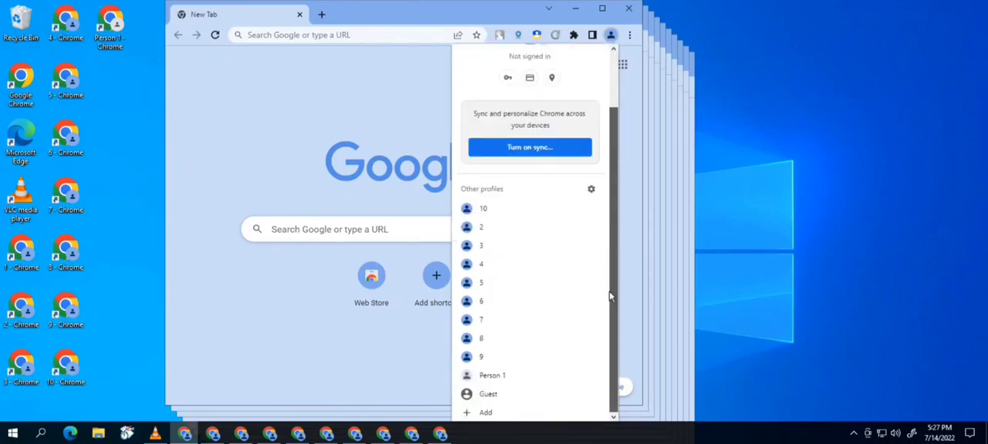
pyautogui.click(483, 414)
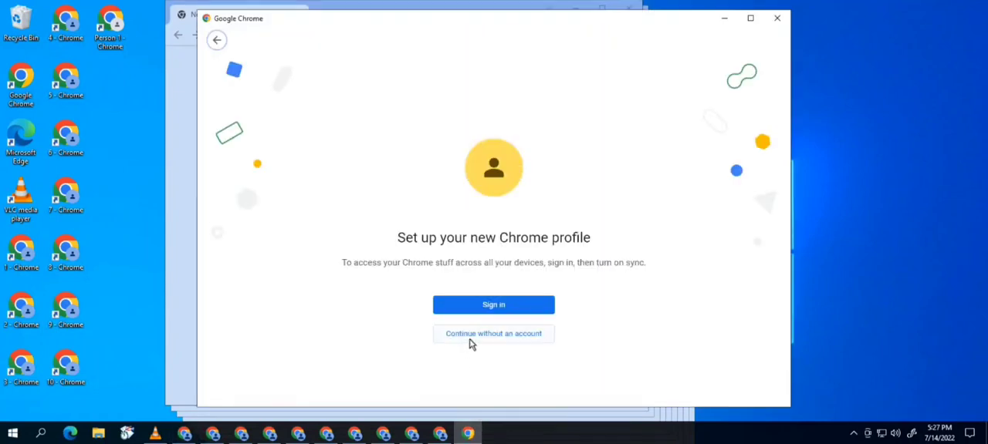
pyautogui.click(470, 340)
pyautogui.write('1')
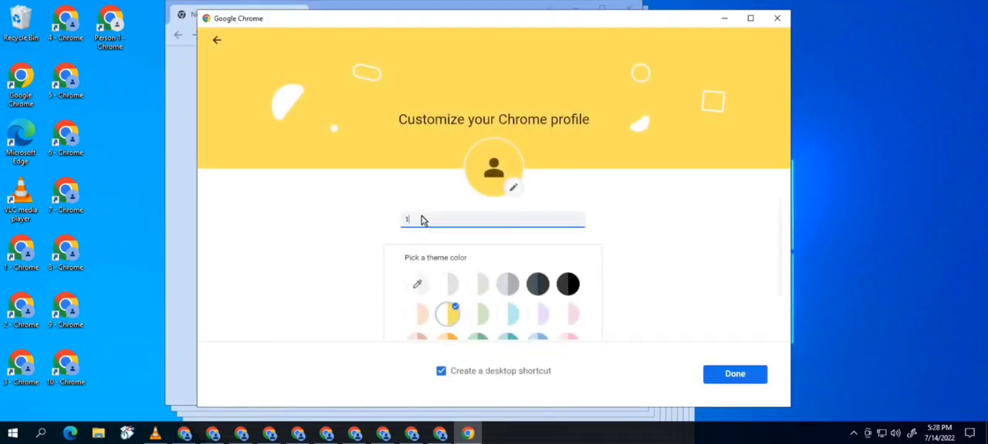
pyautogui.write('1')
pyautogui.click(734, 375)
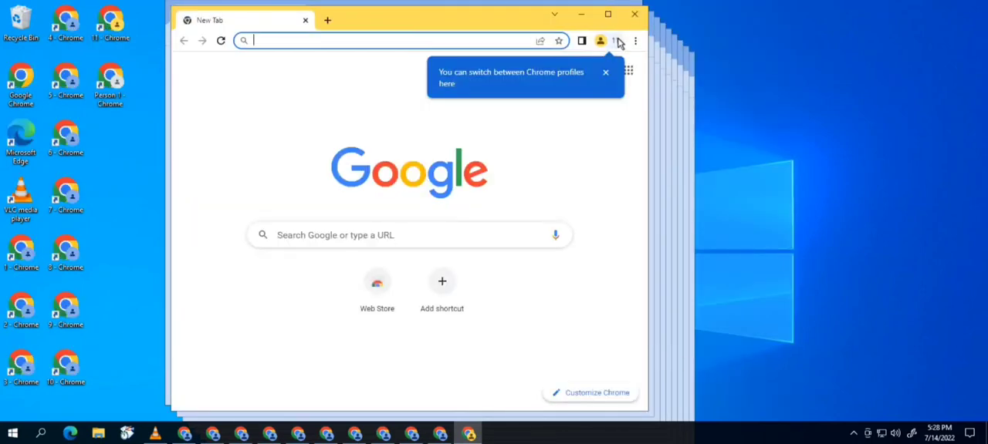
# - Add another Chrome profile without an account, named 12
pyautogui.click(609, 41)
pyautogui.moveTo(618, 154); pyautogui.dragTo(610, 342)
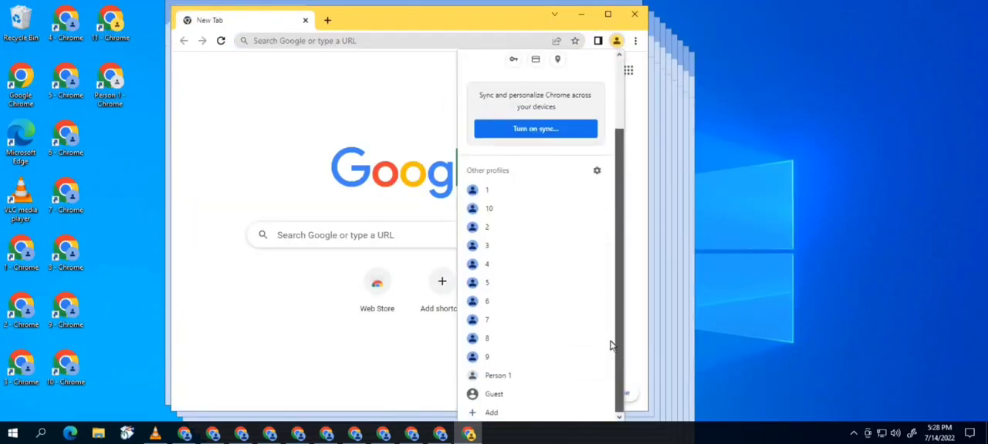
pyautogui.click(492, 413)
pyautogui.click(476, 337)
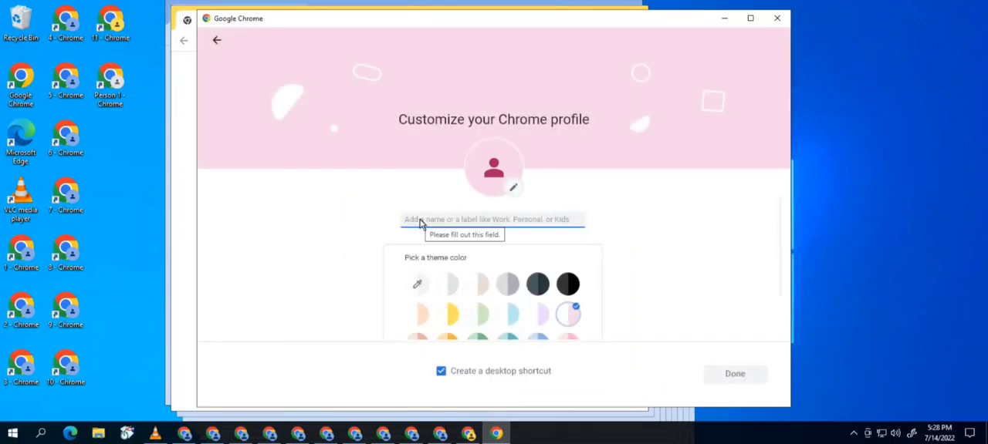
pyautogui.write('12')
pyautogui.click(712, 379)
# - Add another Chrome profile without an account, named 13
pyautogui.click(622, 47)
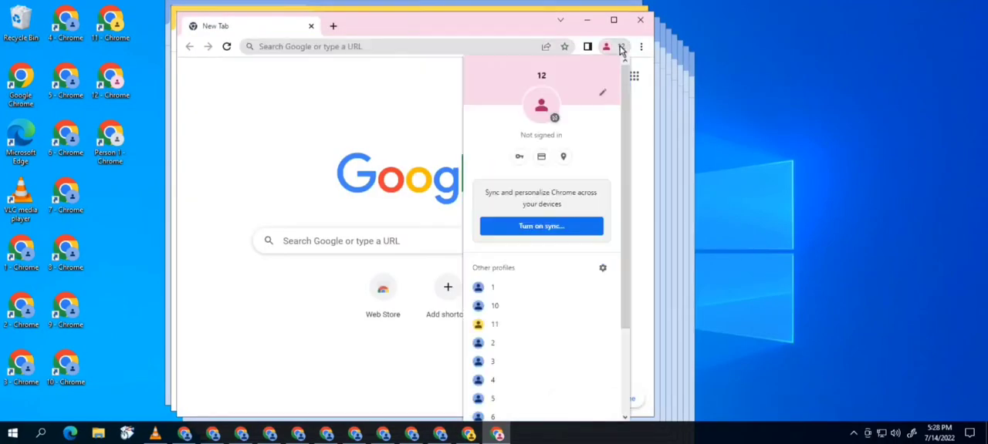
pyautogui.moveTo(621, 155); pyautogui.dragTo(621, 296)
pyautogui.click(486, 413)
pyautogui.click(437, 337)
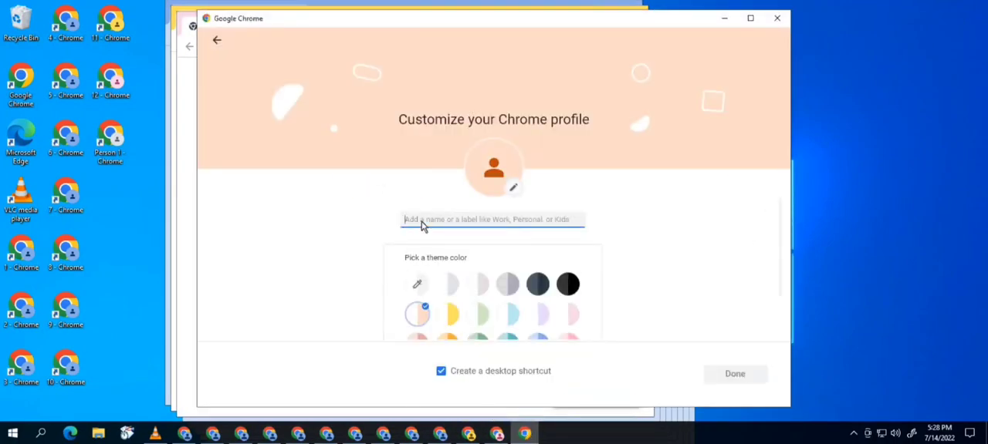
pyautogui.write('13')
pyautogui.click(725, 375)
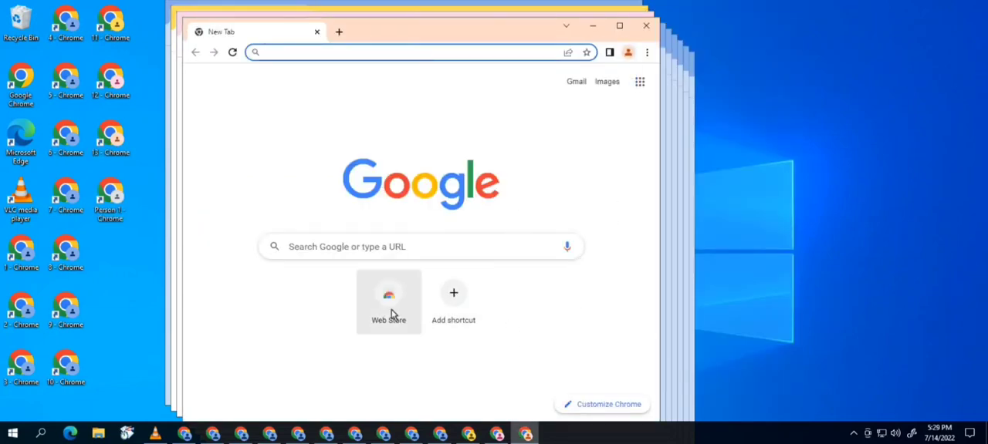
# - End the Google Chrome task in Task Manager and close Task Manager
pyautogui.rightClick(564, 434)
pyautogui.click(578, 375)
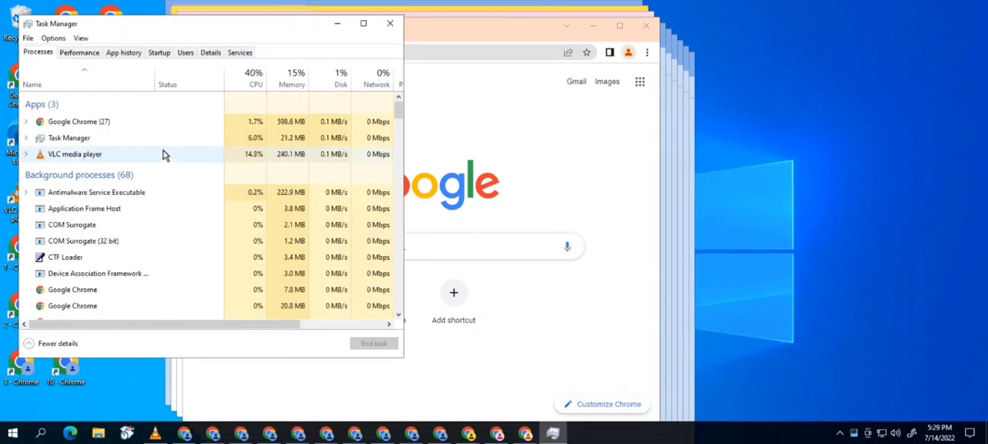
pyautogui.click(103, 122)
pyautogui.click(373, 344)
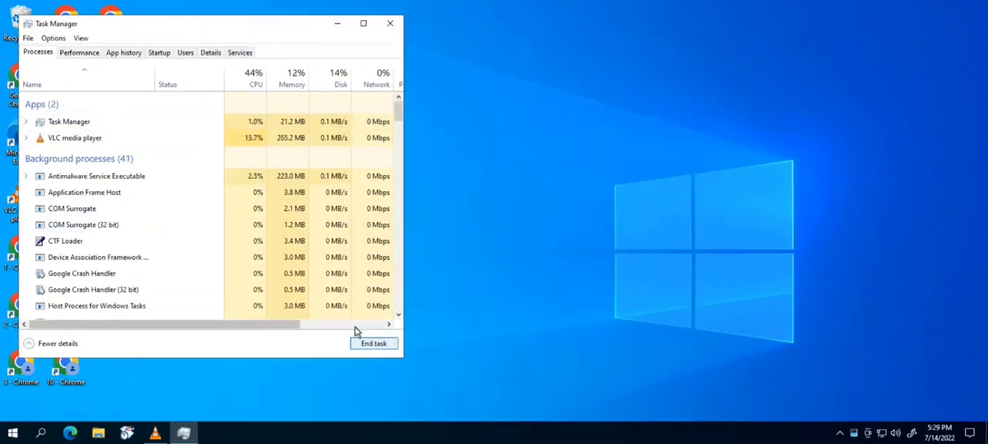
pyautogui.click(389, 23)
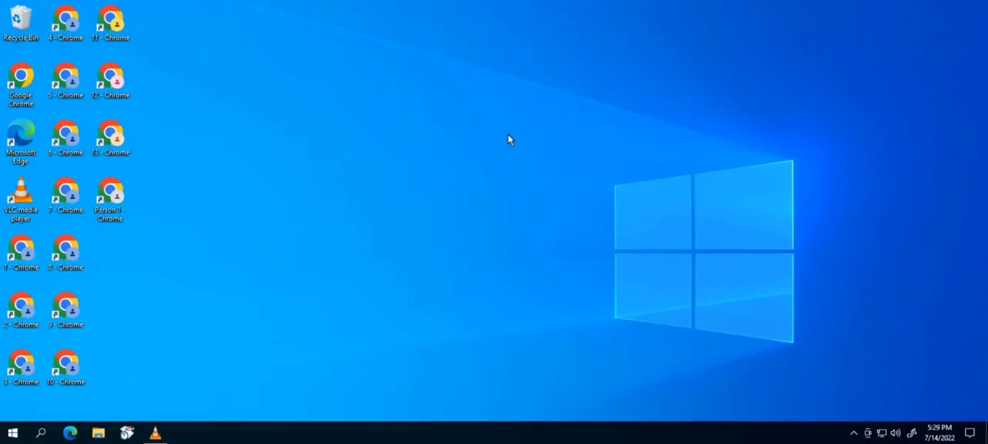
# - Open the AppData\Local\Google\Chrome\User Data folder in File Explorer and paste the copied Profile 1 data into Profile 11
pyautogui.click(98, 434)
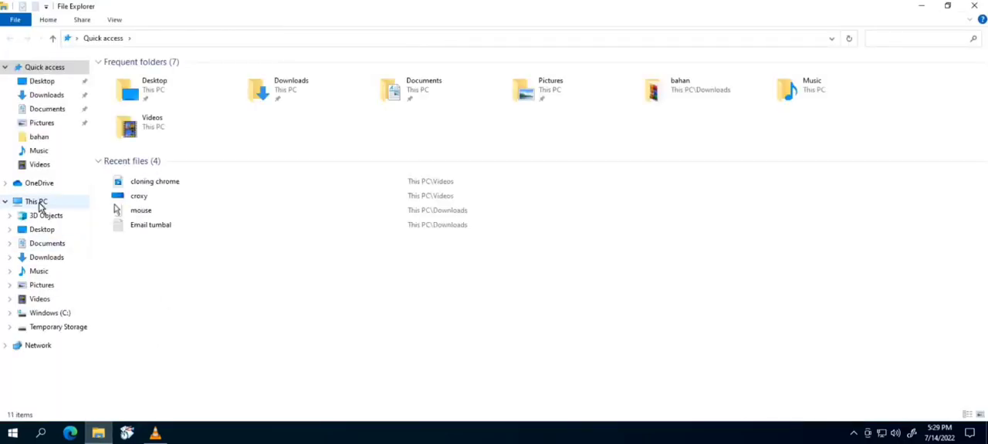
pyautogui.click(39, 203)
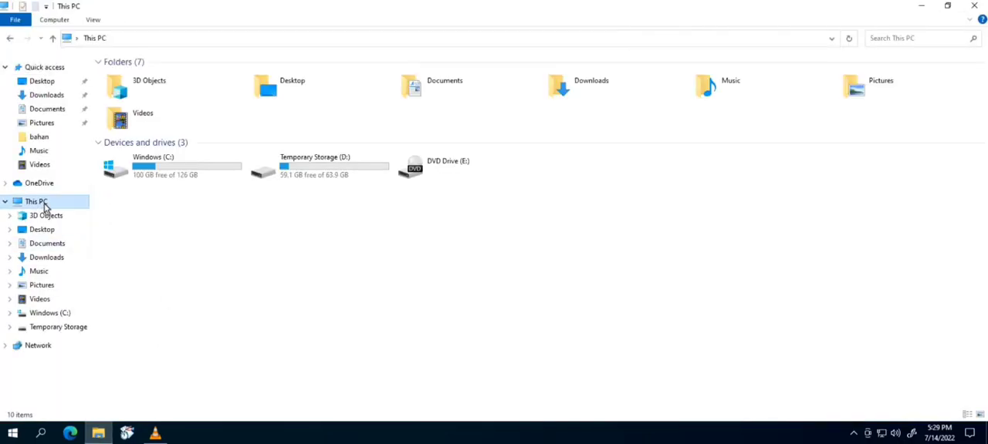
pyautogui.doubleClick(162, 177)
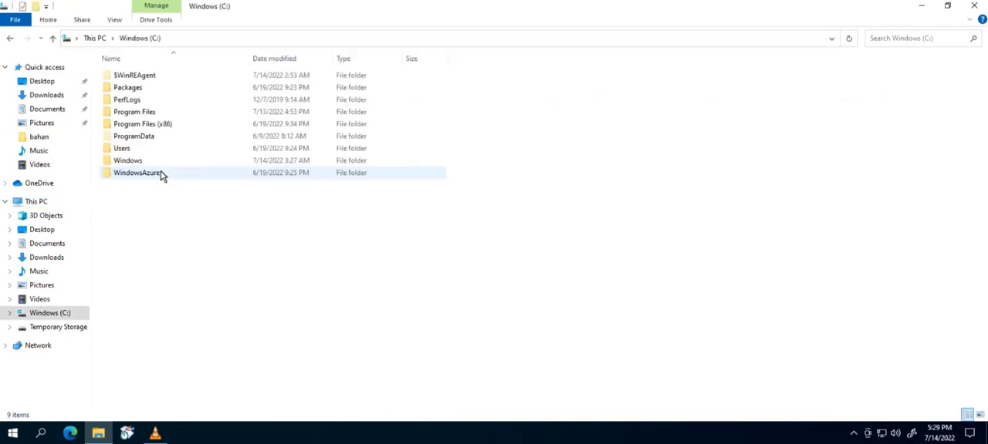
pyautogui.doubleClick(122, 149)
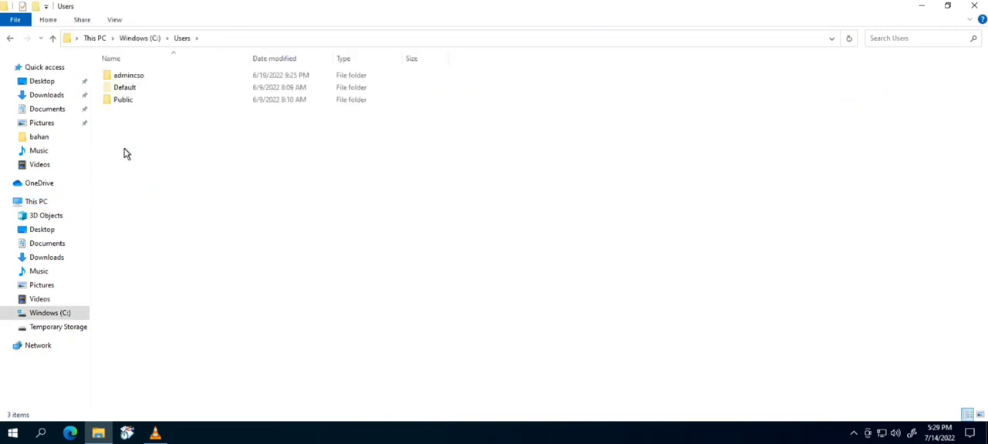
pyautogui.doubleClick(128, 75)
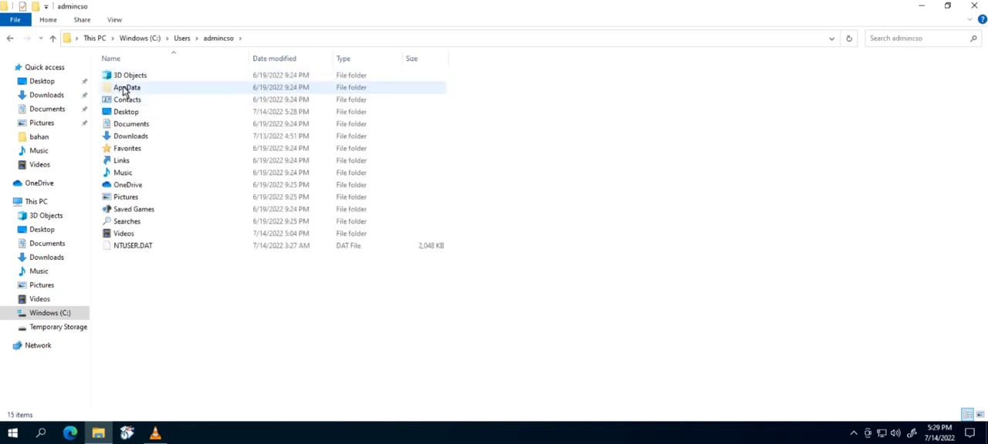
pyautogui.doubleClick(123, 88)
pyautogui.doubleClick(122, 76)
pyautogui.doubleClick(123, 112)
pyautogui.doubleClick(127, 77)
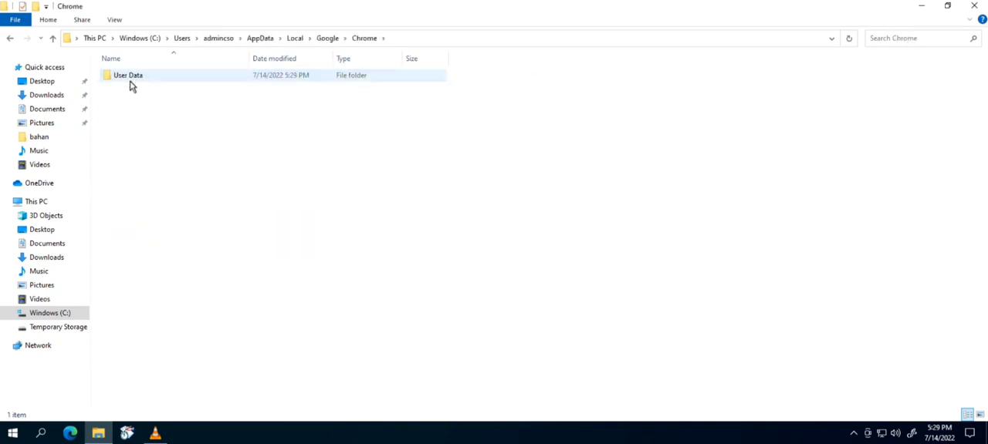
pyautogui.doubleClick(129, 81)
pyautogui.moveTo(982, 148); pyautogui.dragTo(970, 278)
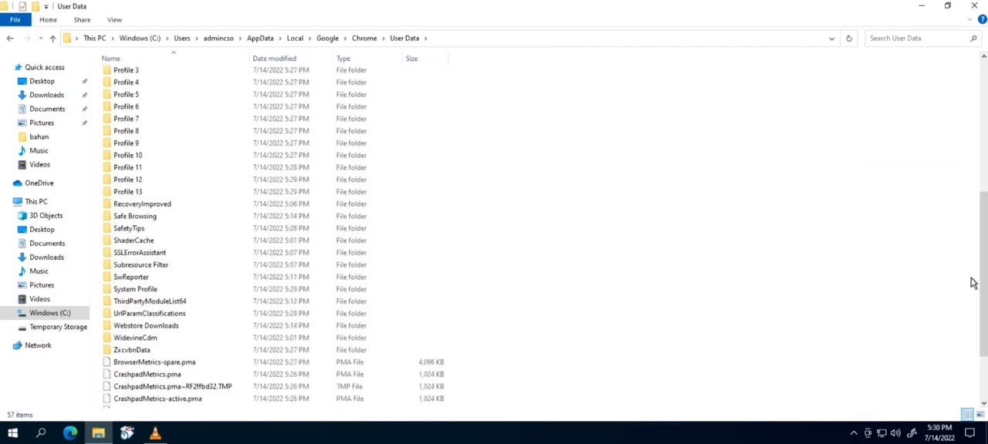
pyautogui.rightClick(131, 169)
pyautogui.click(202, 353)
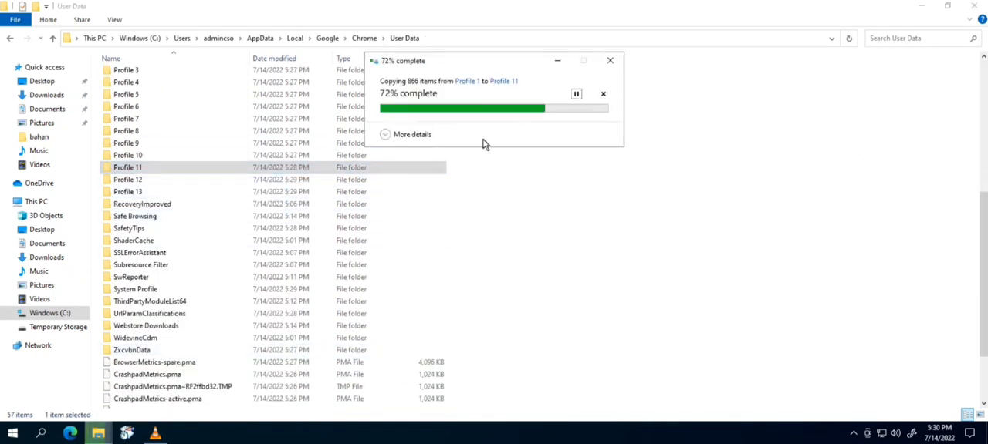
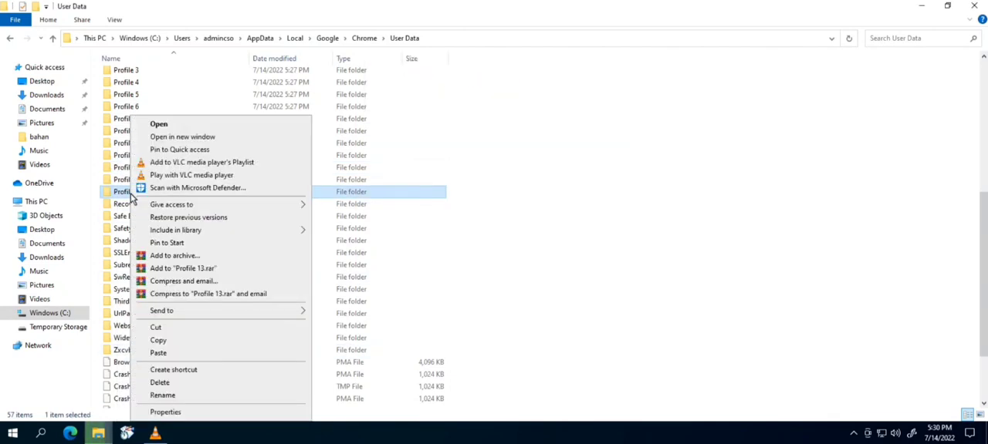
# - Paste the copied Profile 1 data into Profile 13, replace the existing files in the destinations, and close File Explorer
pyautogui.click(158, 352)
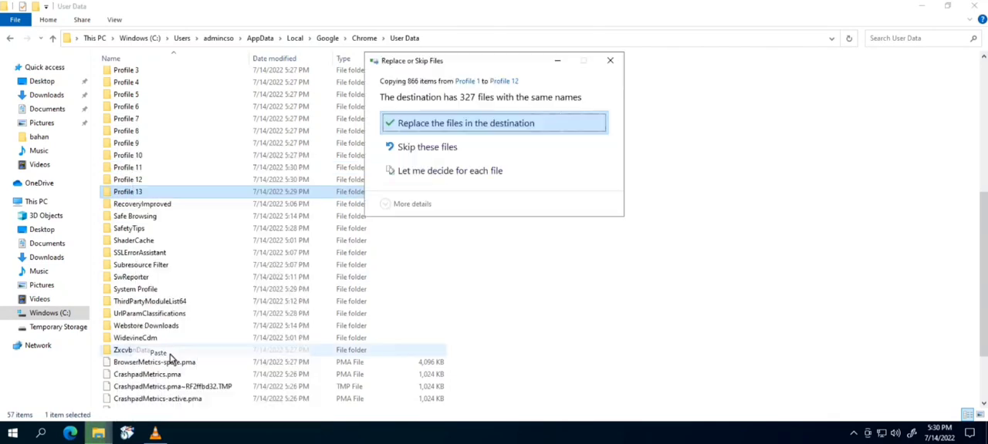
pyautogui.click(482, 125)
pyautogui.click(475, 125)
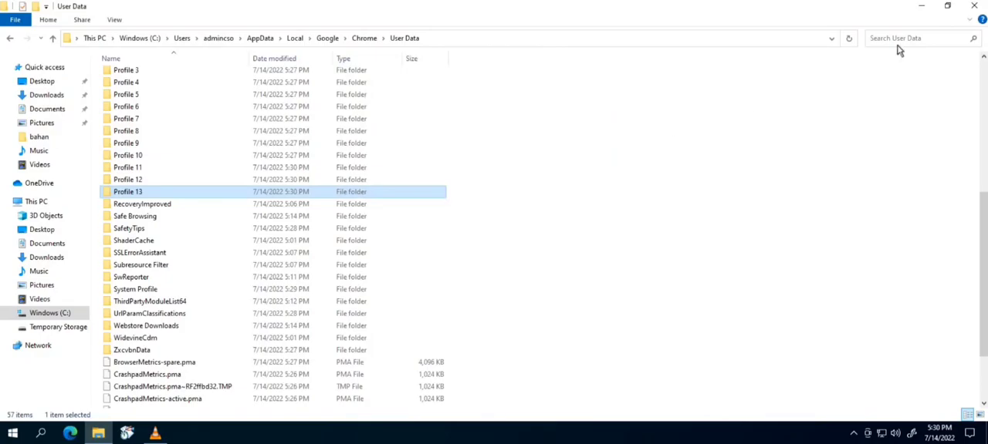
pyautogui.click(974, 5)
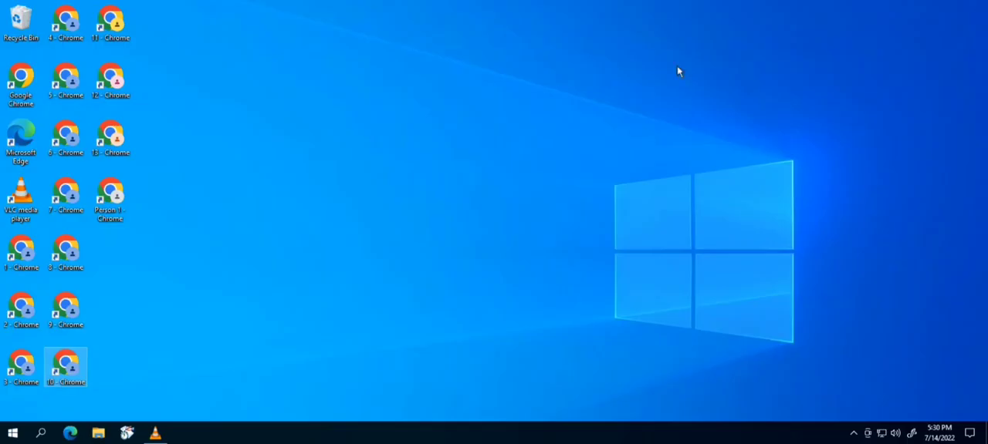
# - Launch the 11 - Chrome profile shortcut and dismiss the restore-pages prompt
pyautogui.doubleClick(119, 28)
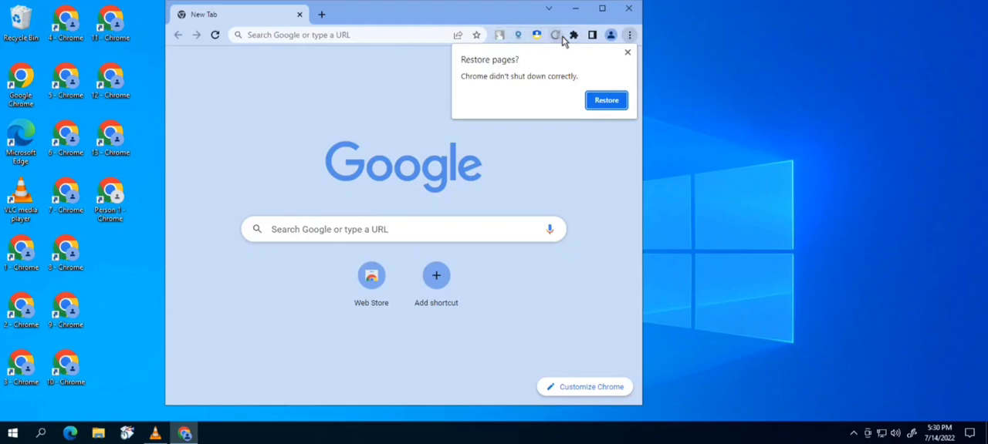
pyautogui.click(627, 52)
pyautogui.click(625, 61)
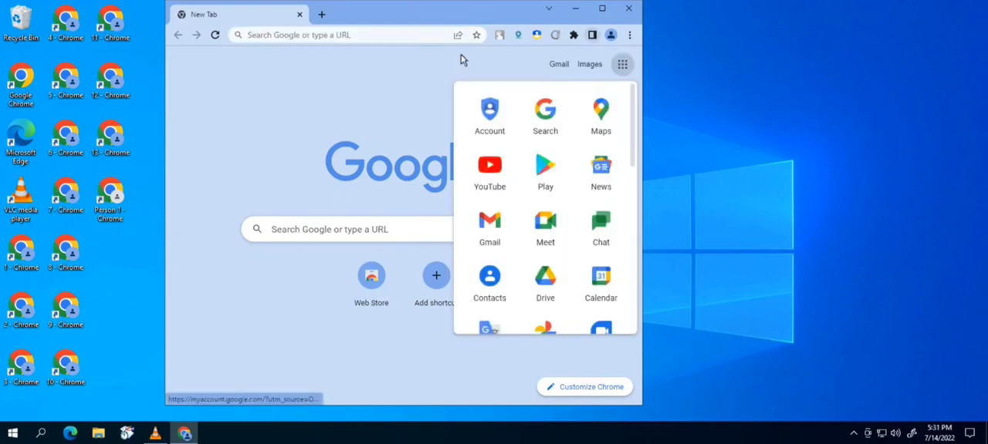
pyautogui.click(235, 78)
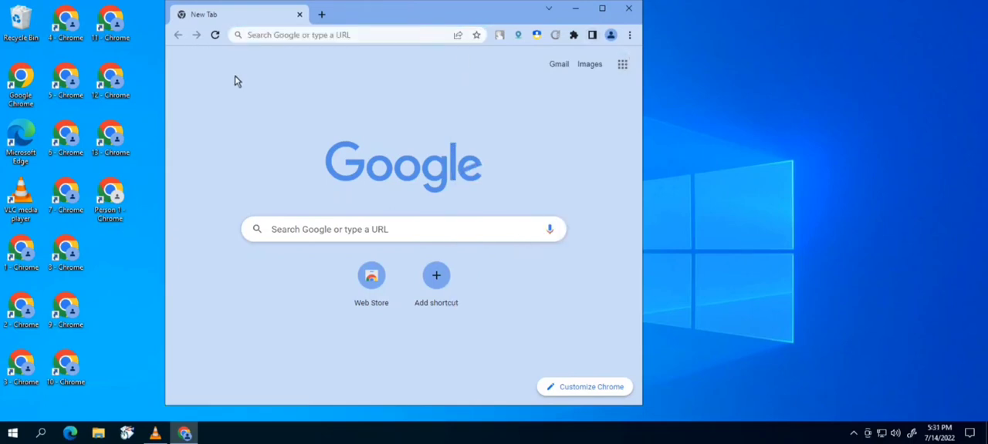
# - Launch the 12 - Chrome and 13 - Chrome profile shortcuts from the desktop
pyautogui.doubleClick(111, 91)
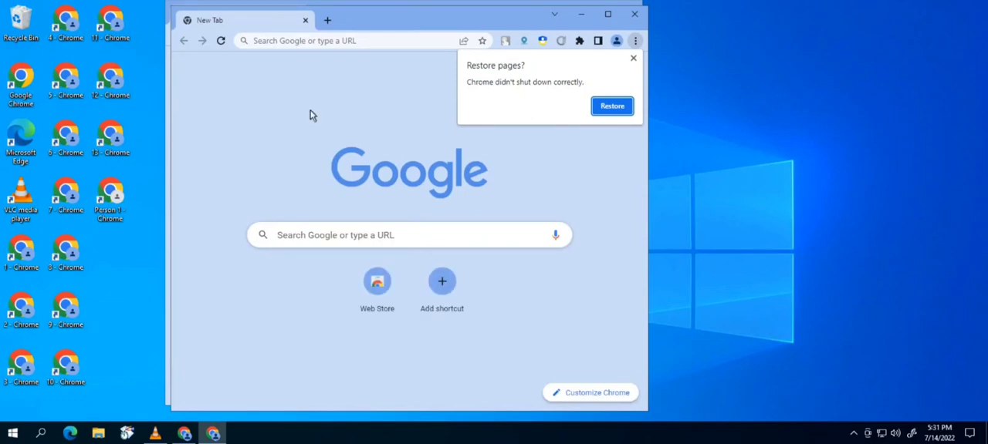
pyautogui.doubleClick(120, 147)
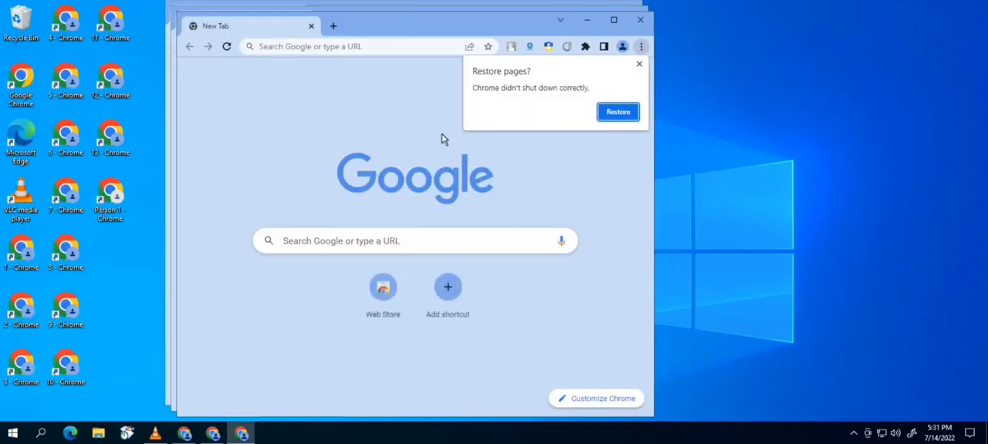